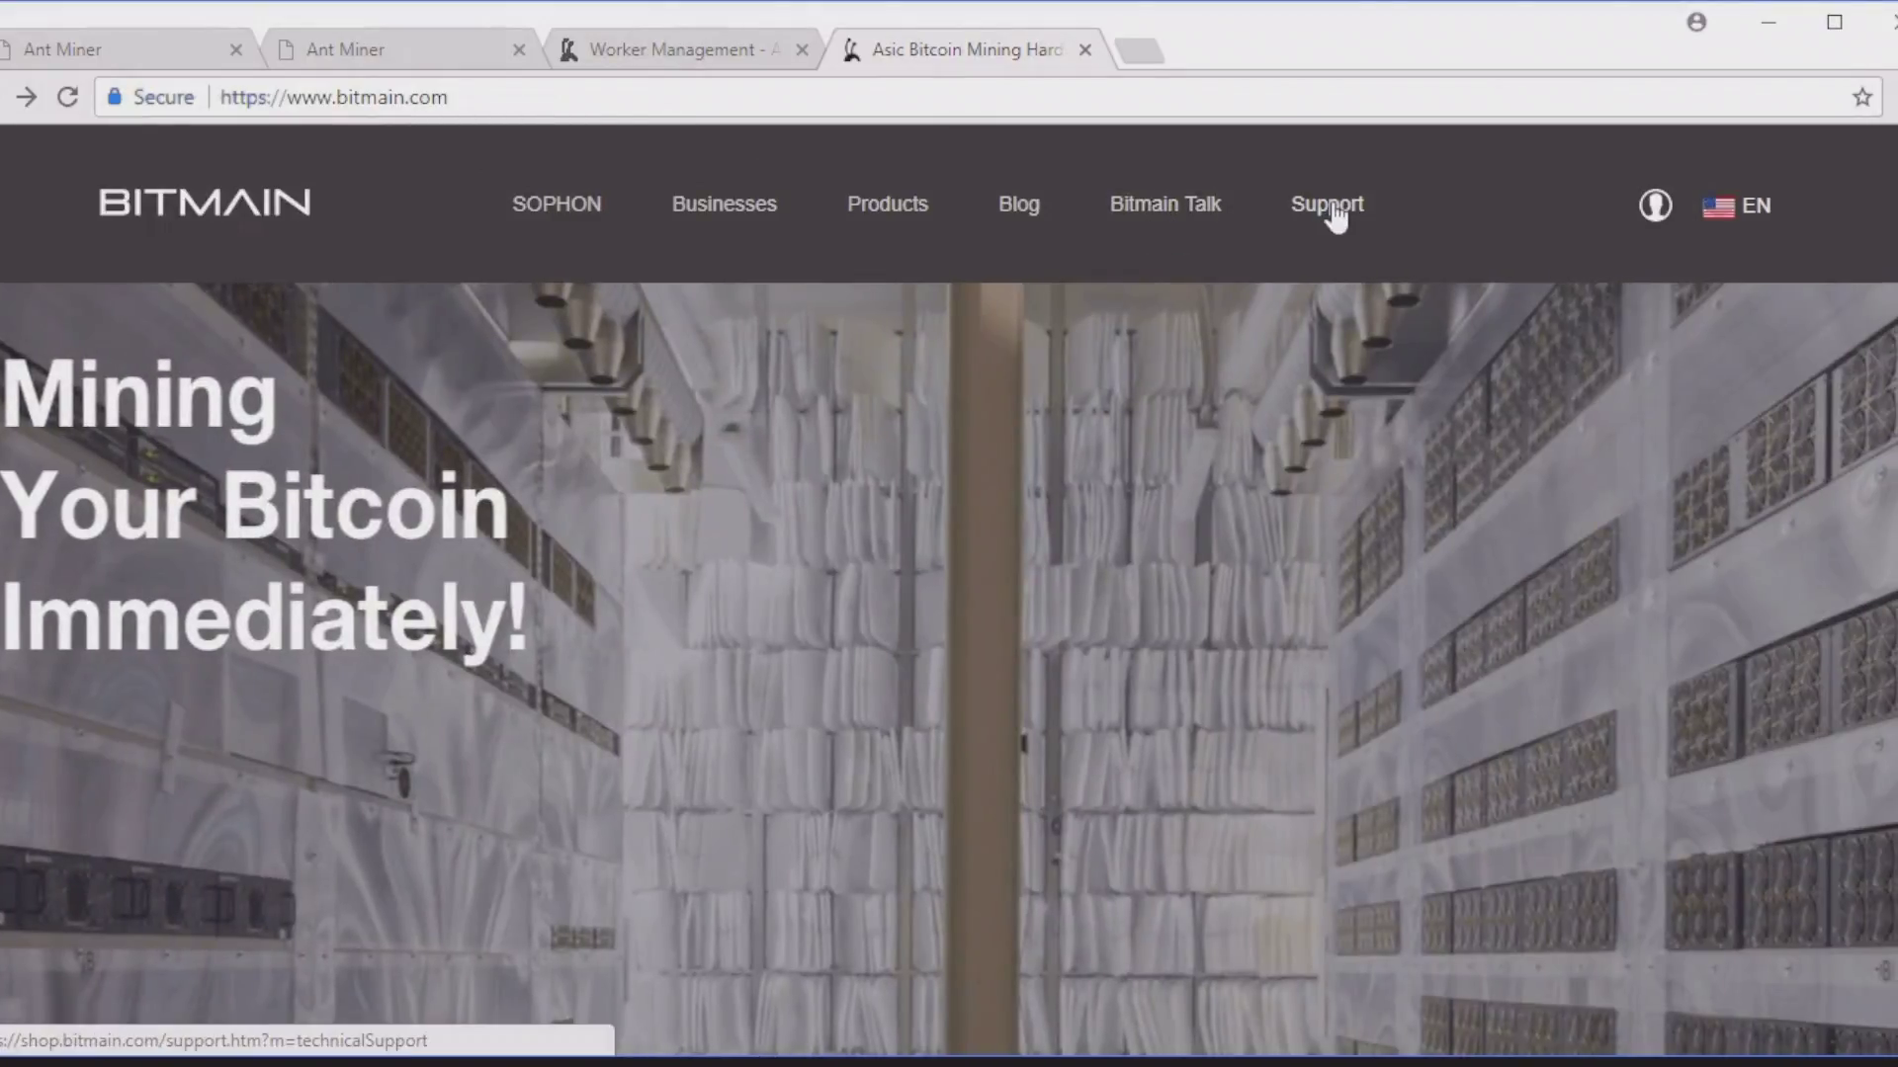
Step: Go through Bitmain Support > Download to the IP-reporter page listing IP Reporter.zip
click(1331, 210)
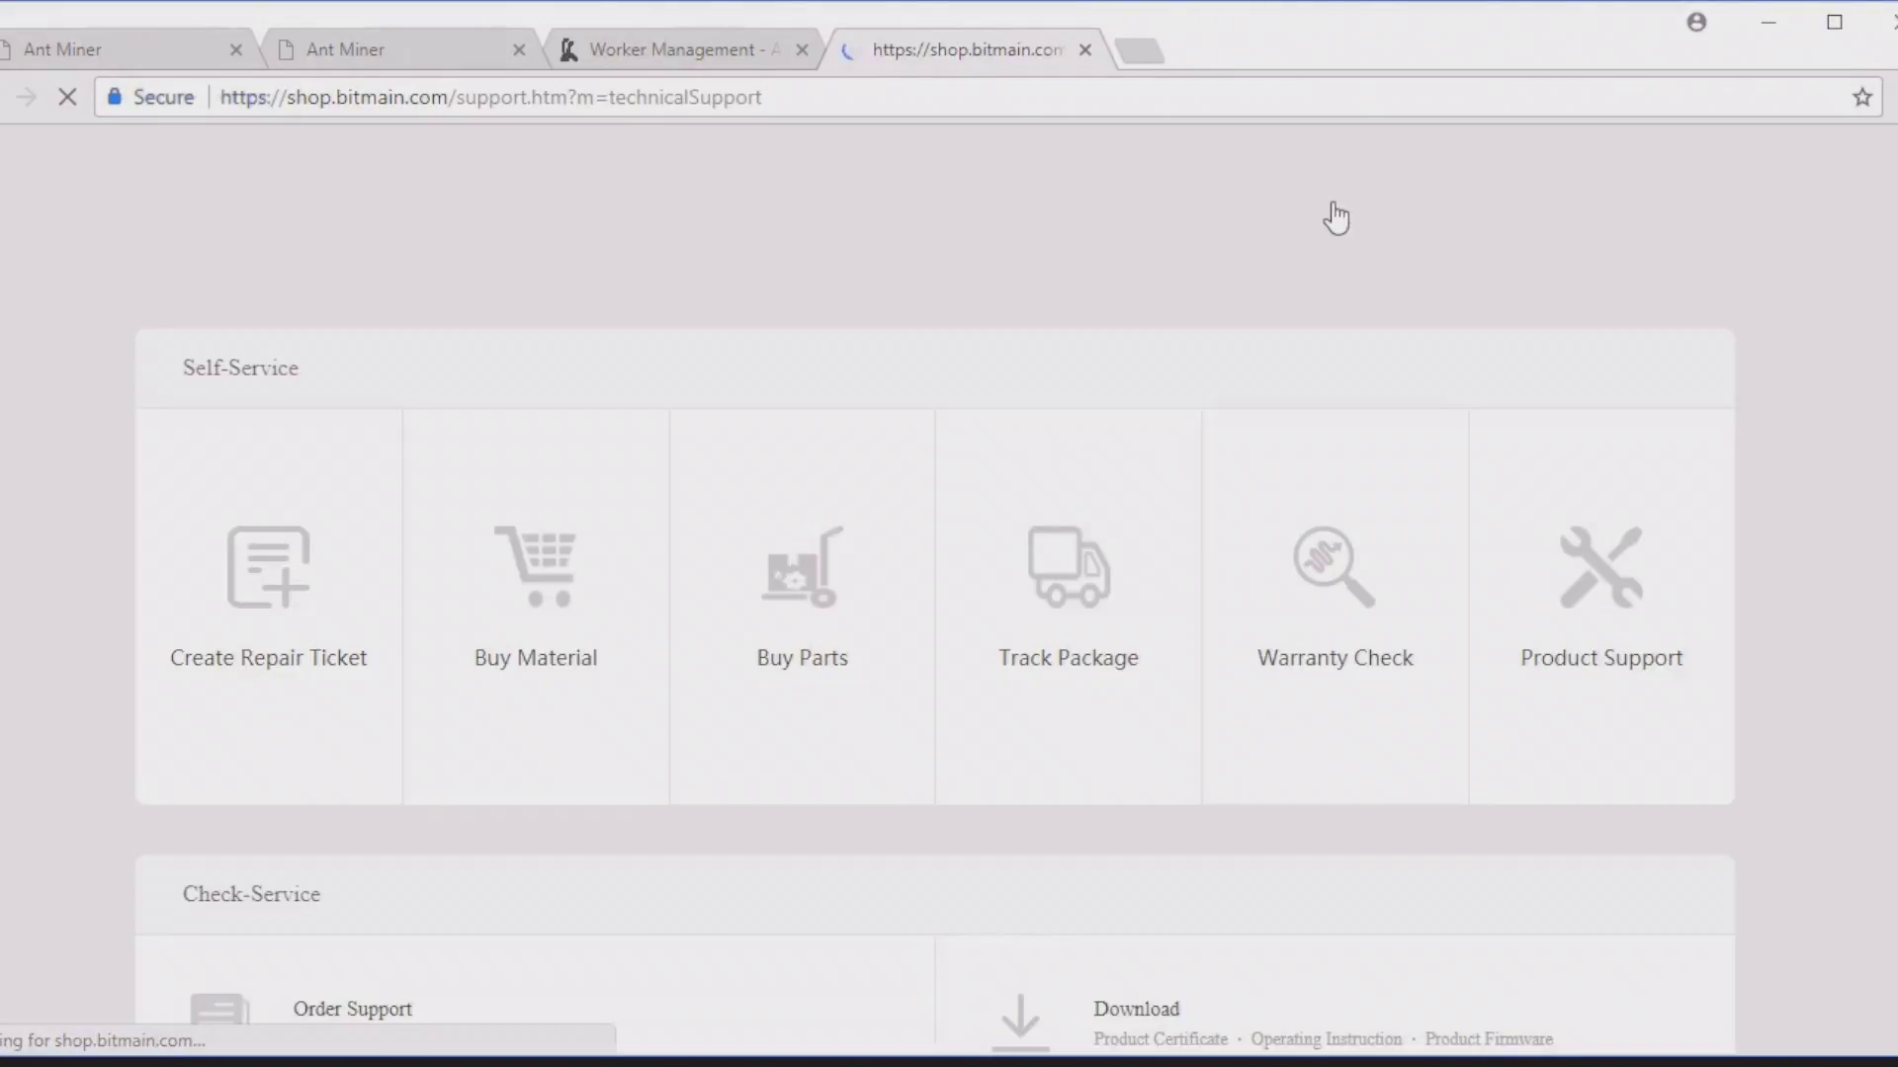
scroll(1570, 479, down, 4)
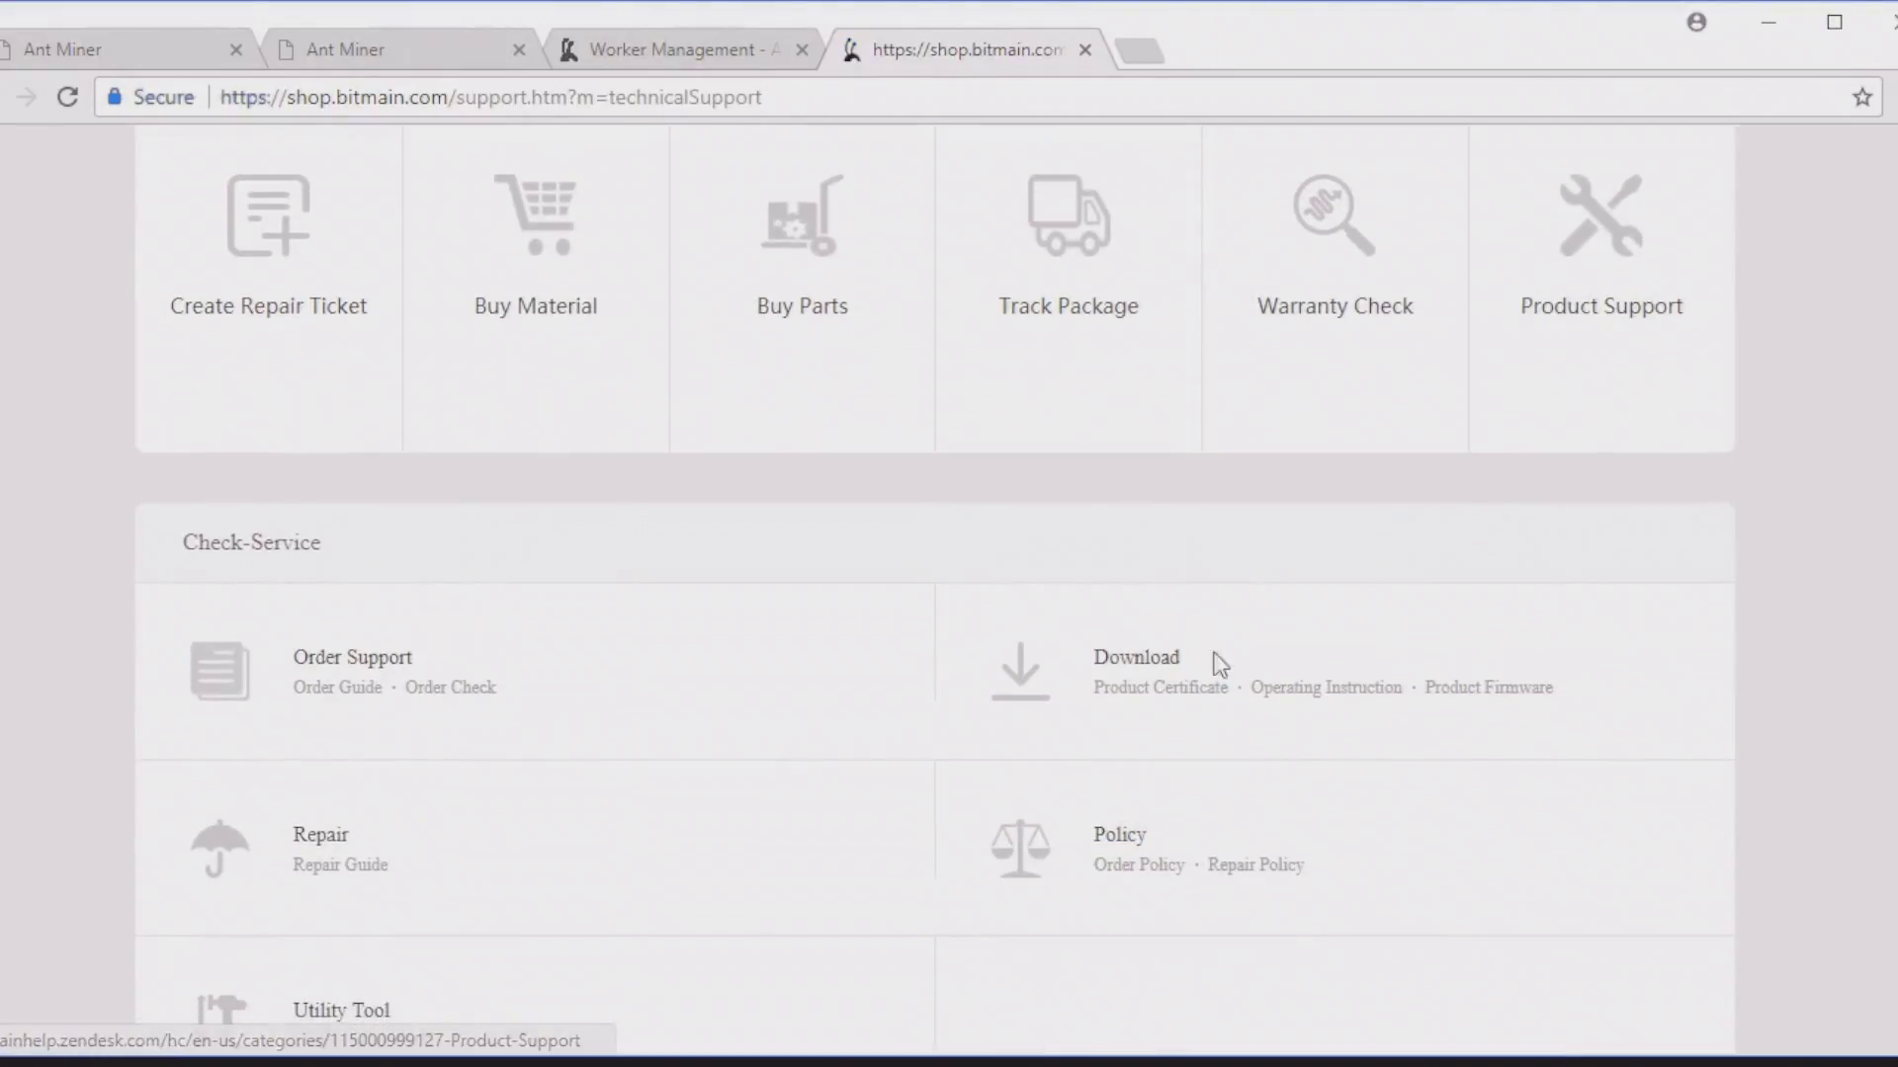
click(1484, 696)
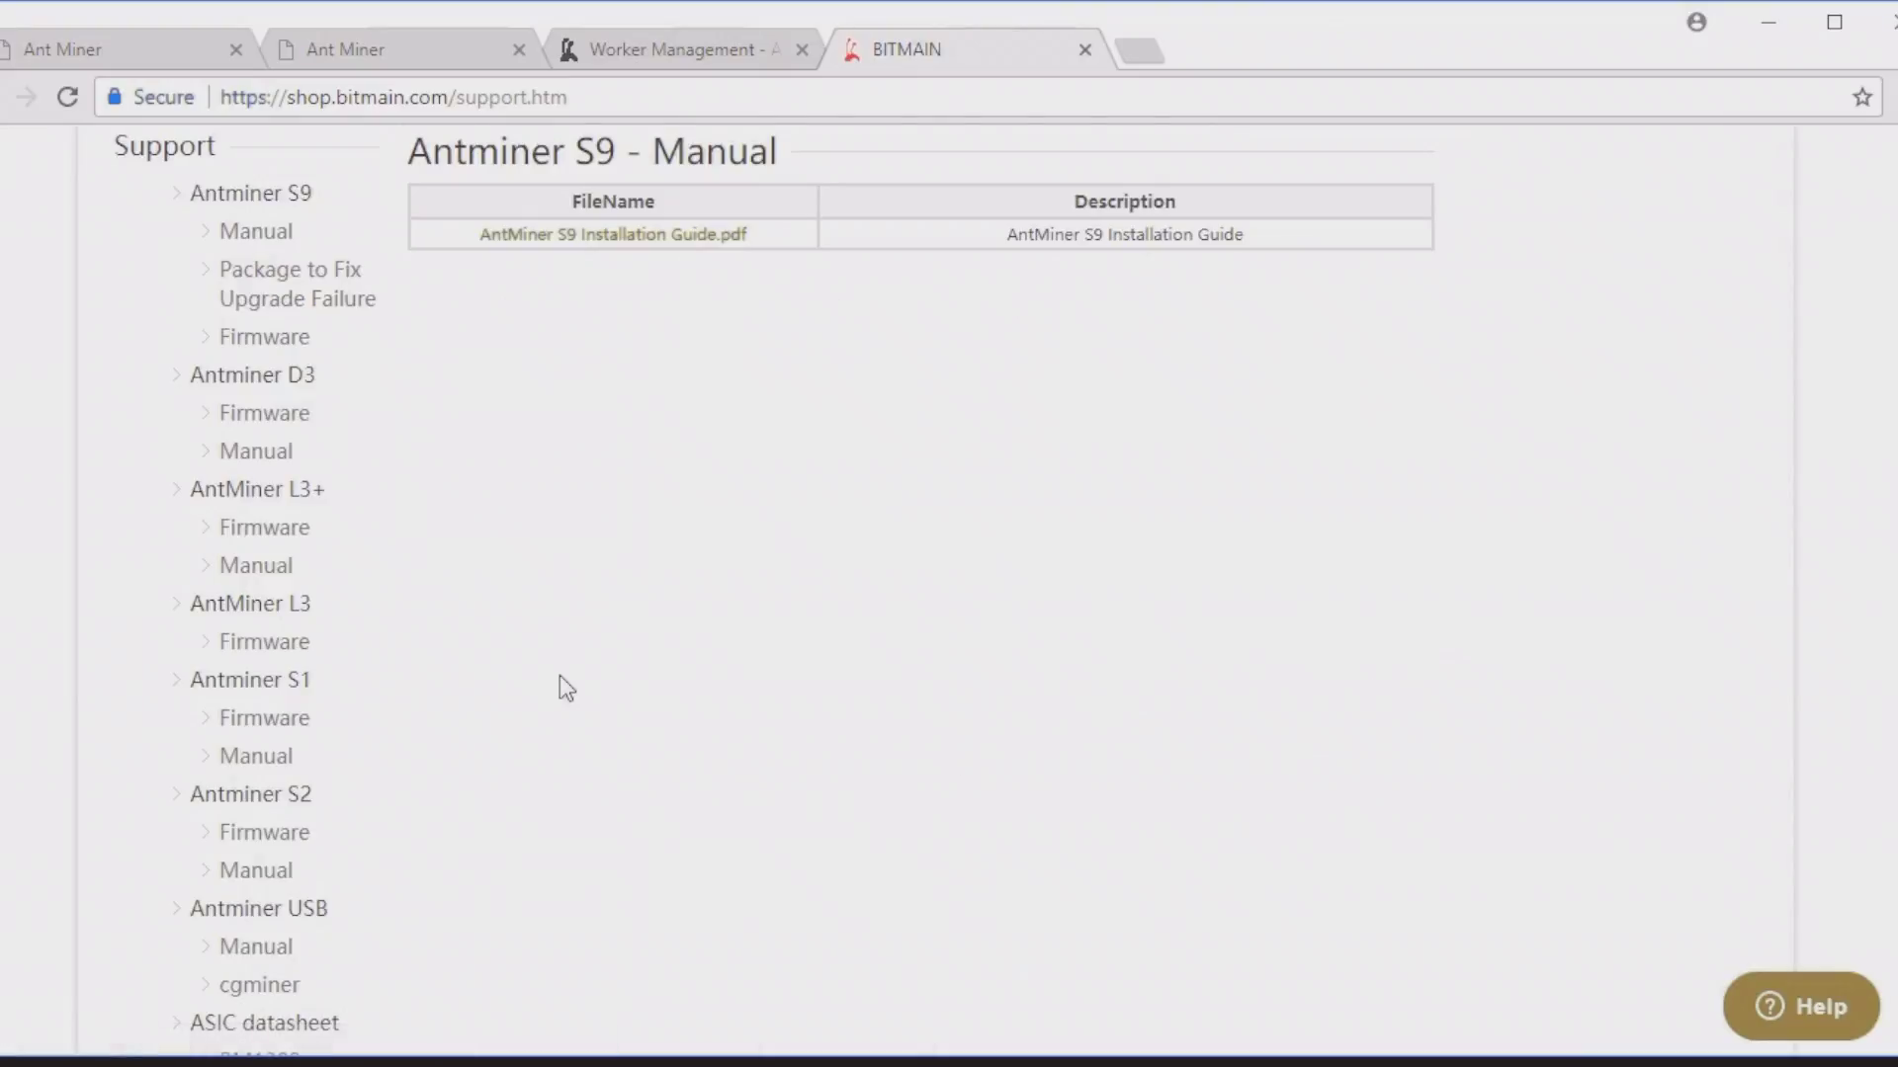
scroll(518, 557, down, 10)
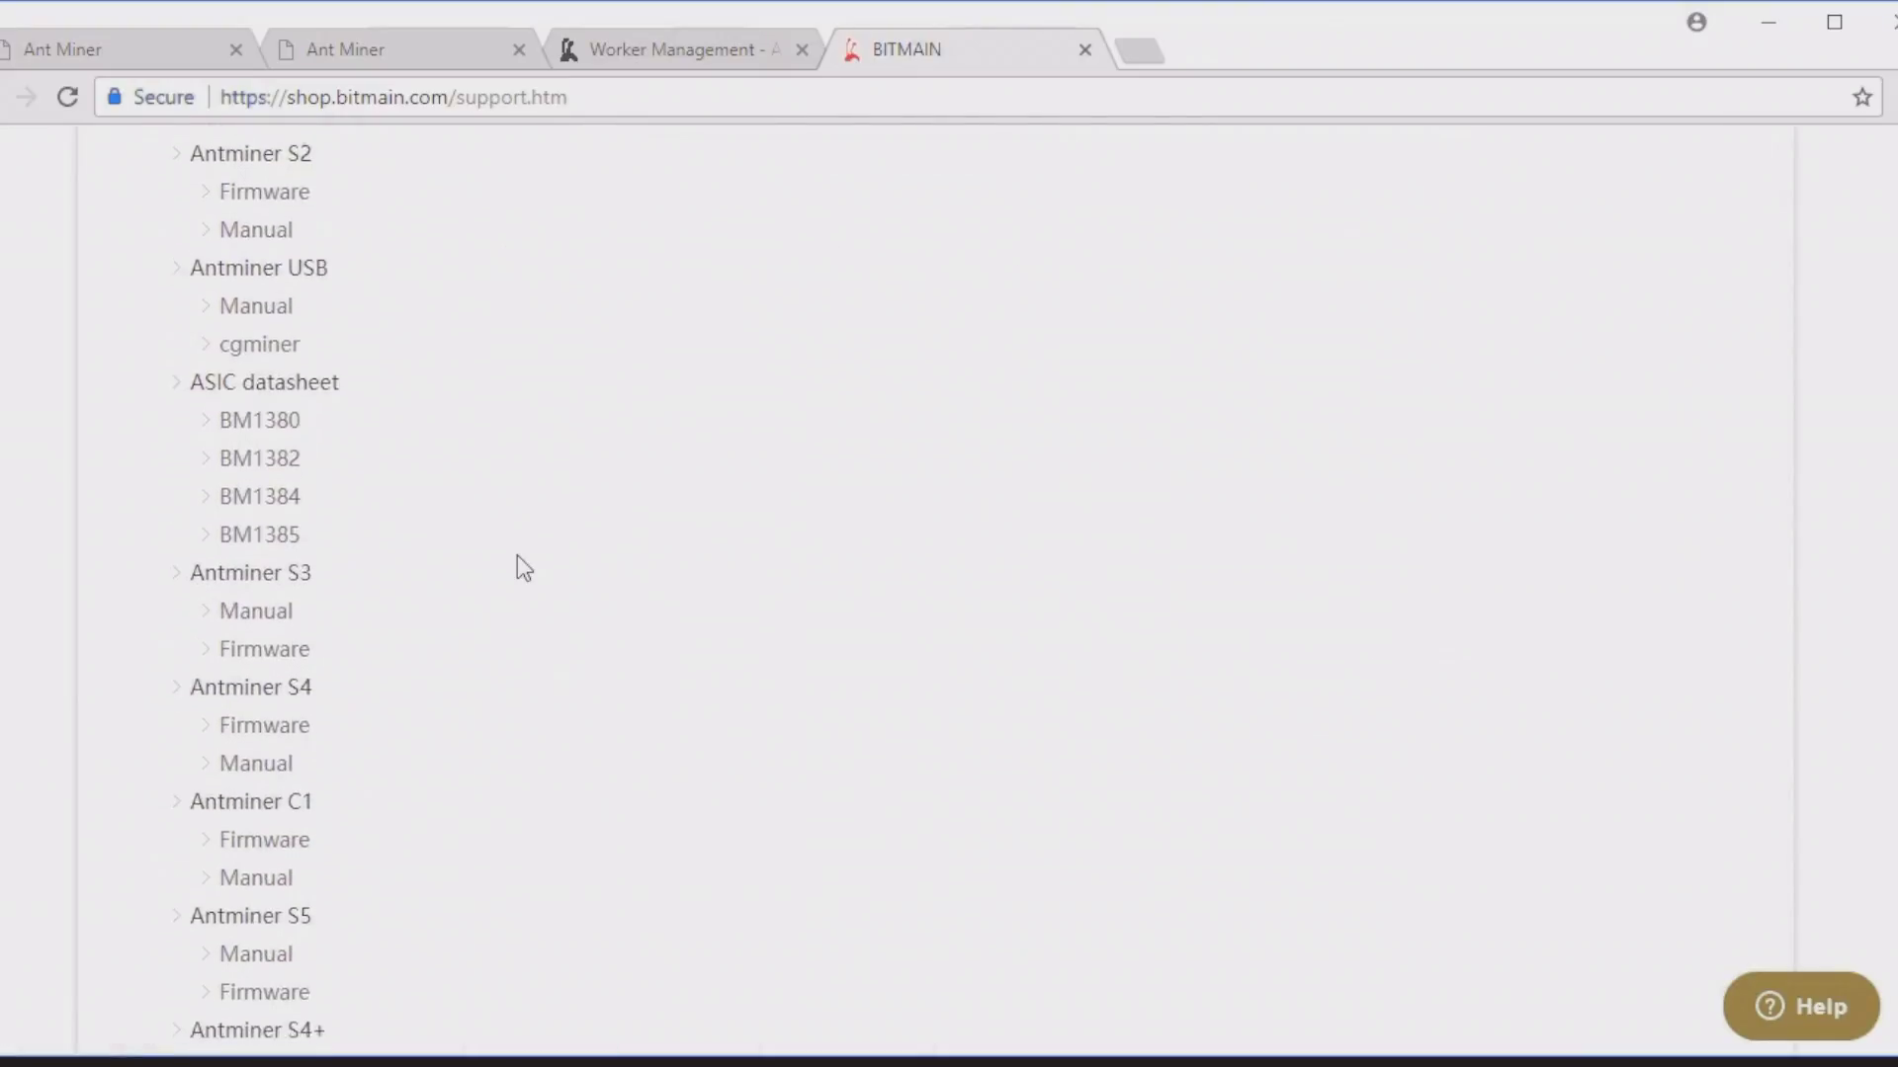
scroll(518, 556, down, 8)
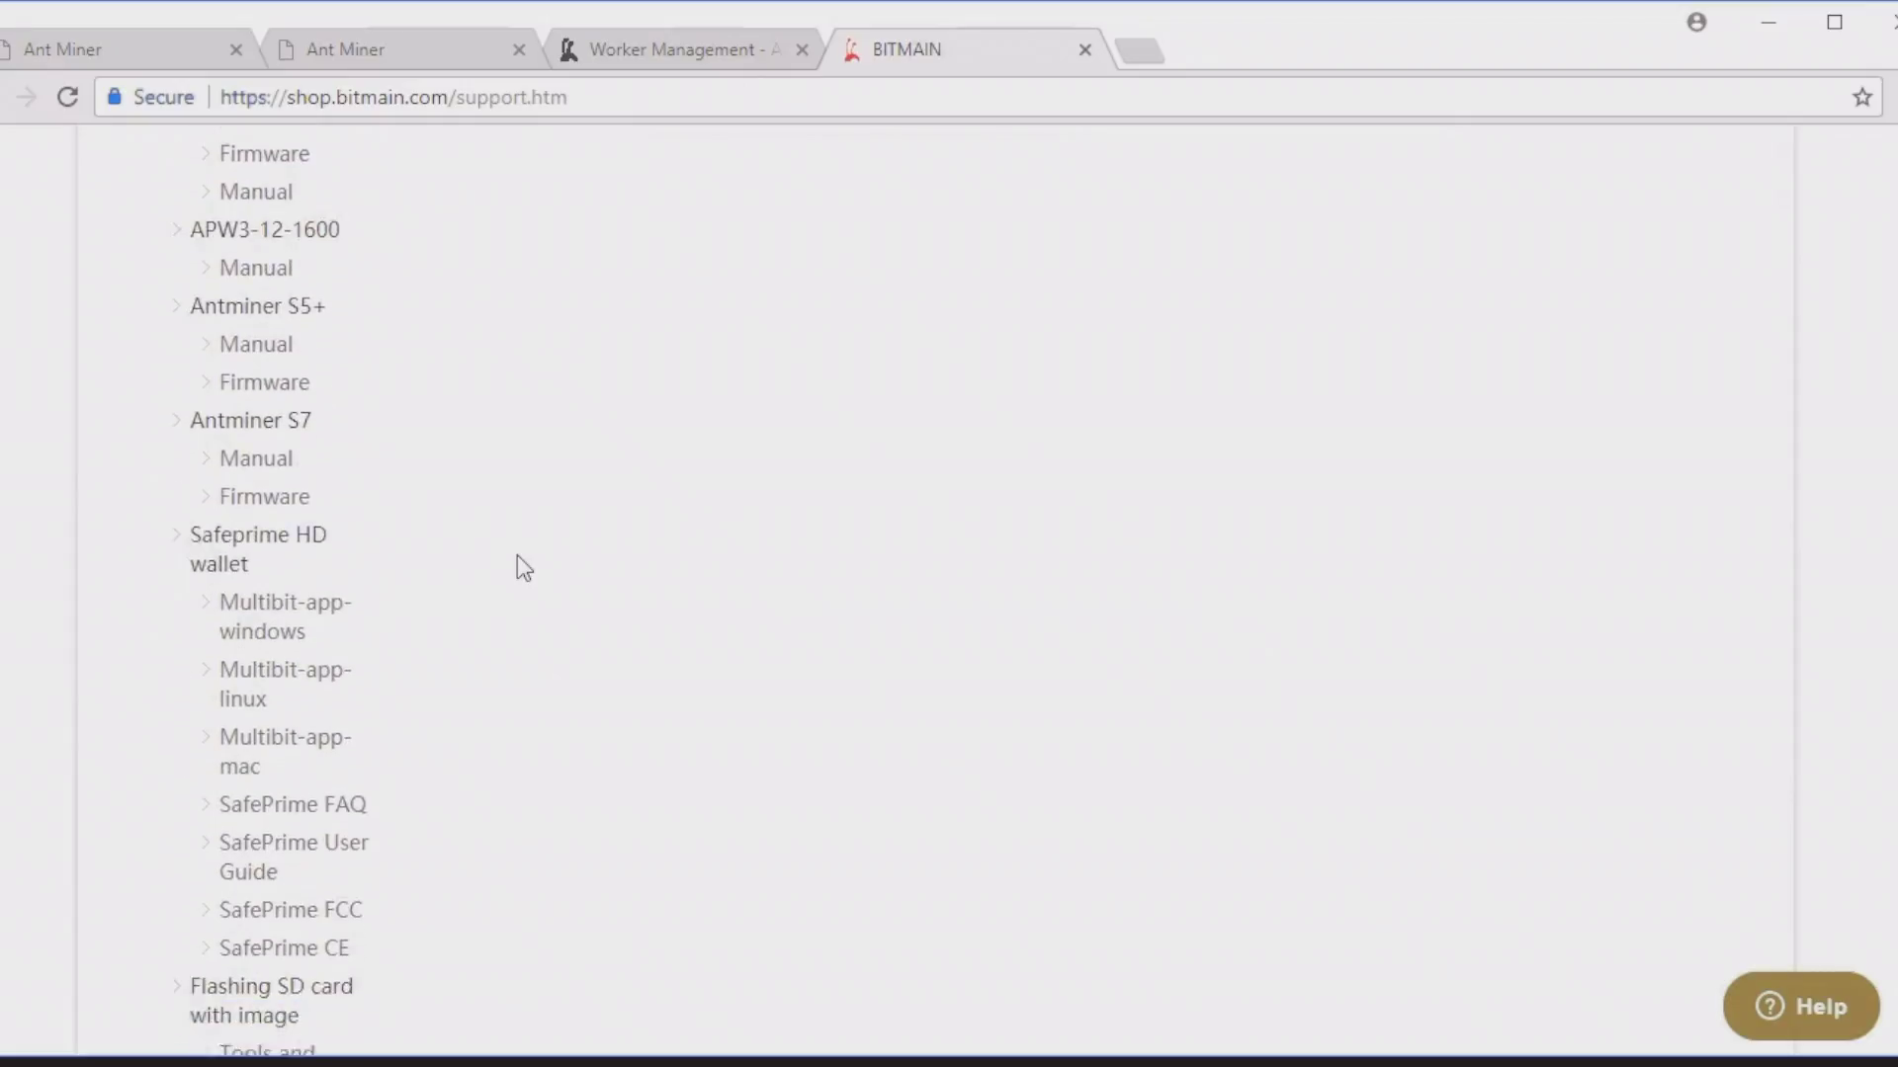
scroll(517, 556, down, 6)
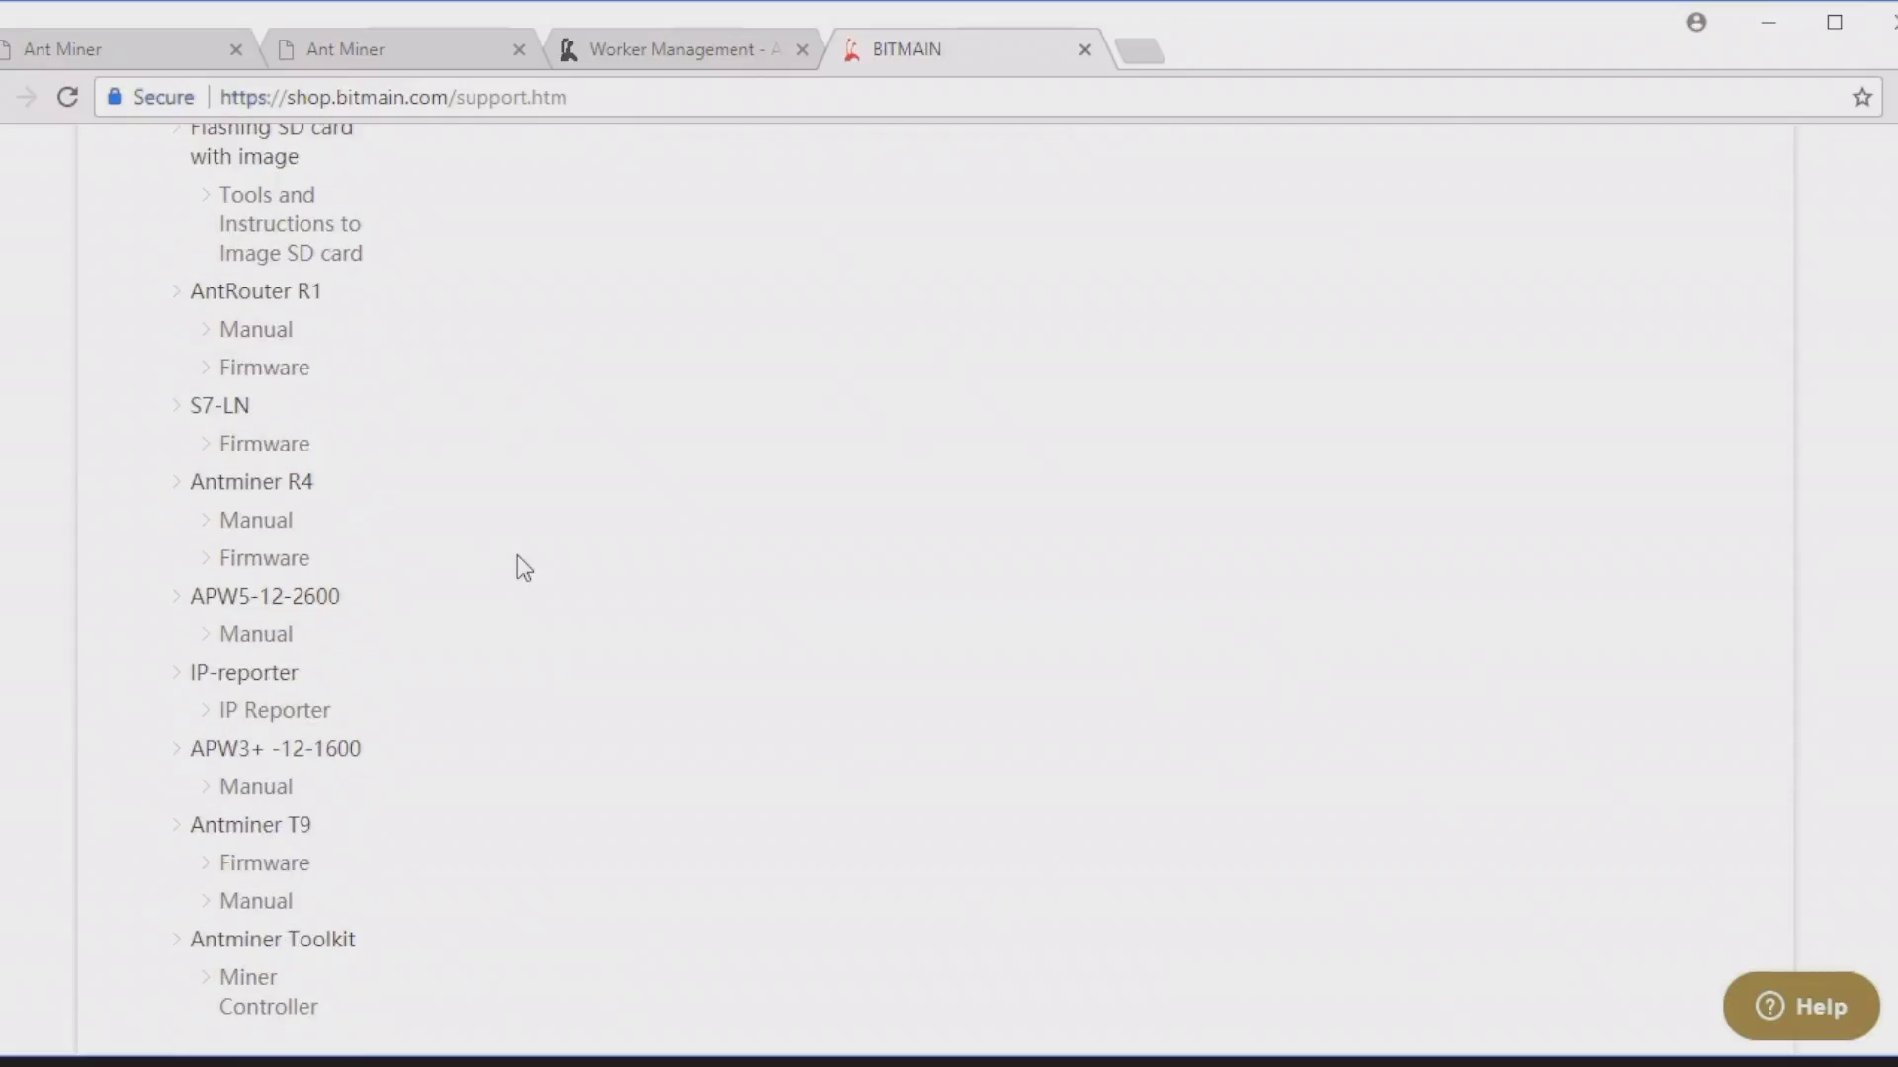
click(263, 722)
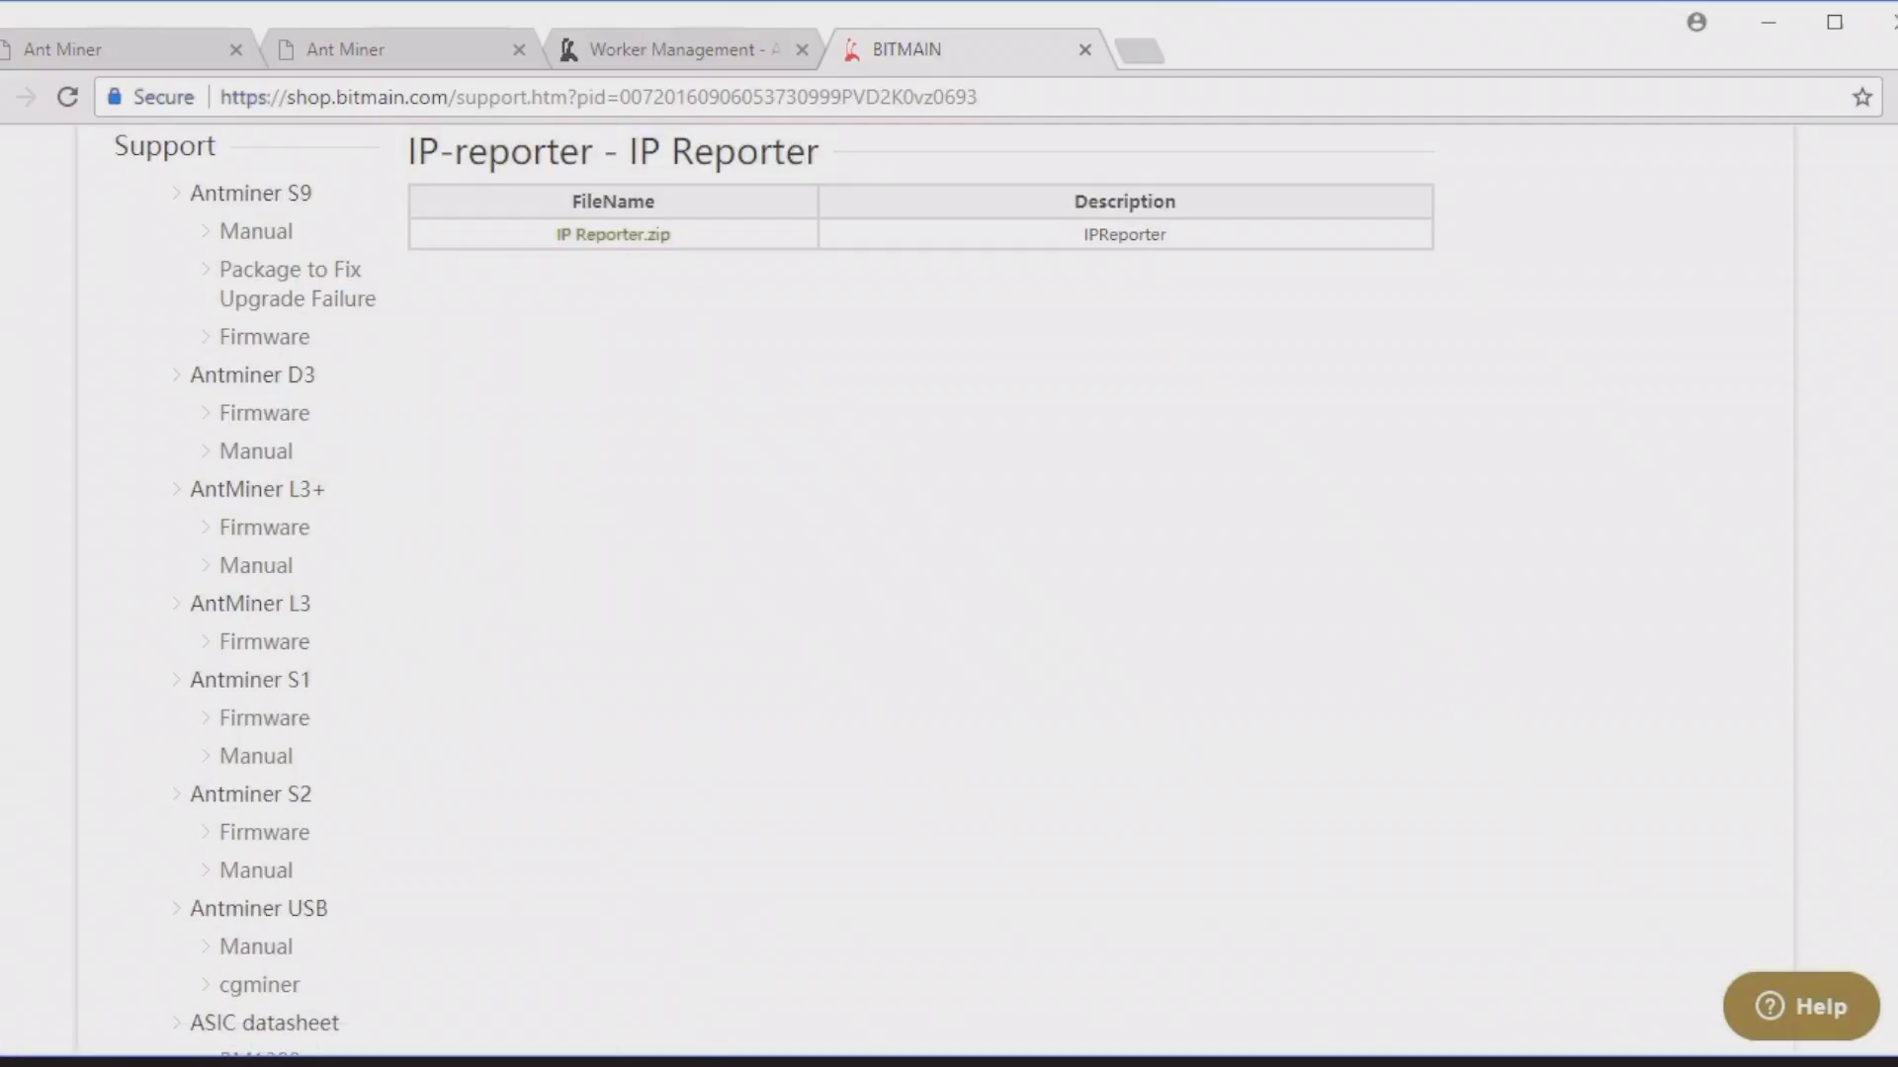
Step: Open Downloads\IP Reporter in File Explorer and launch IPReporter as administrator
click(699, 1062)
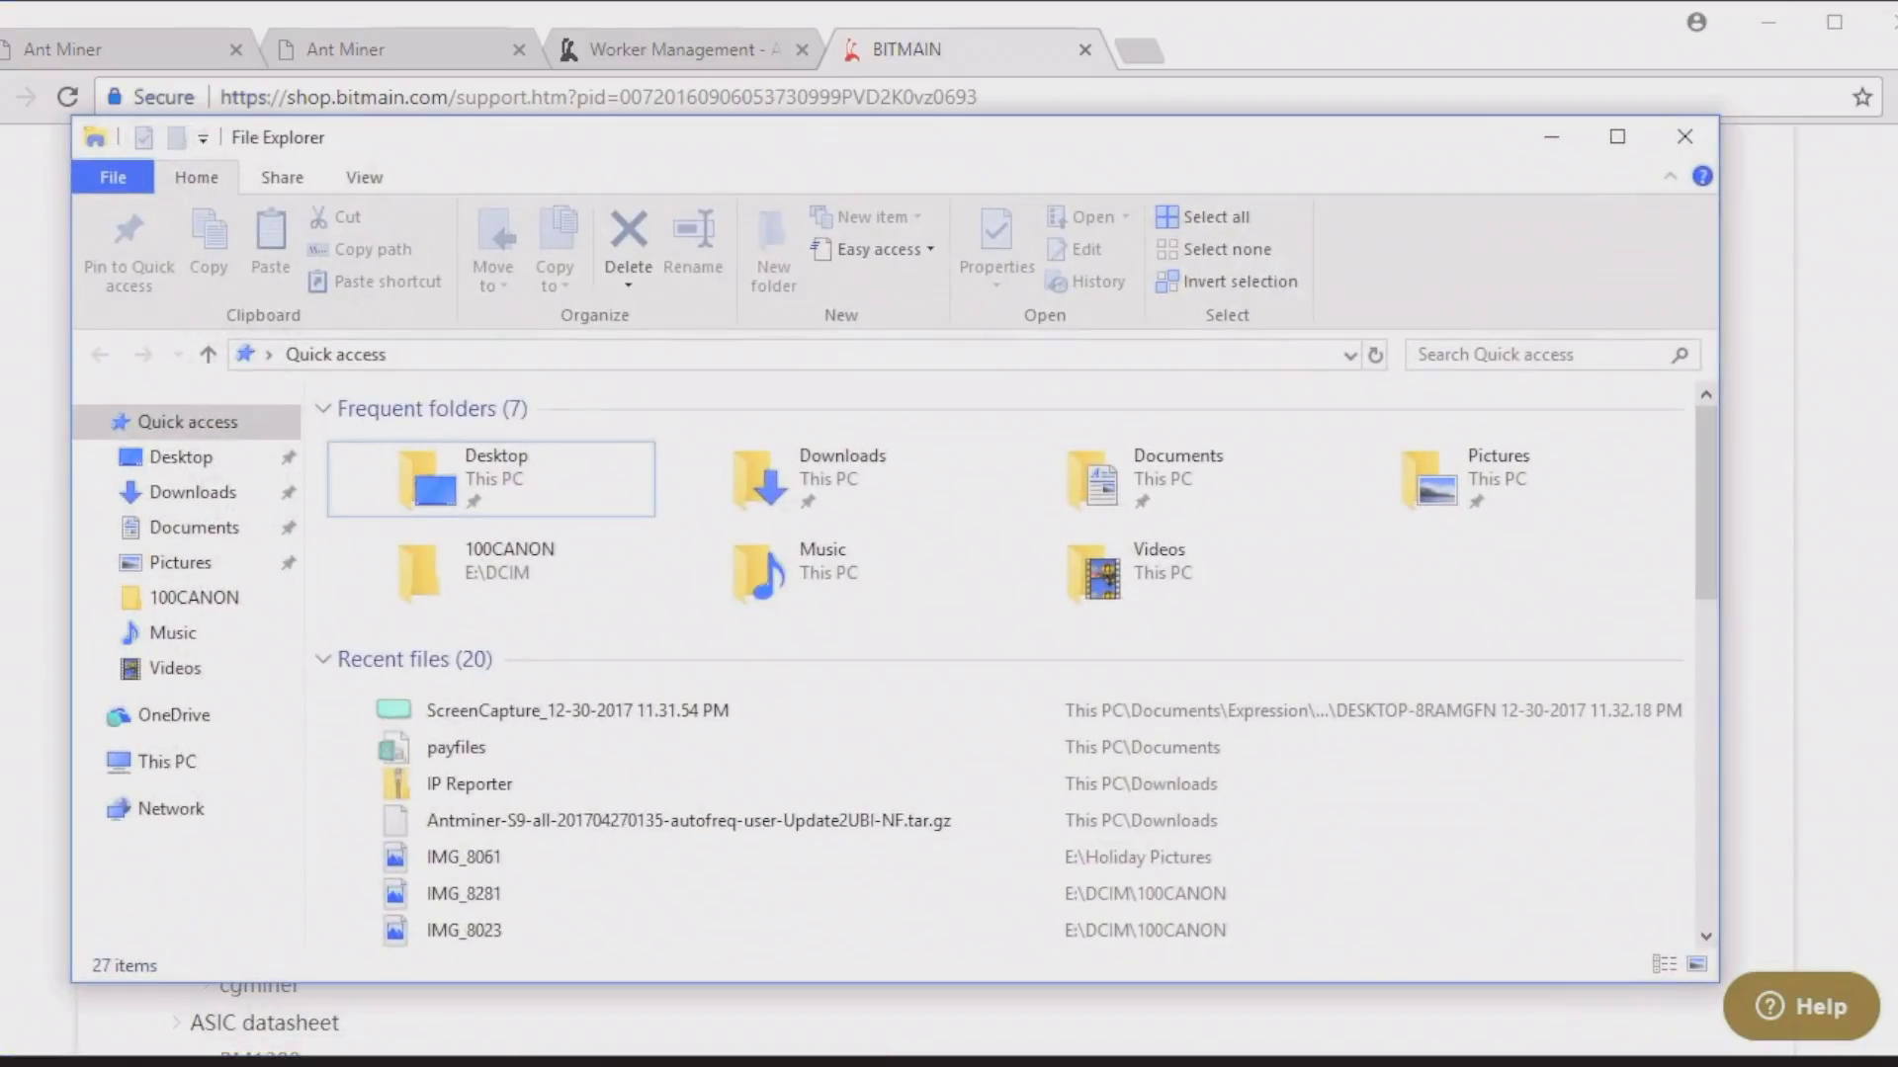
double_click(848, 487)
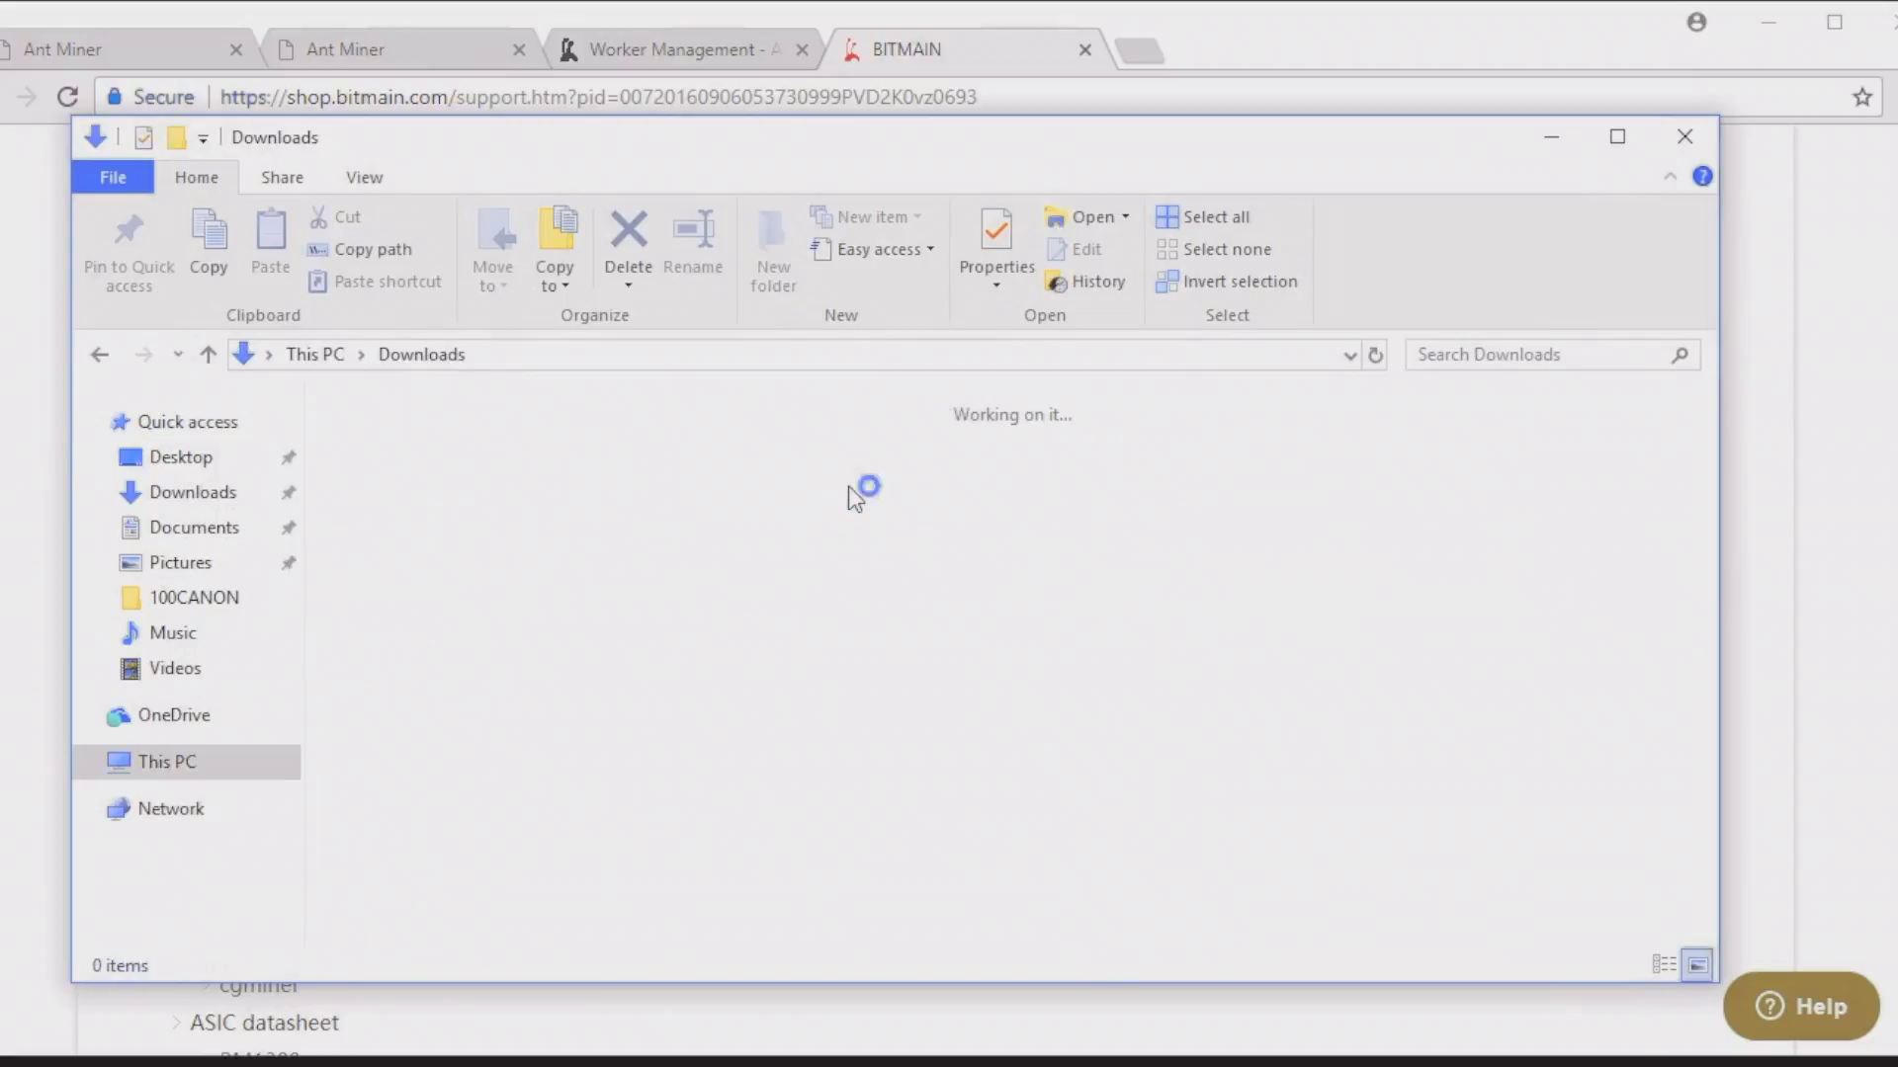
double_click(431, 483)
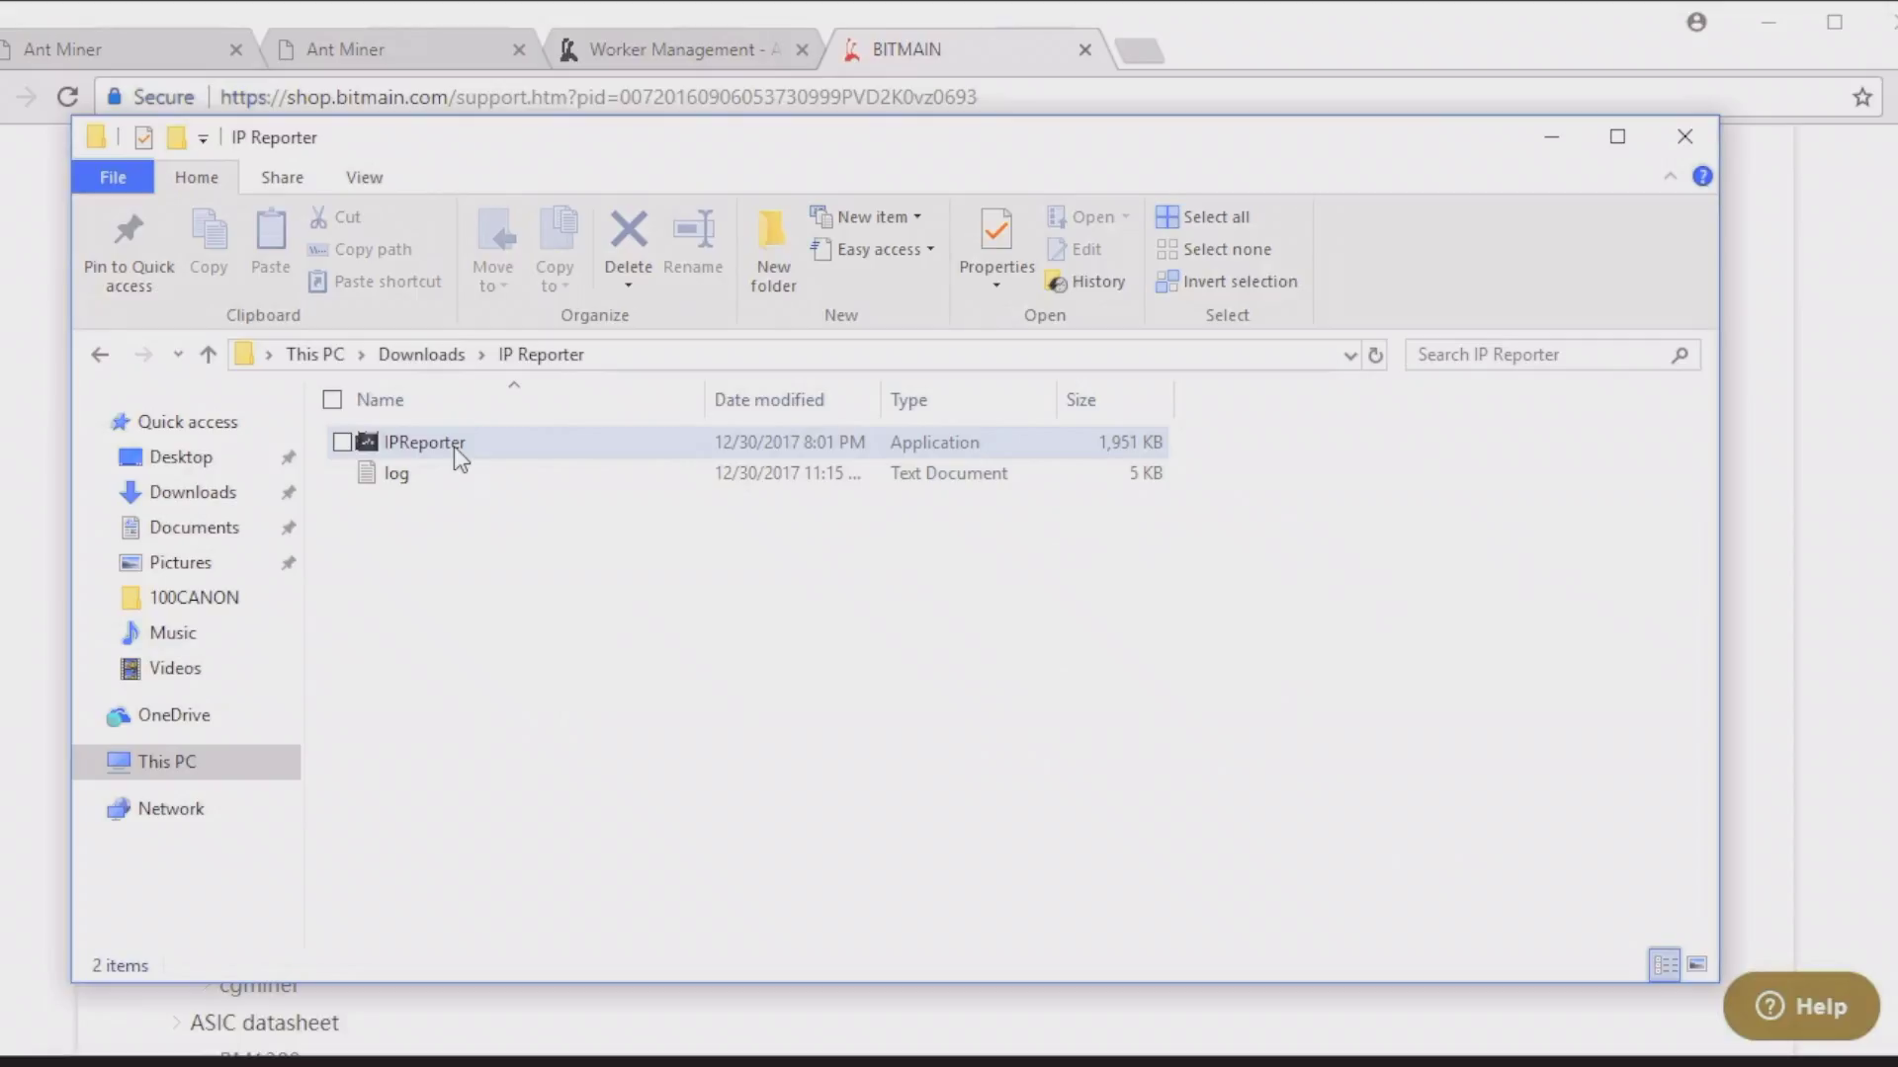
right_click(453, 446)
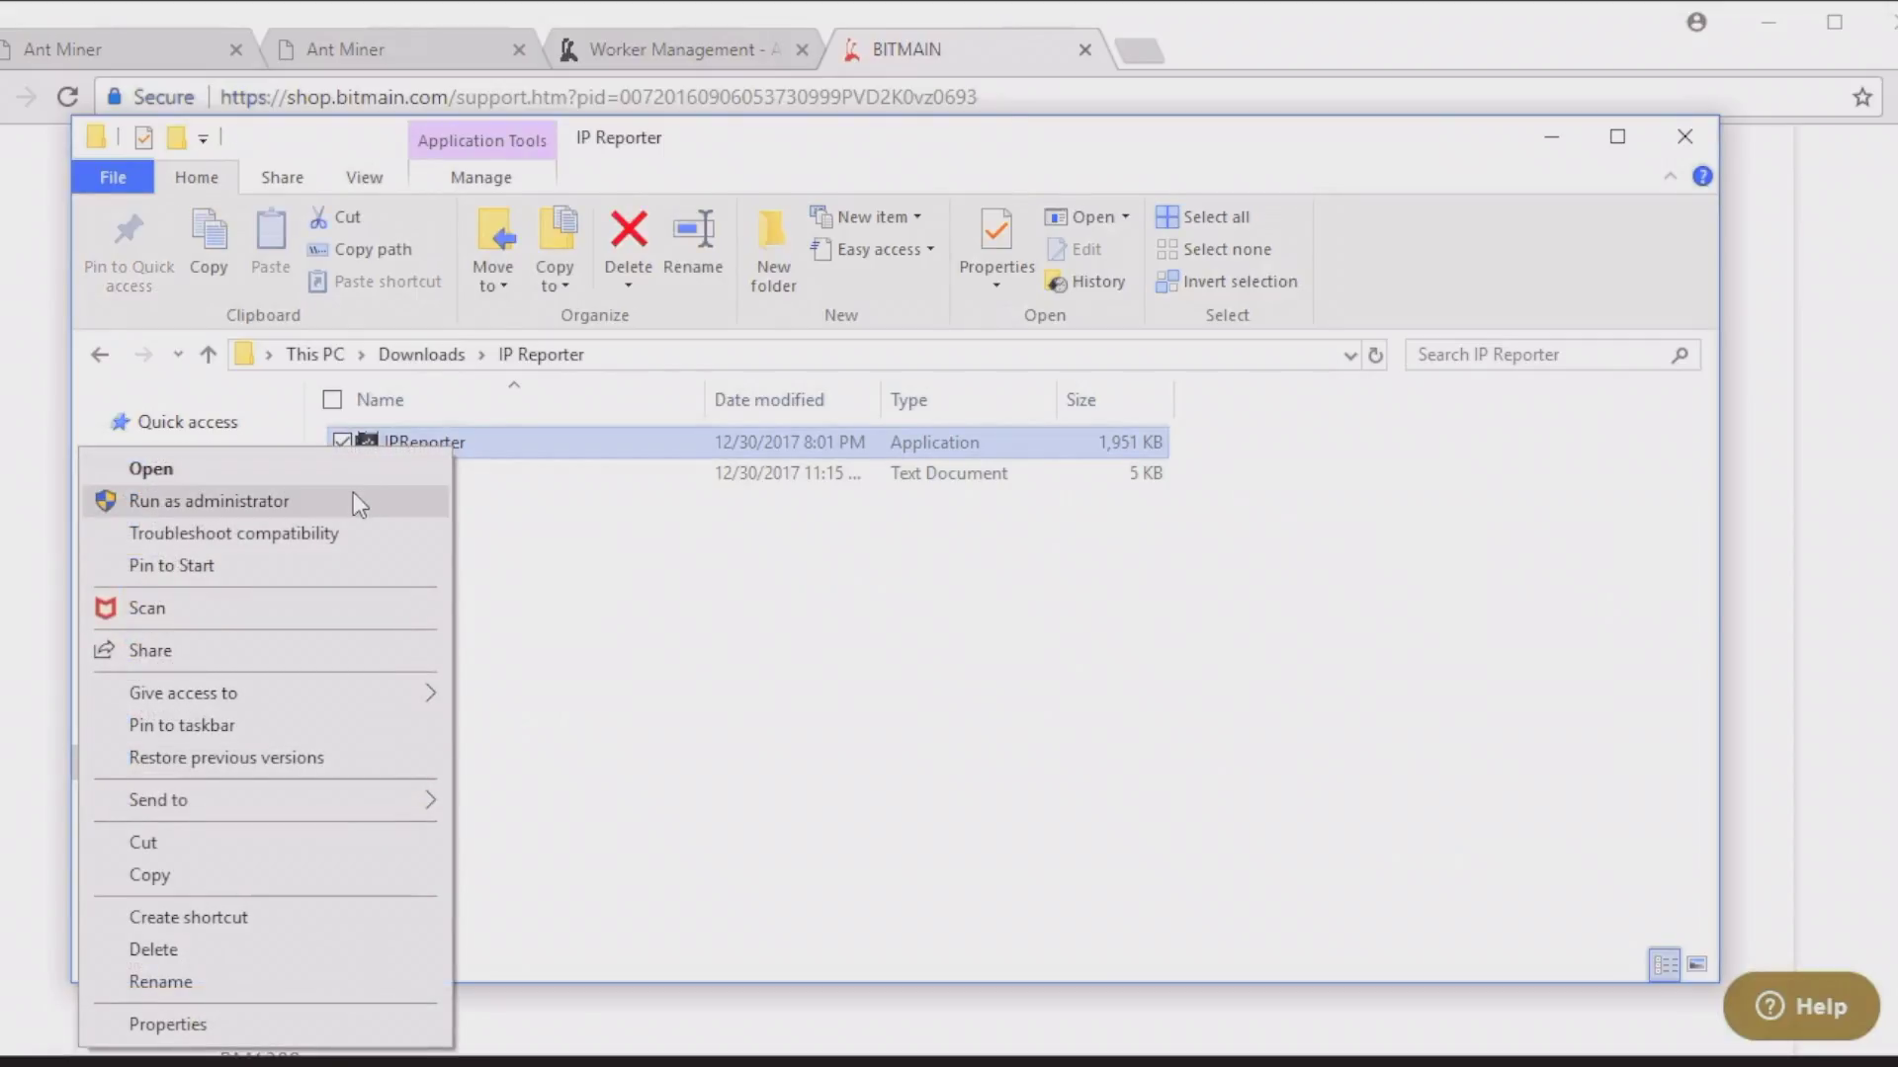
click(352, 493)
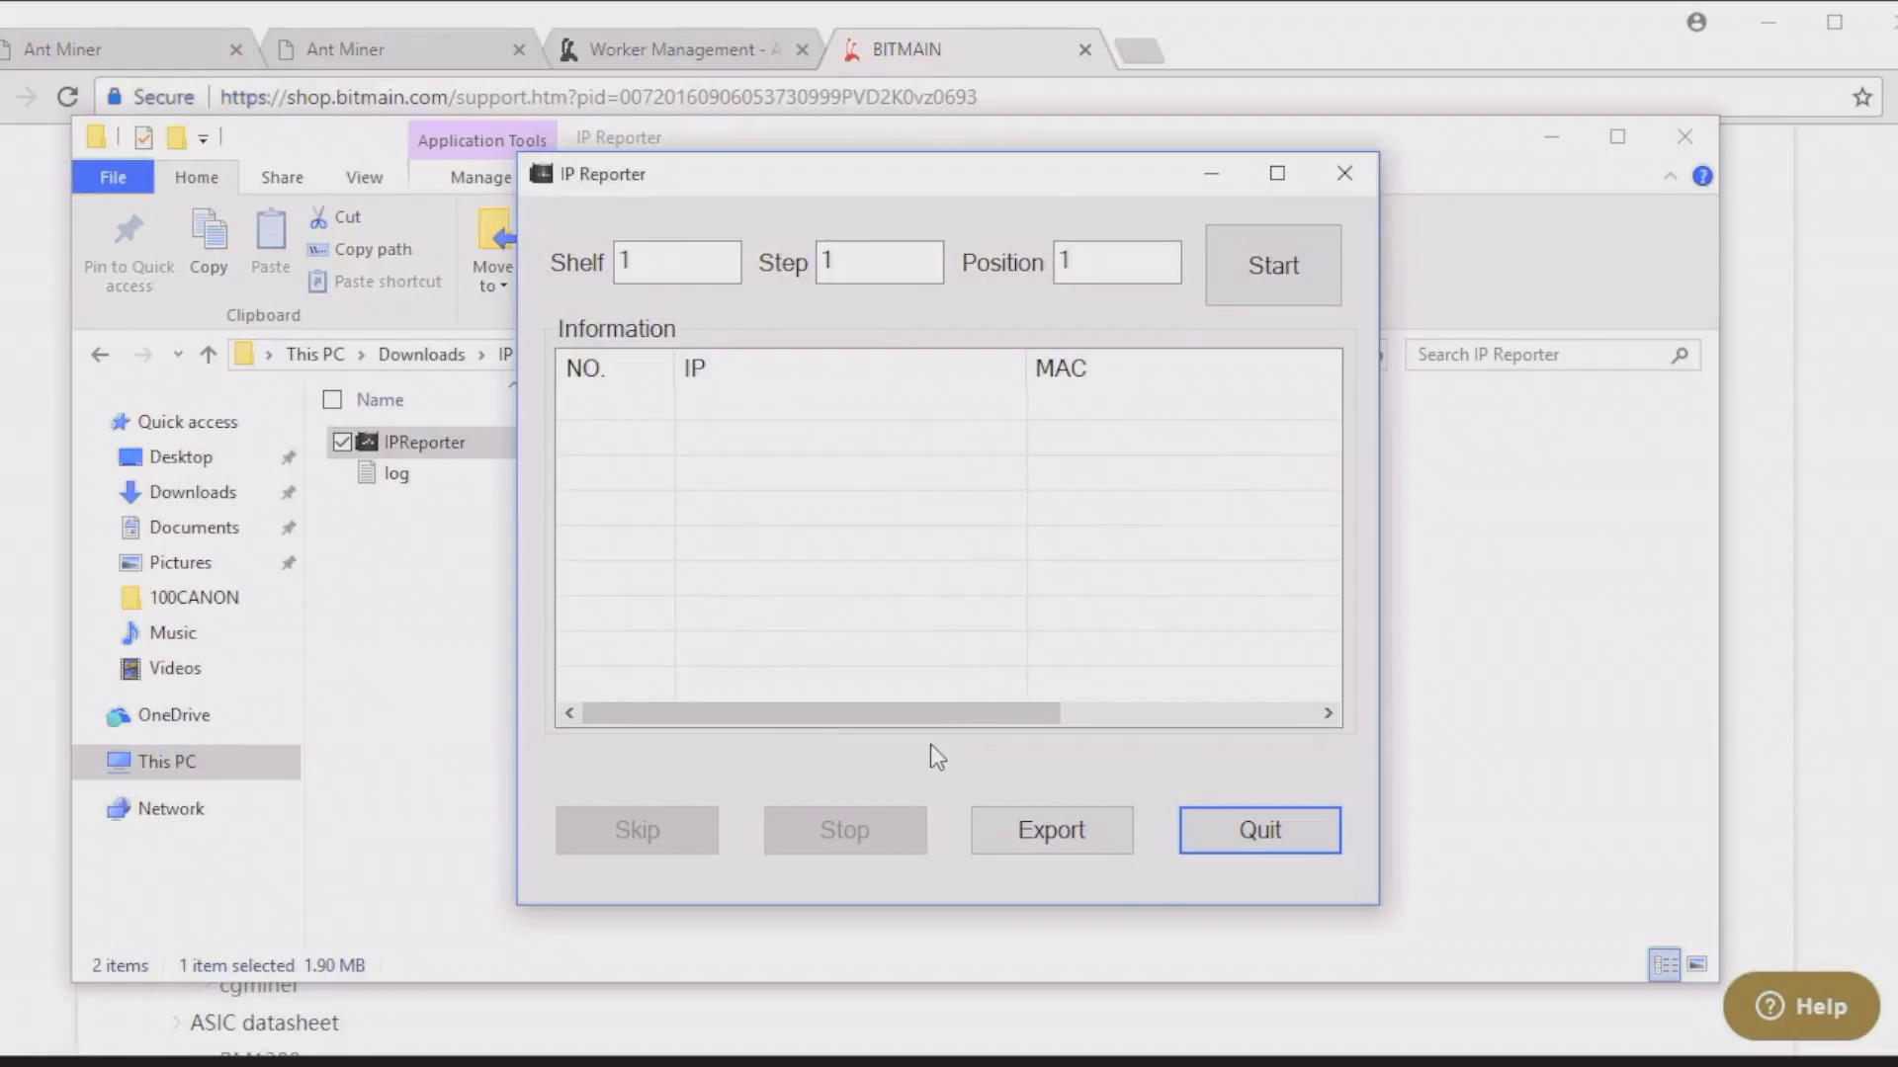
Step: Run IP Reporter as administrator, capture the miner at 192.168.1.143, and open a new browser tab
right_click(1136, 907)
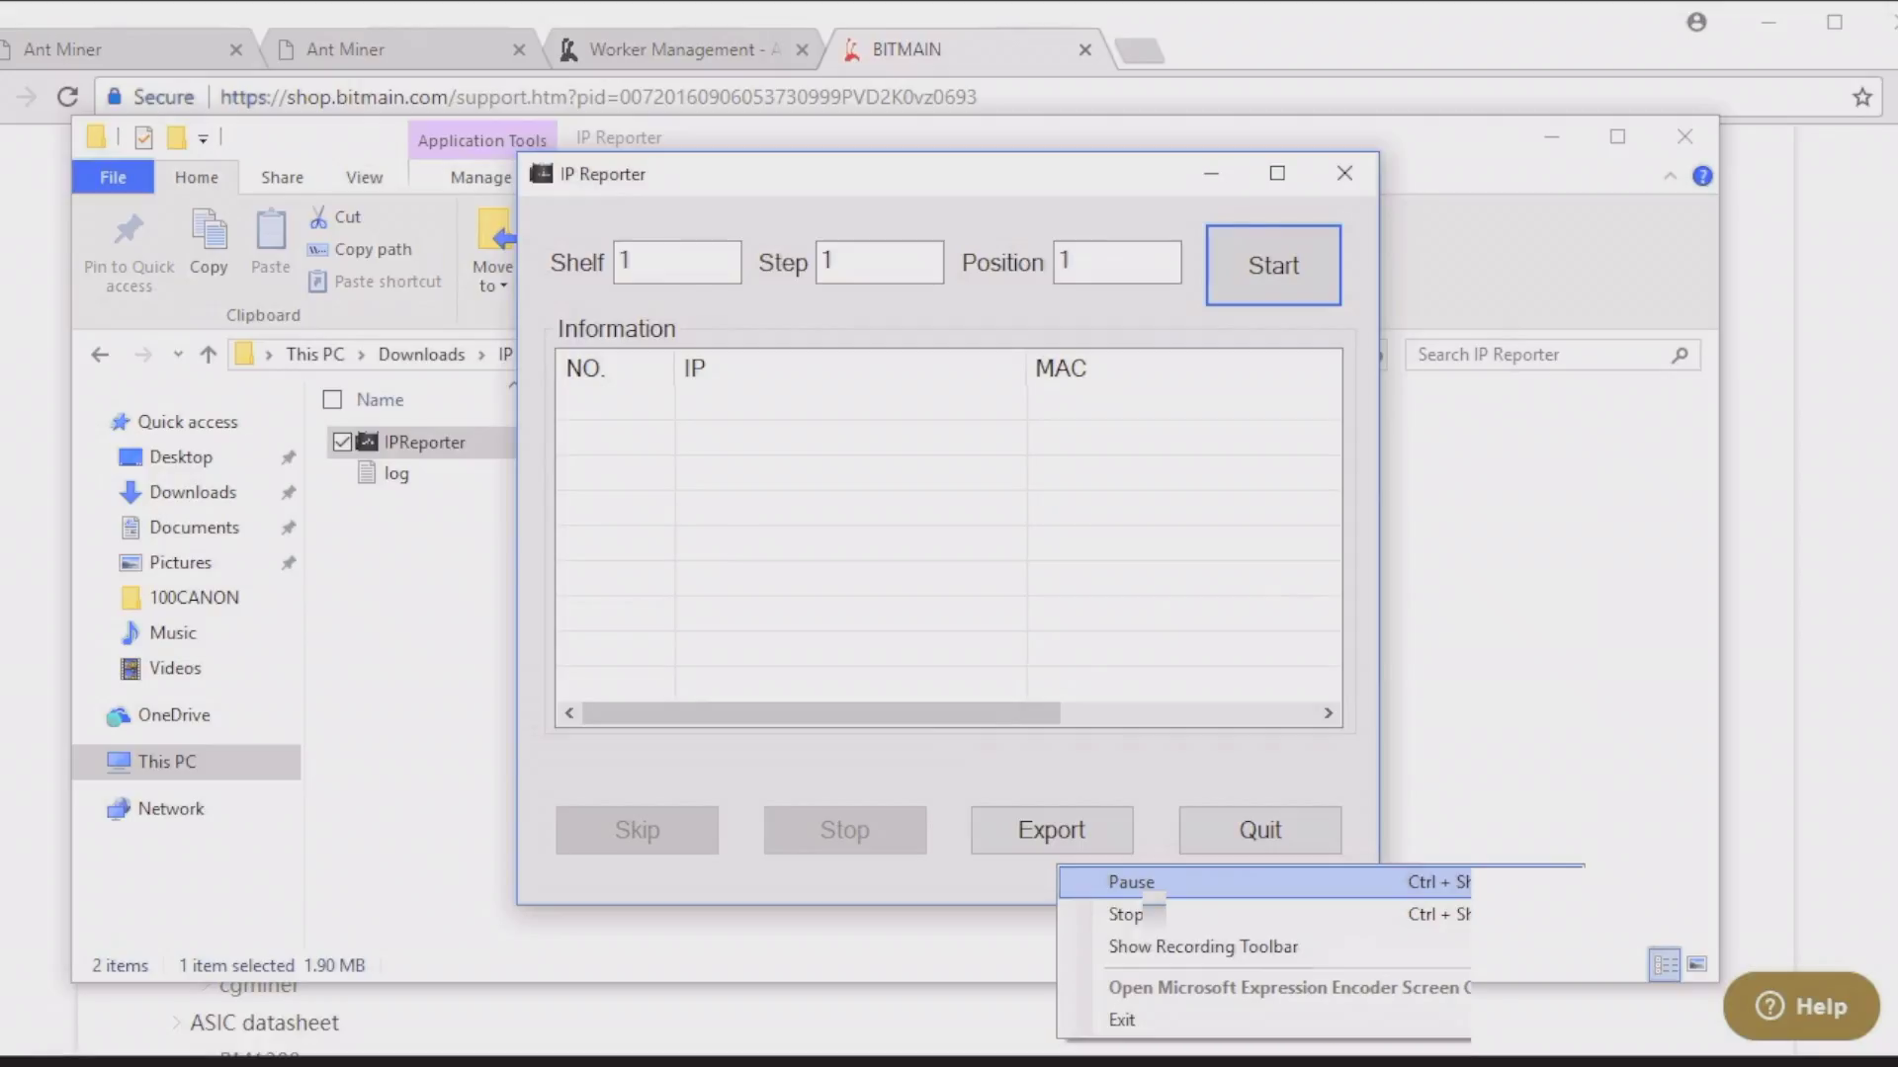
click(1147, 890)
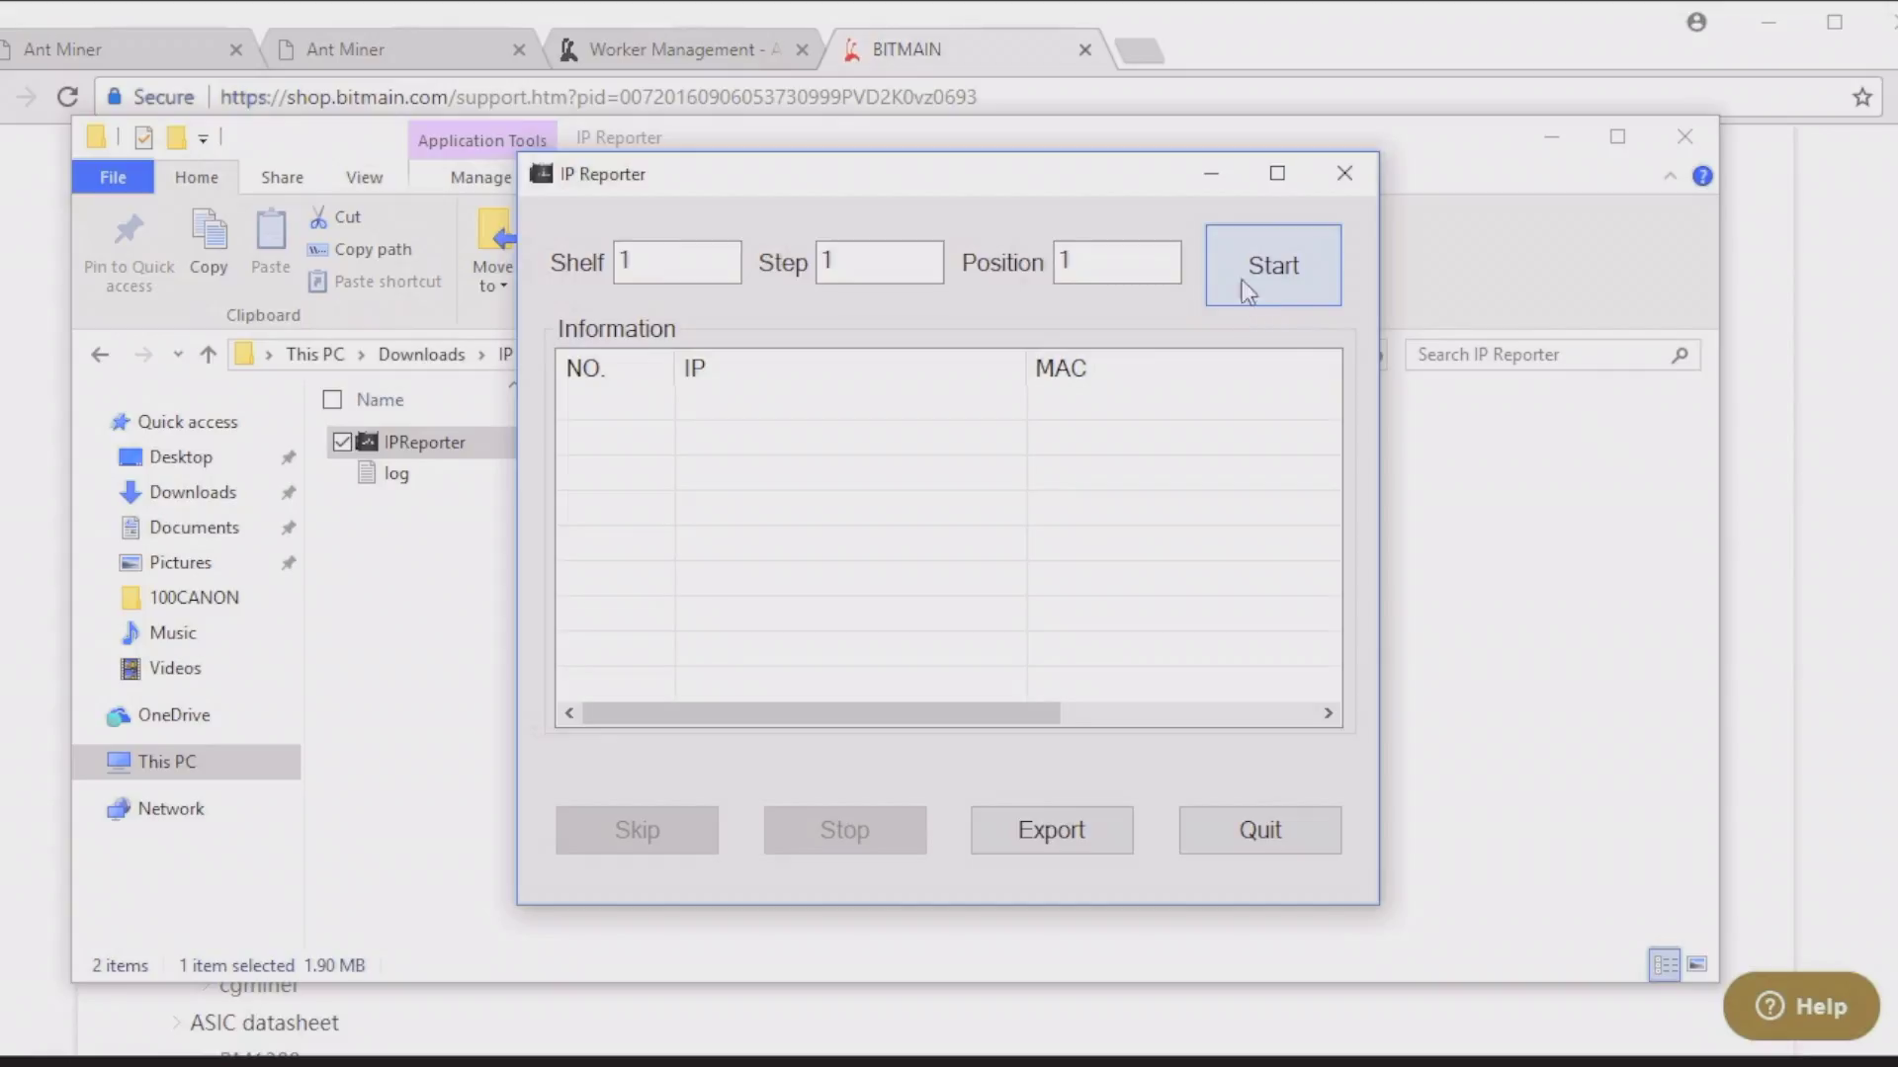
click(1218, 261)
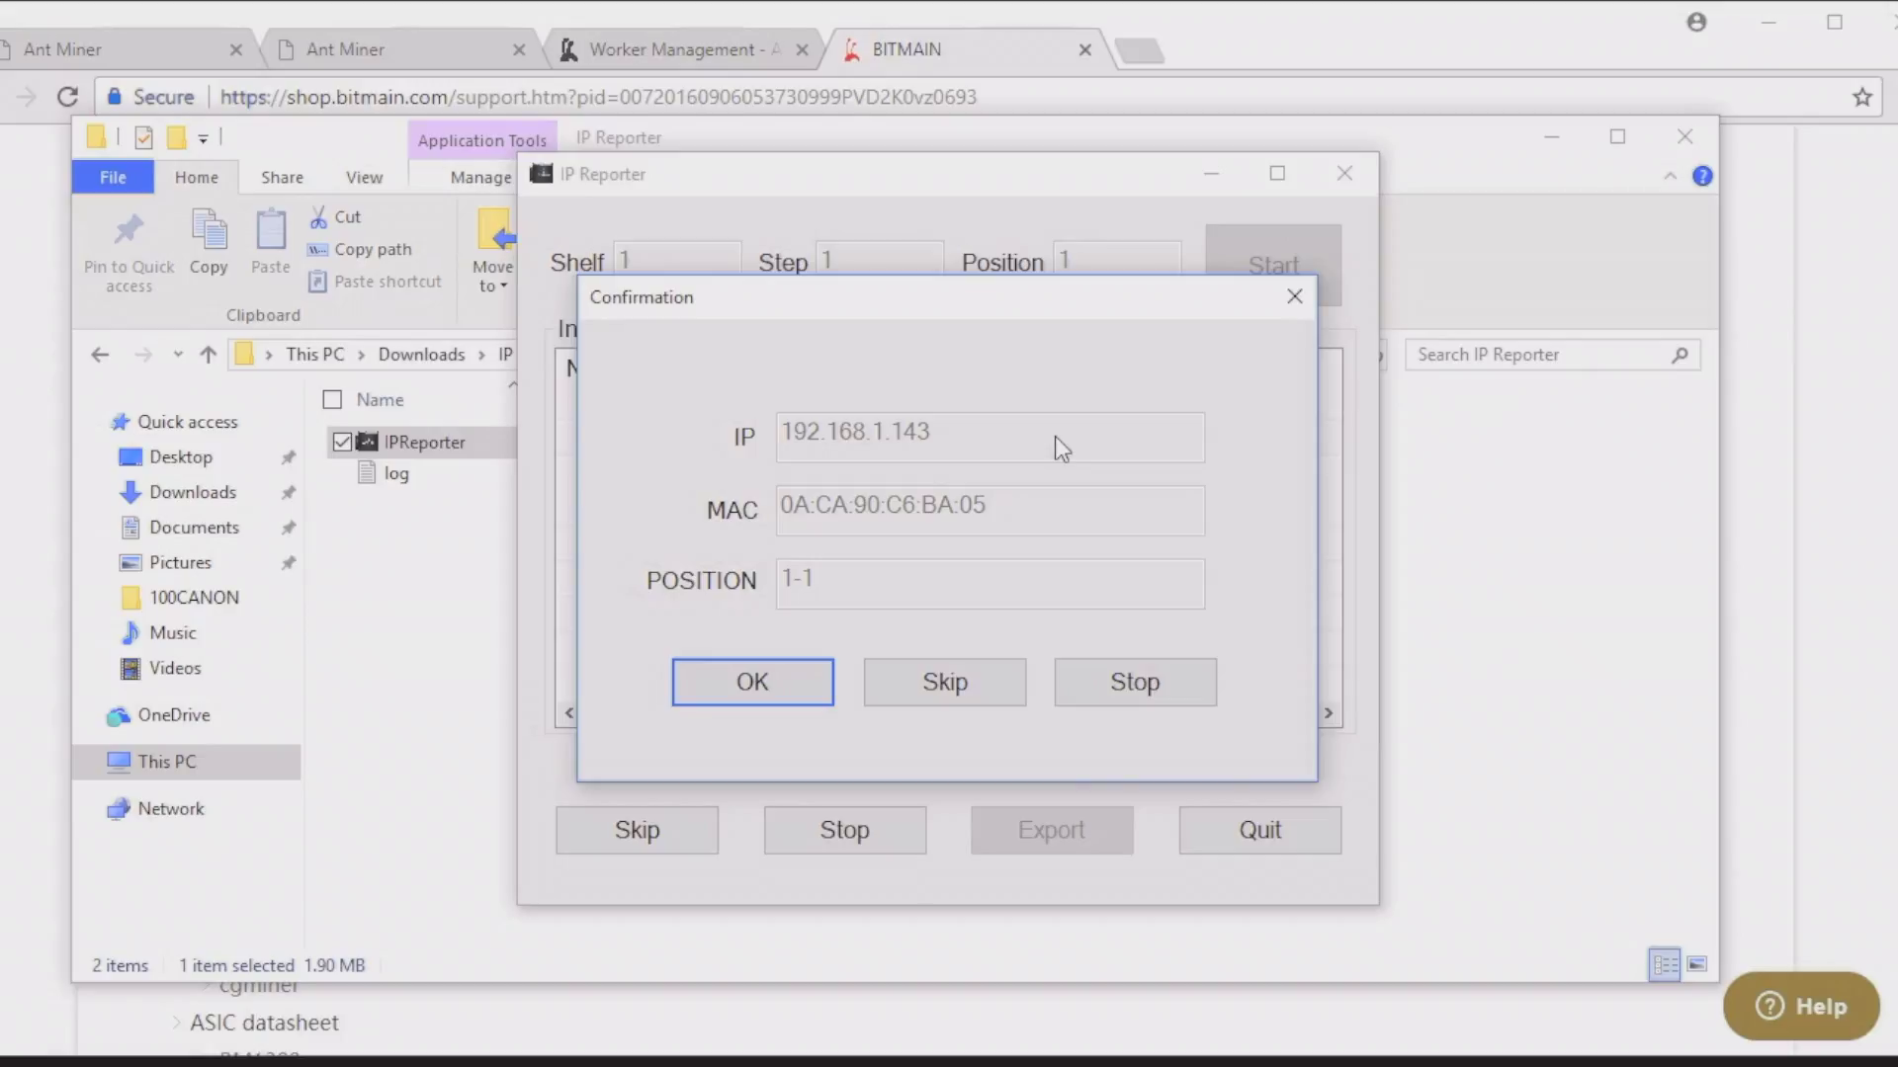
click(728, 690)
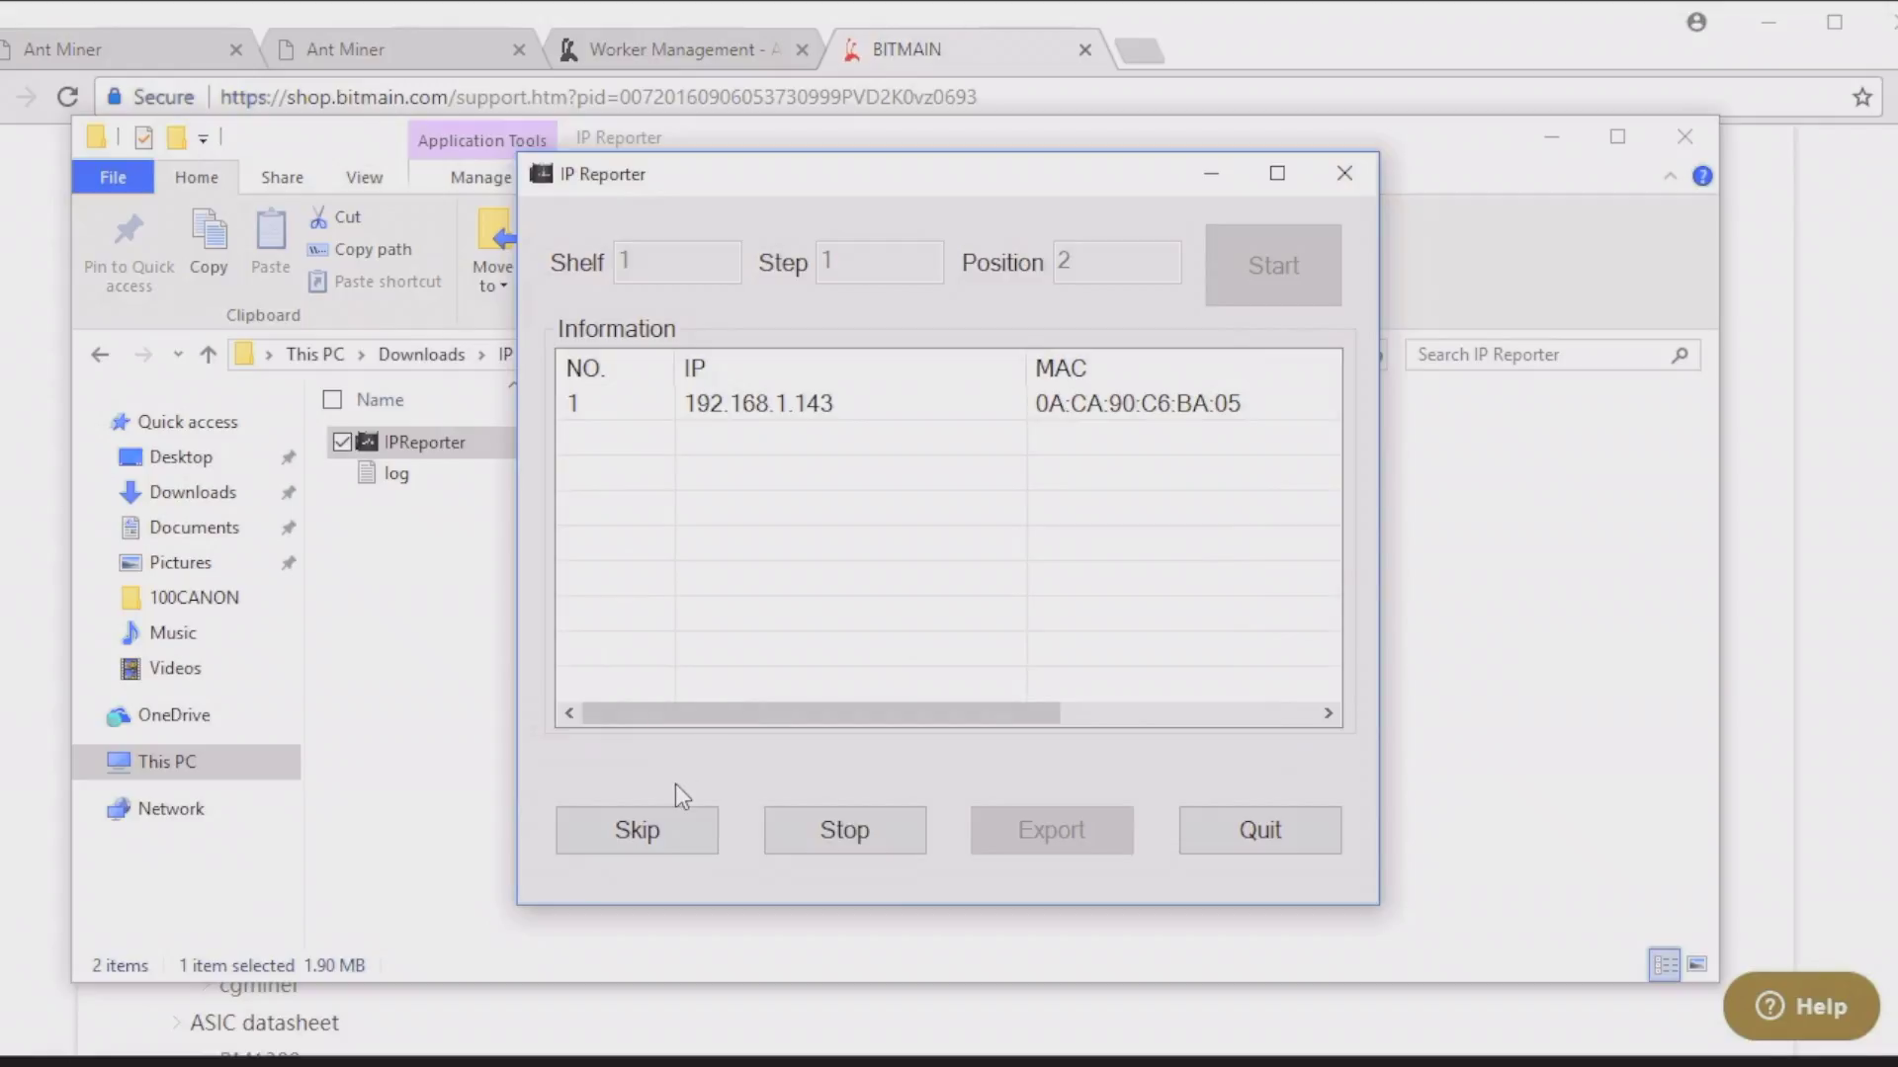
click(1141, 50)
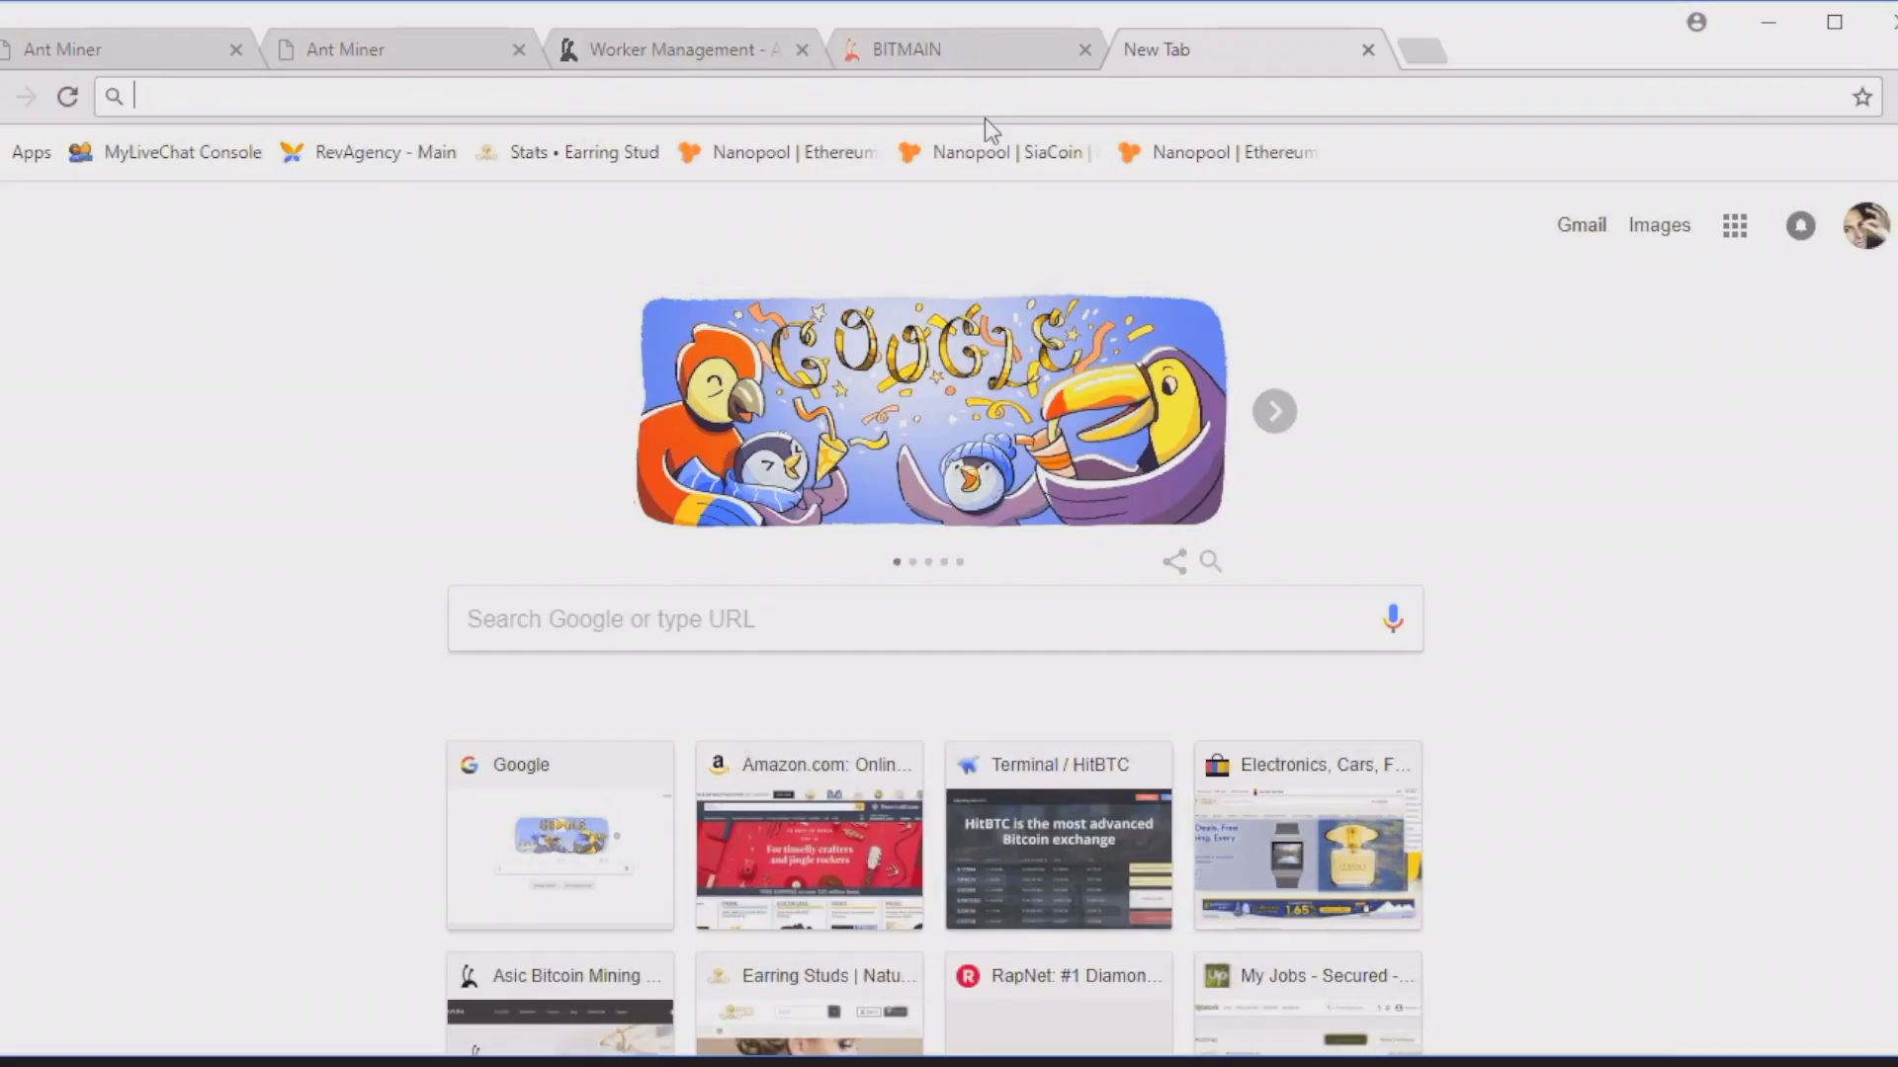
Step: Browse to 192.168.1.143 and log in as root with the miner's password, saving it in Chrome
text(192)
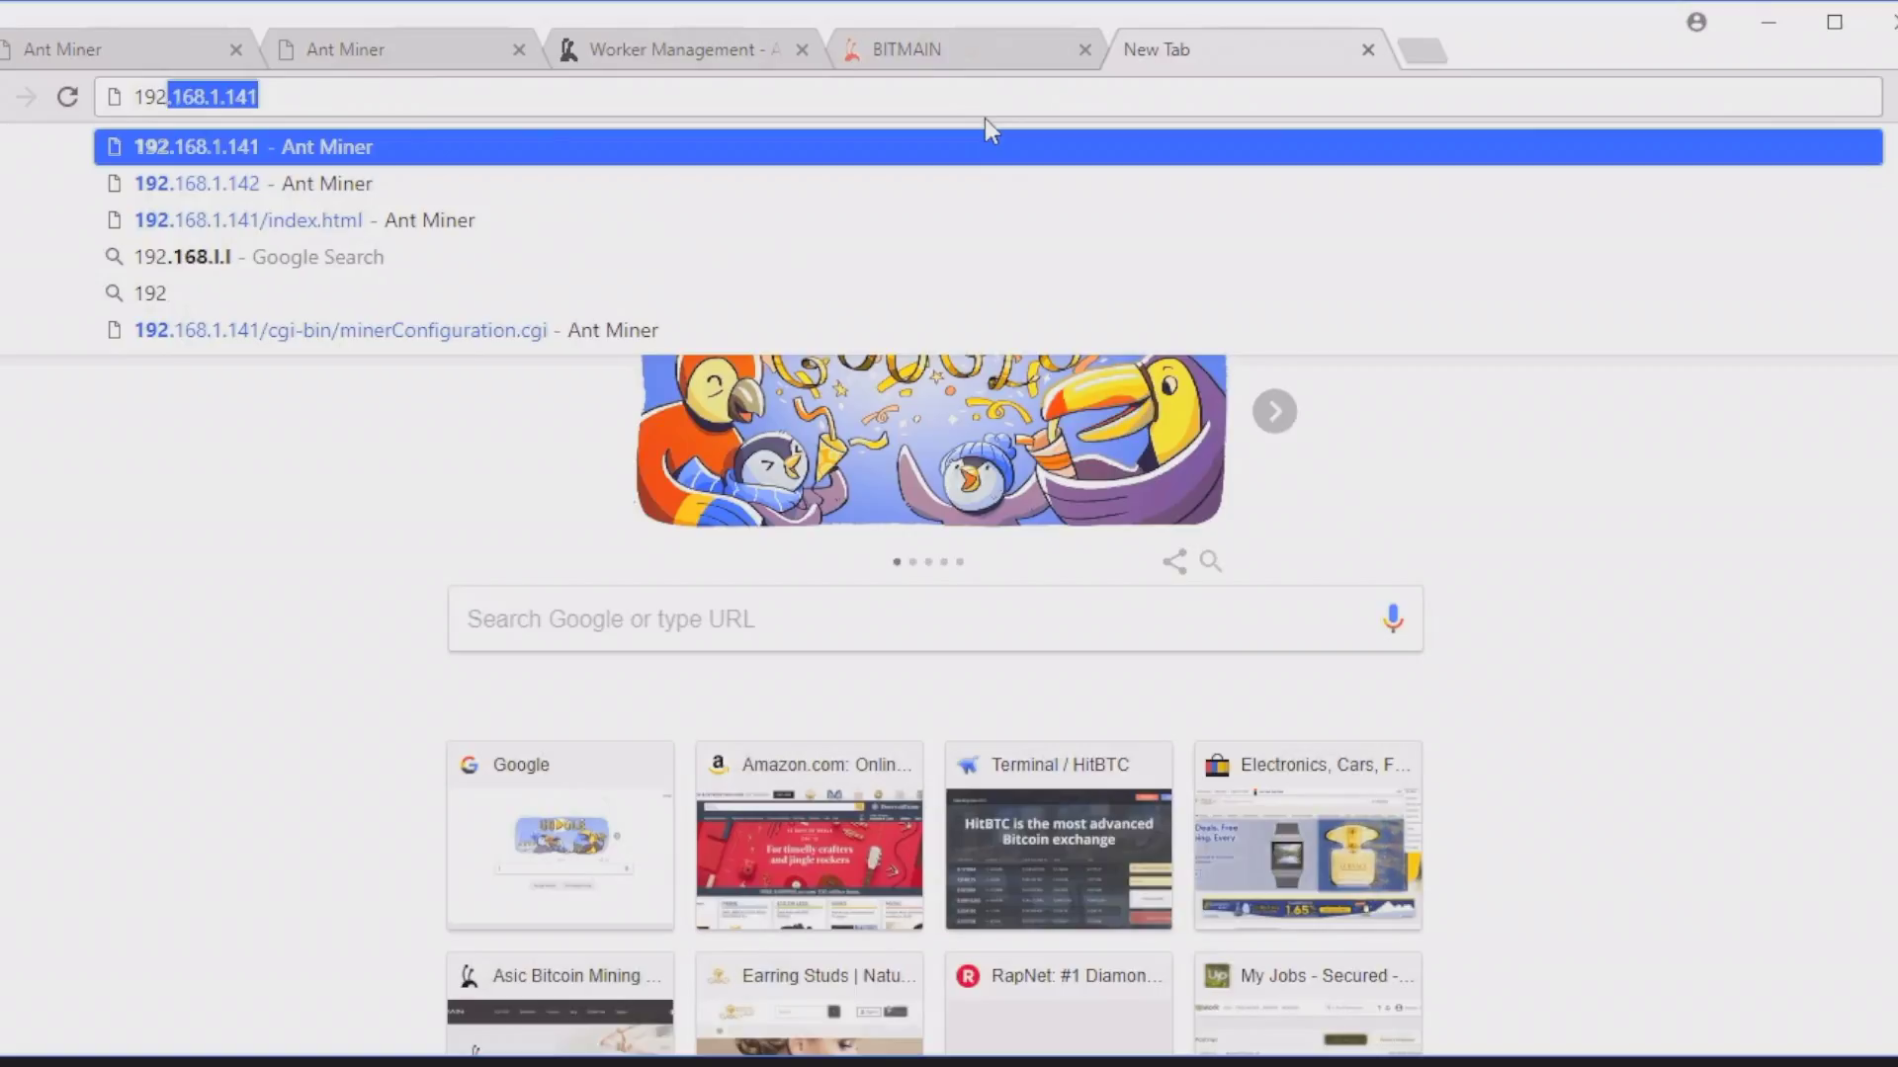
text(.168)
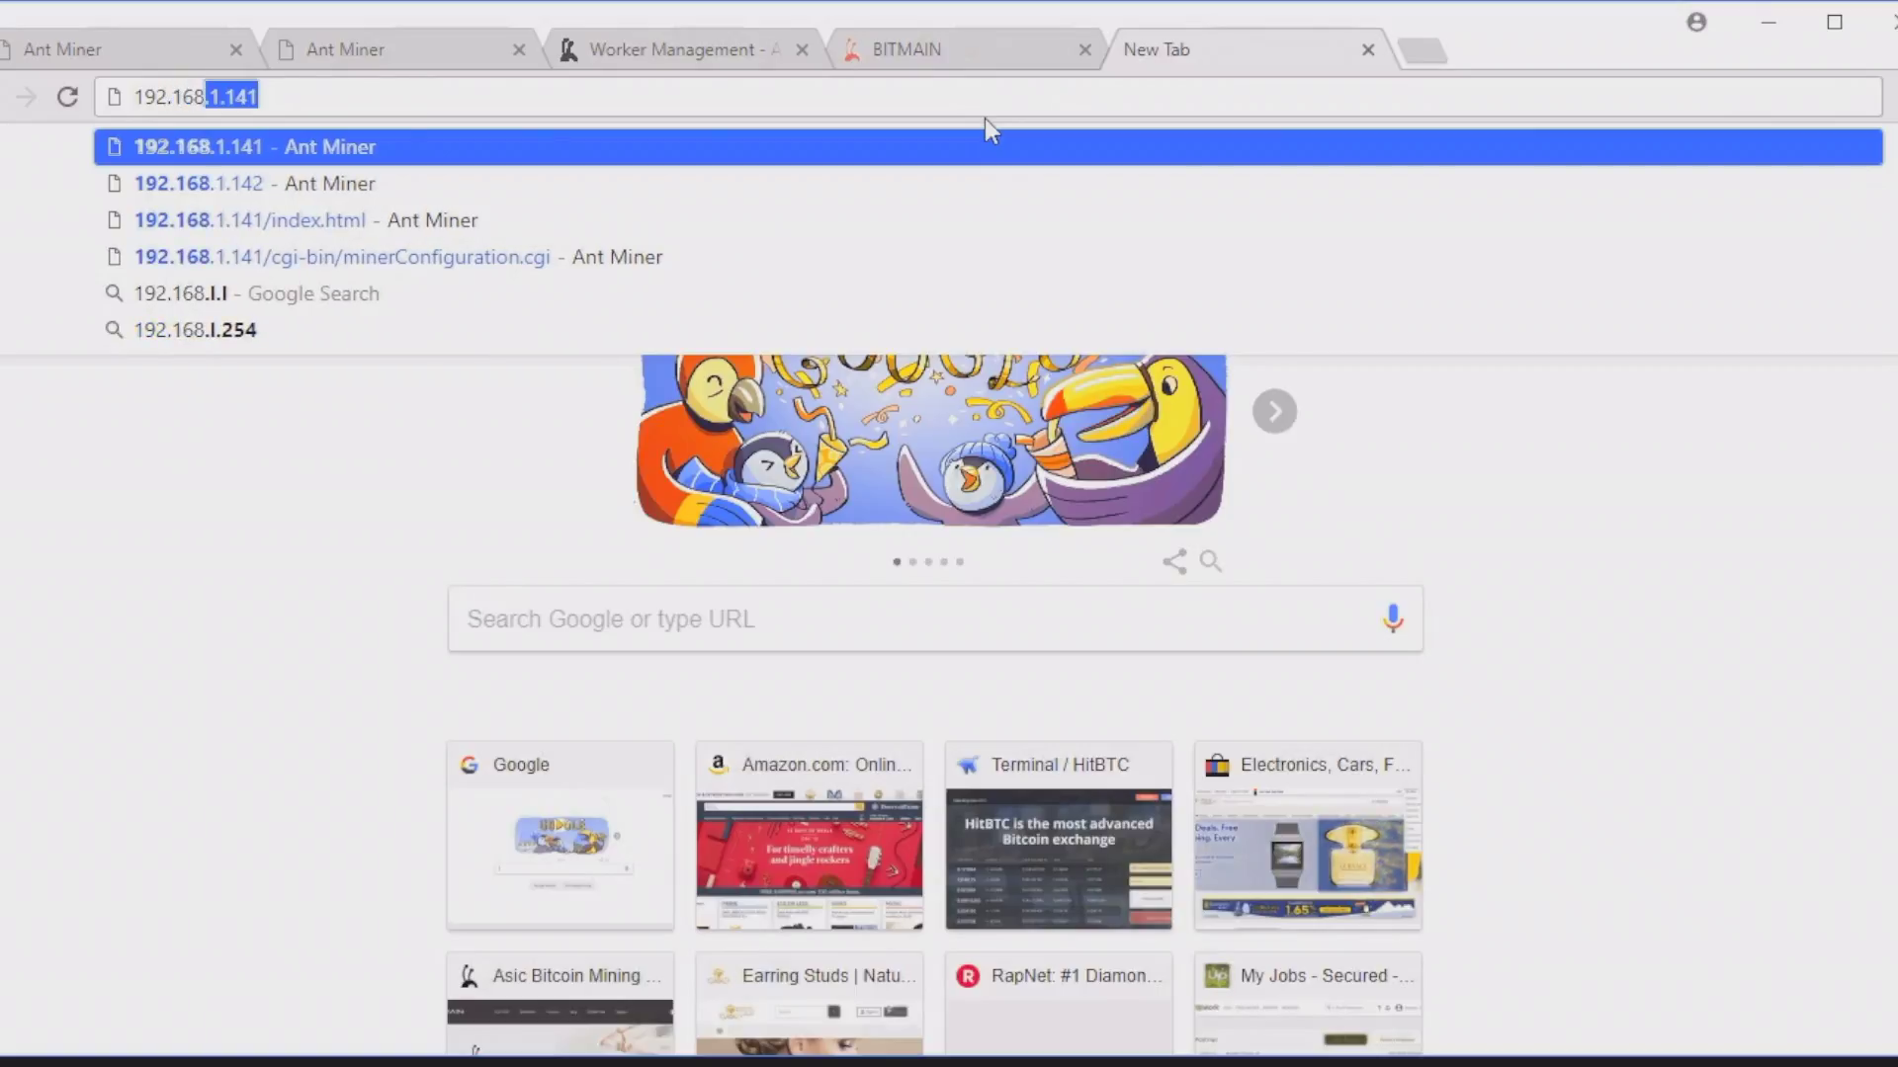
text(.1)
text(.143)
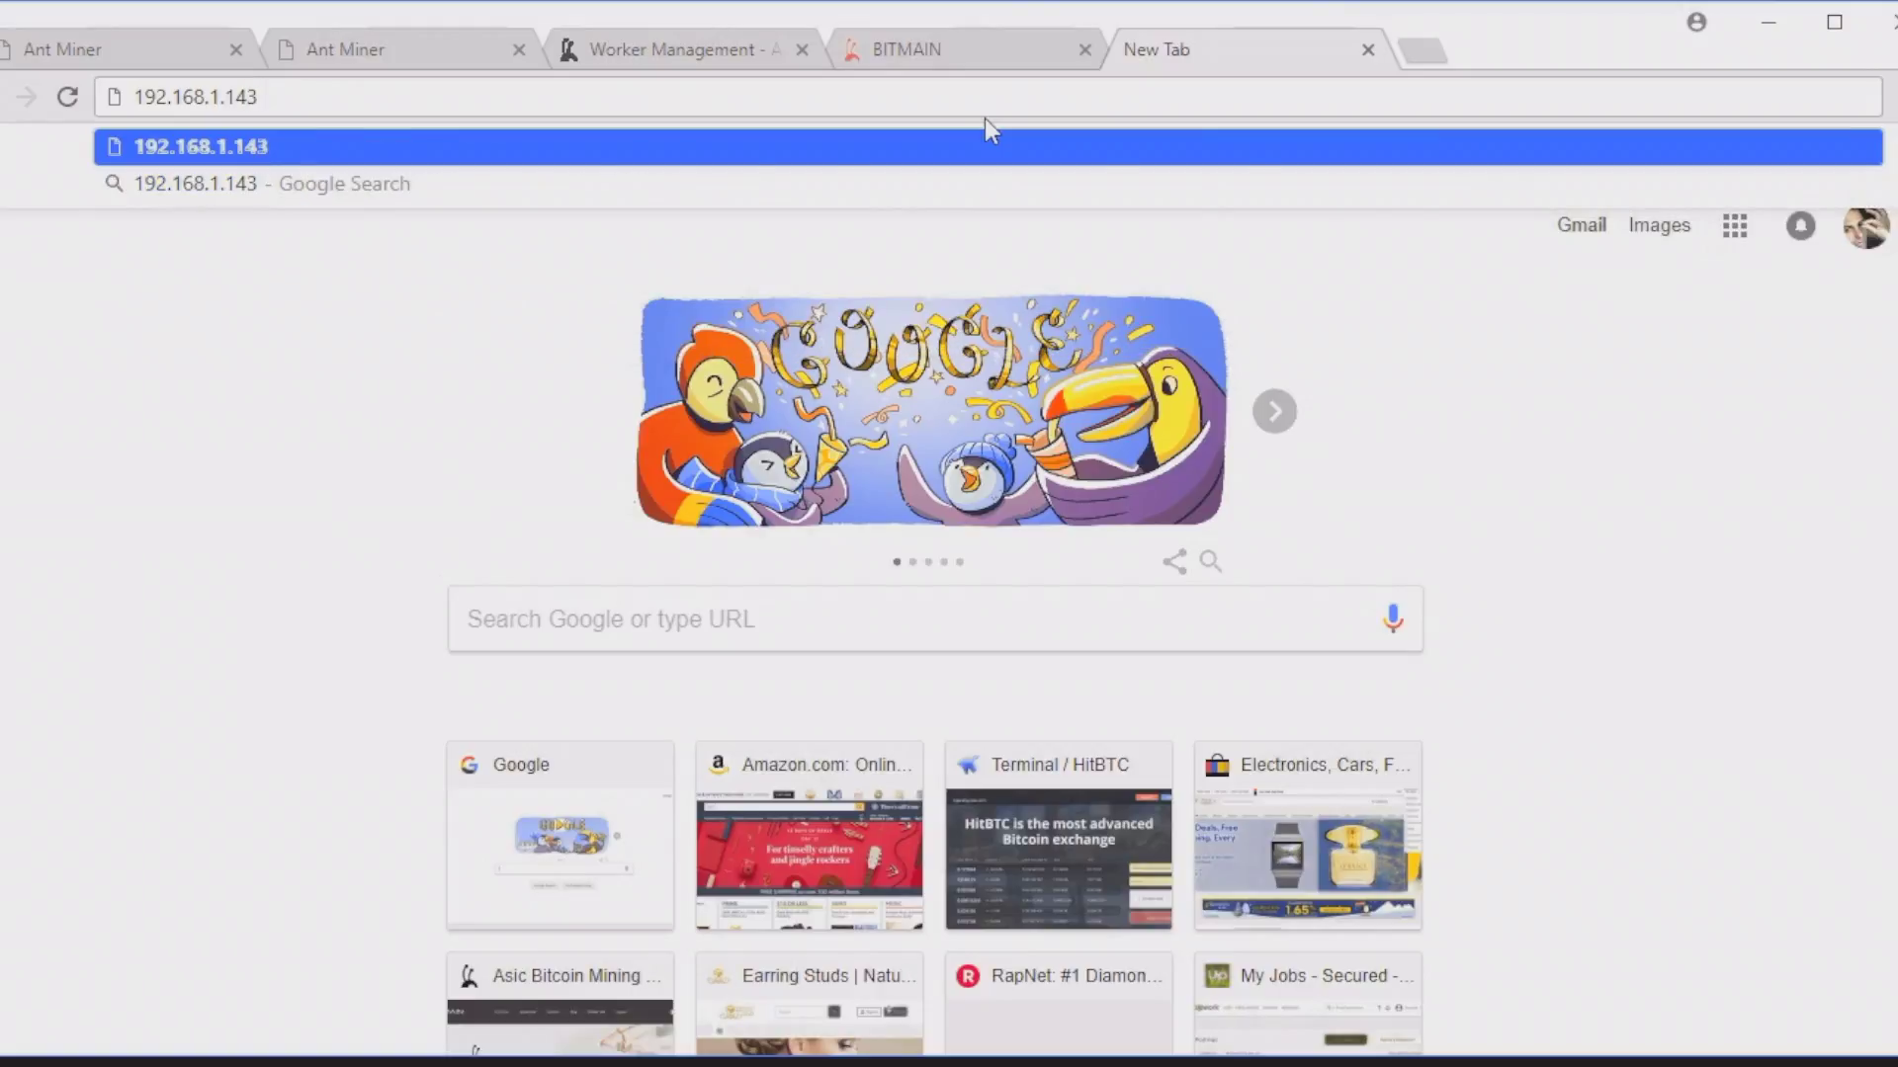
key(Return)
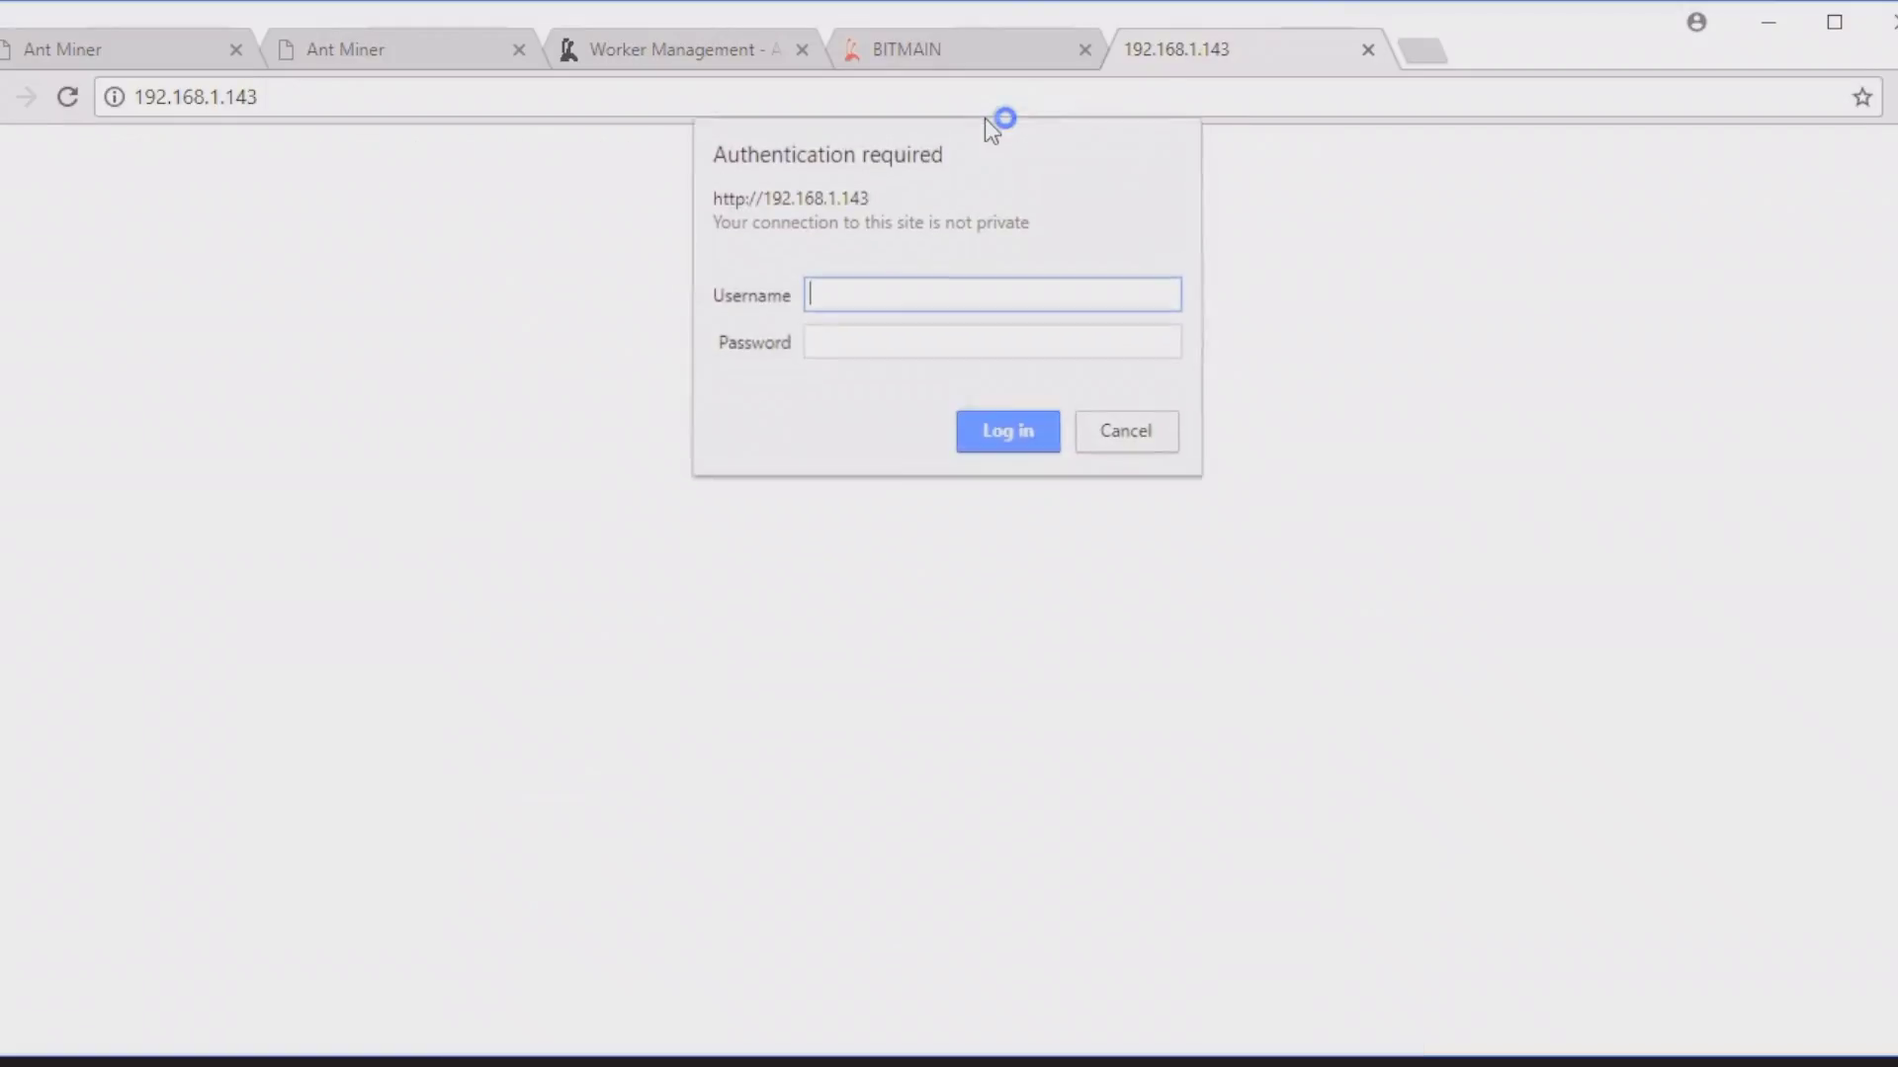
text(root)
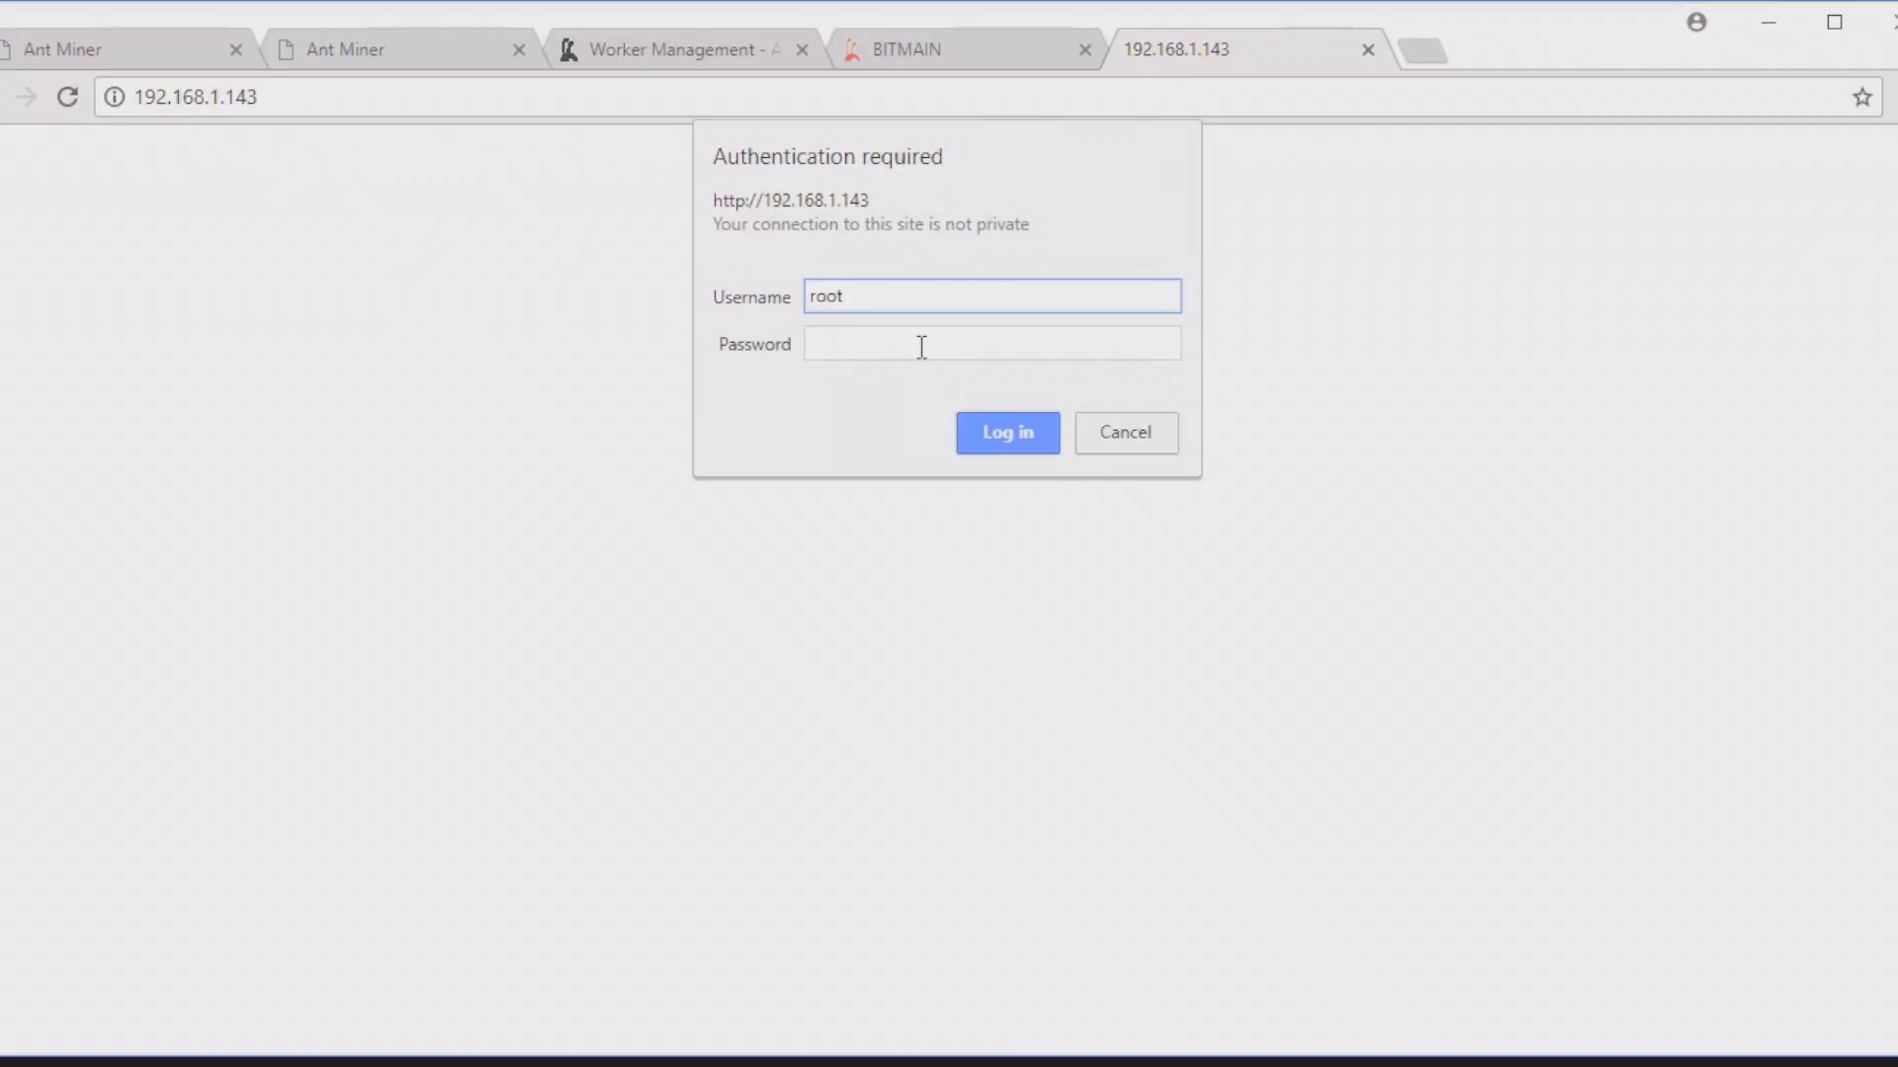
key(Tab)
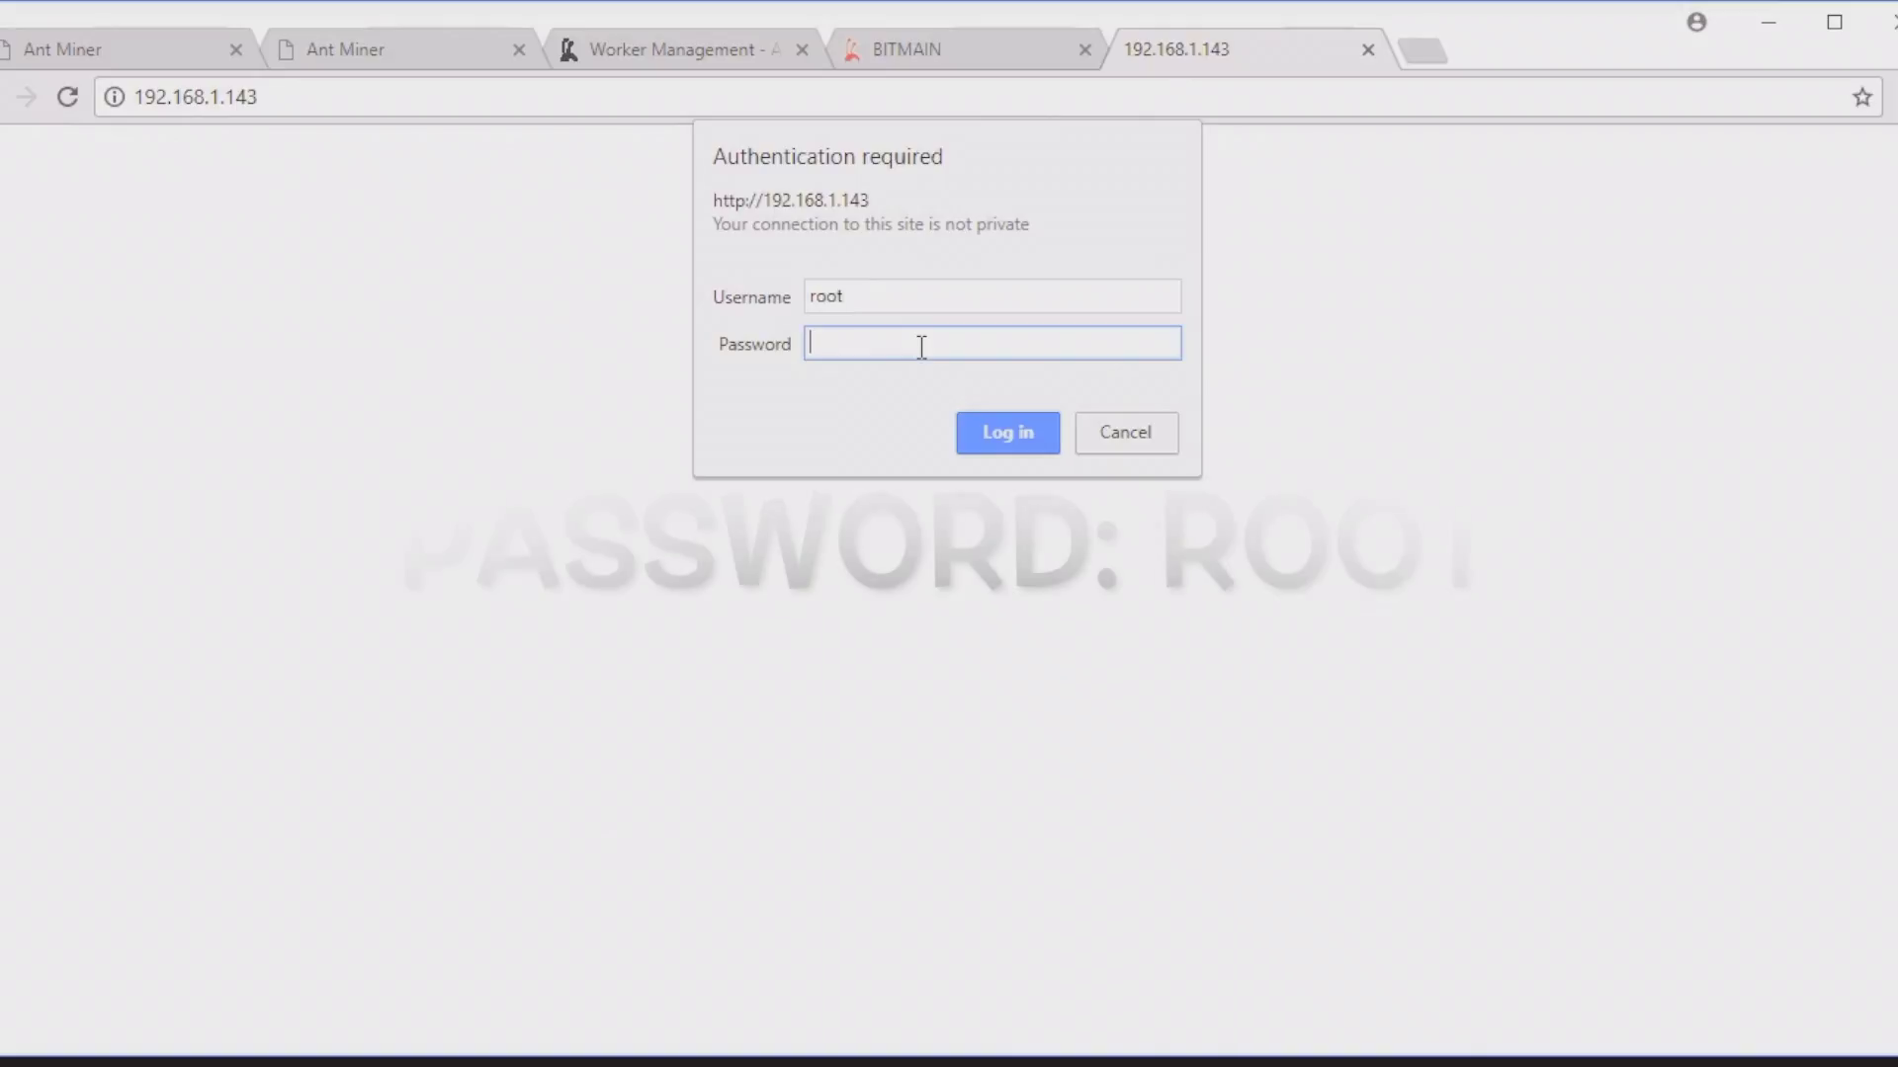
text(root)
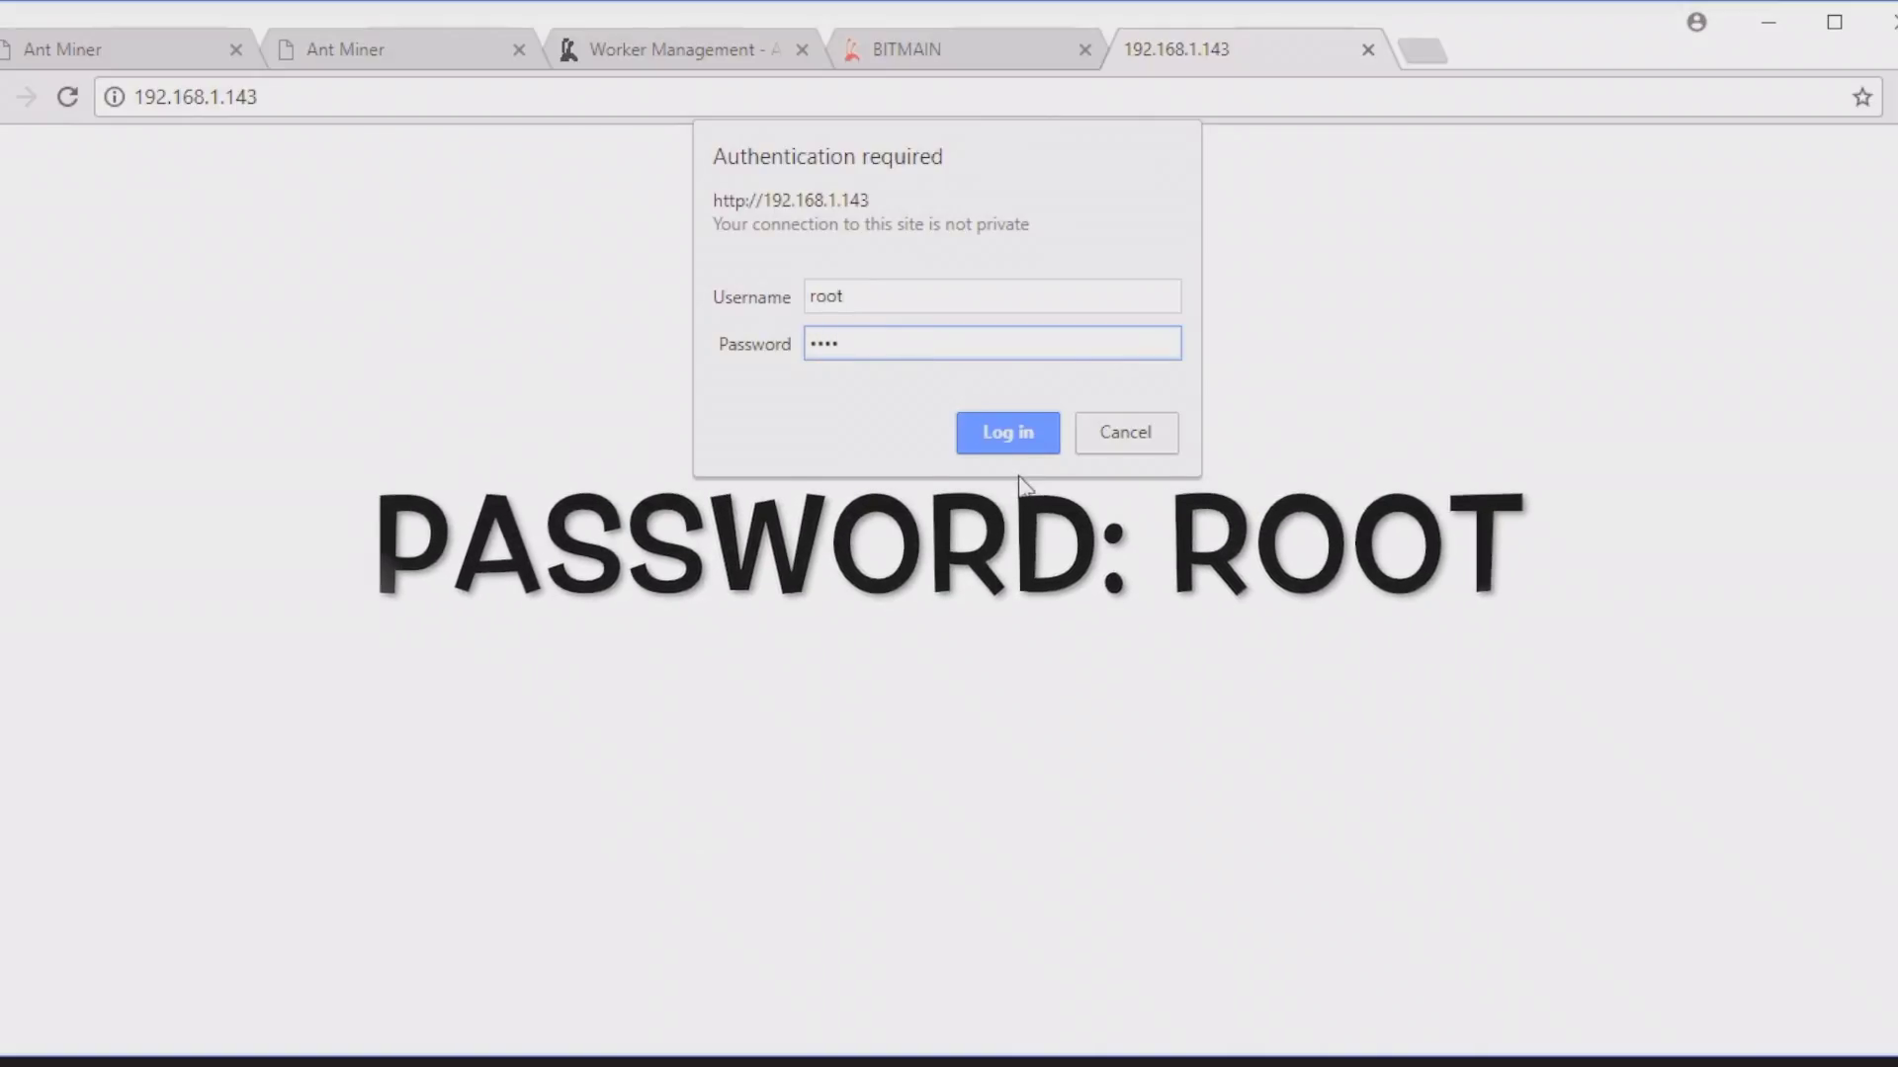
click(1007, 432)
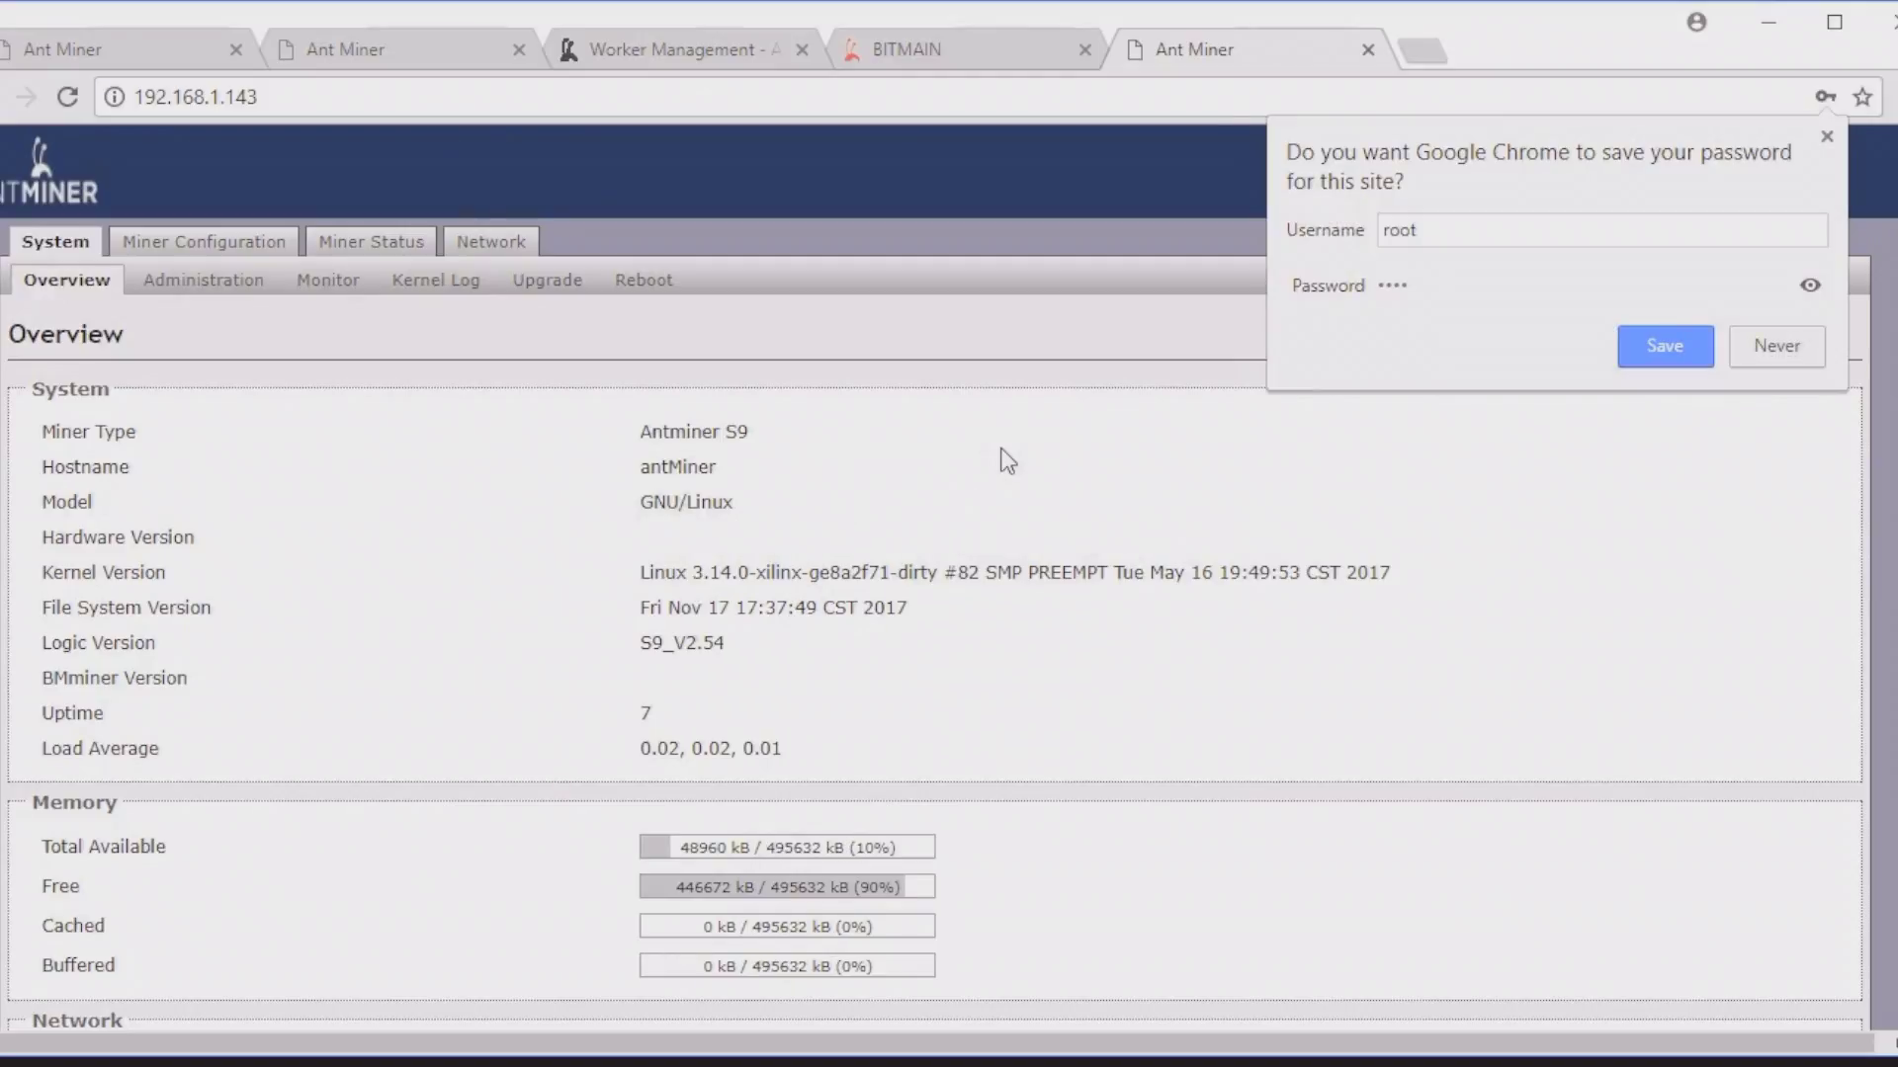
click(1657, 351)
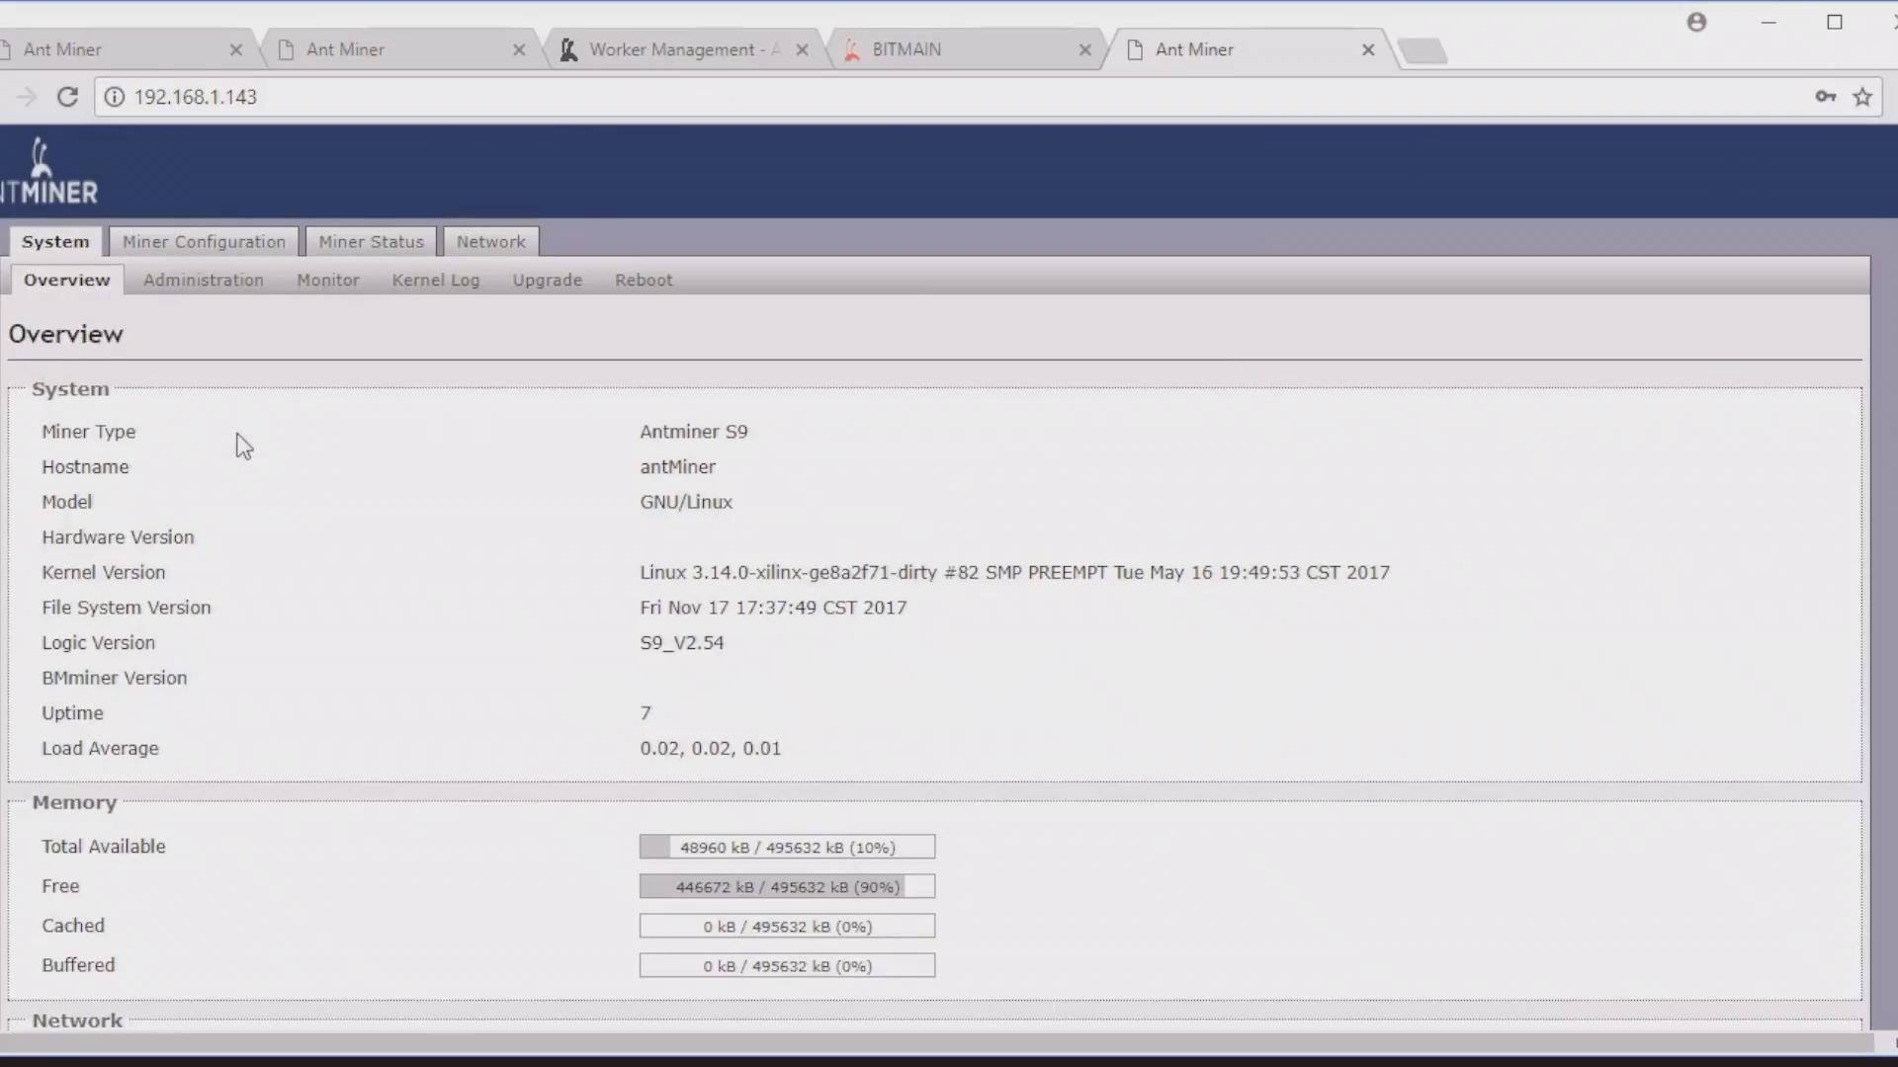
Step: Look over the Overview page, then go to the Miner Configuration page
scroll(682, 626, down, 2)
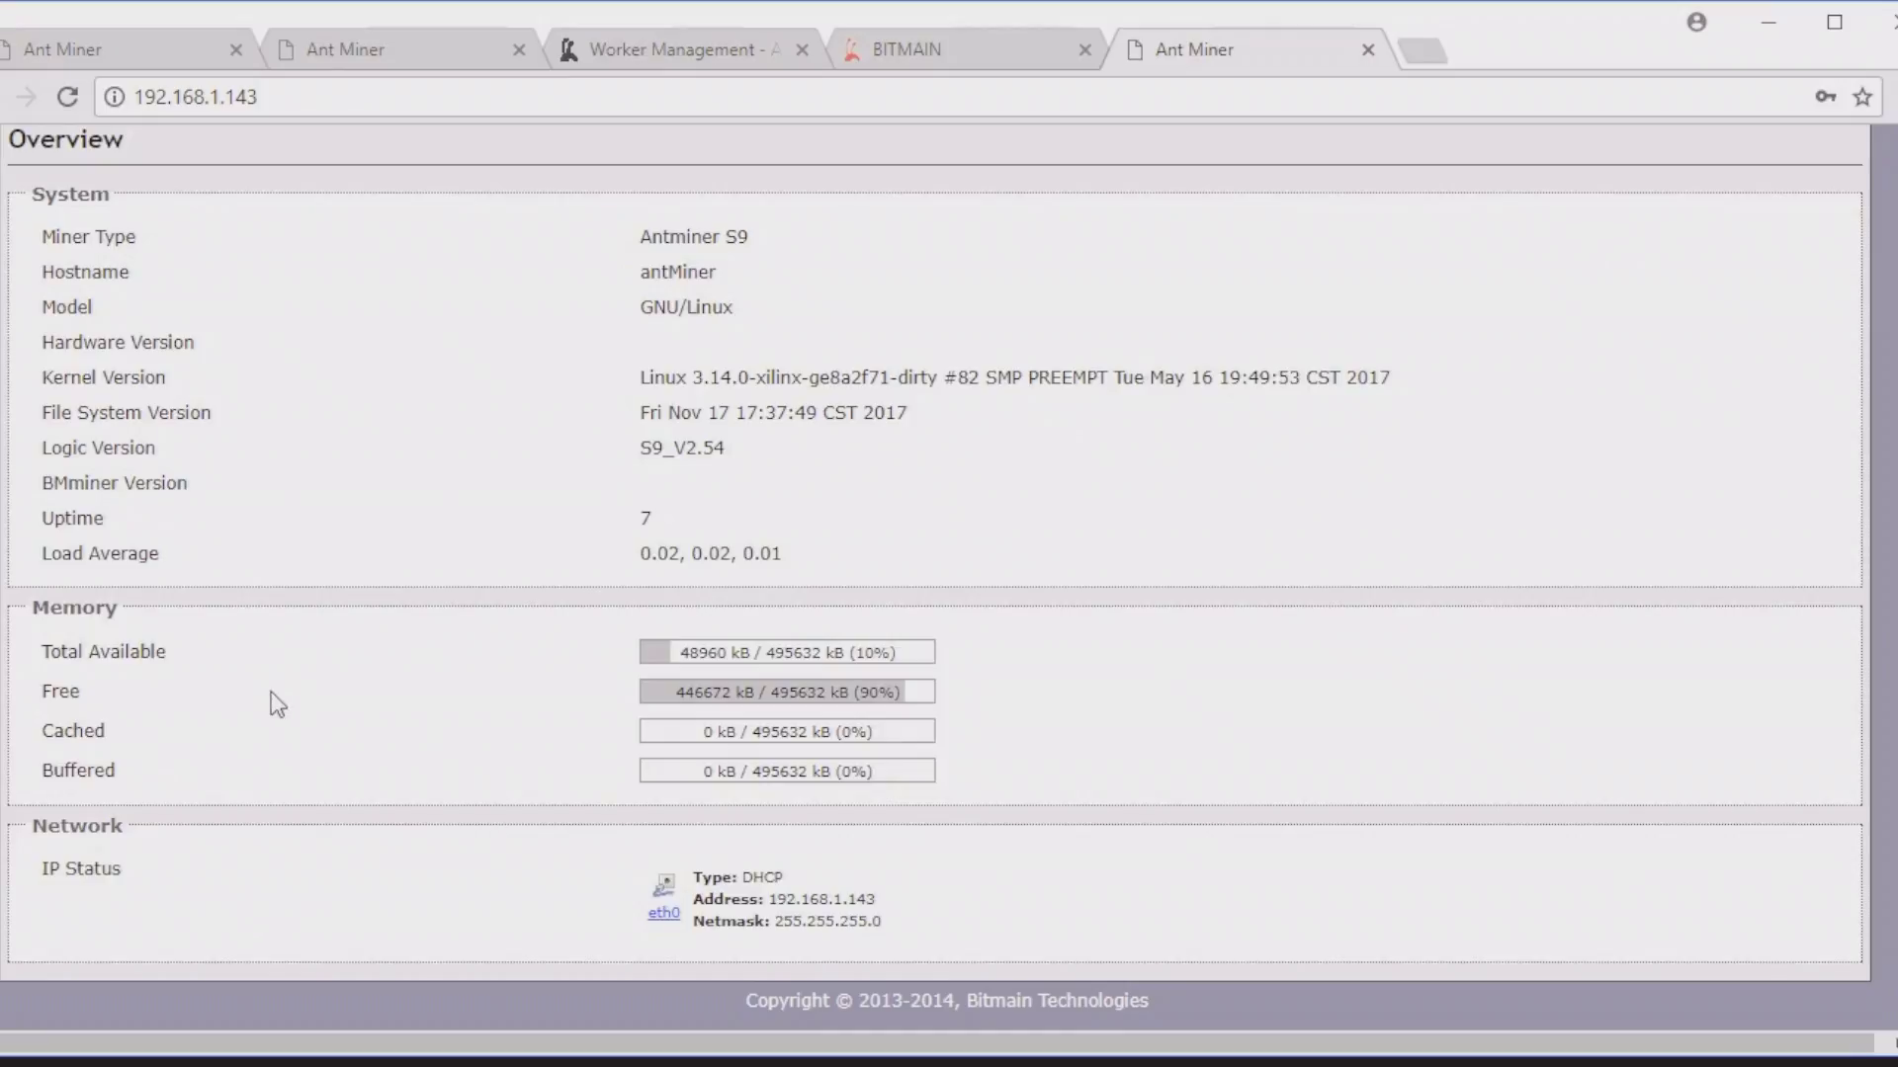
scroll(569, 581, up, 2)
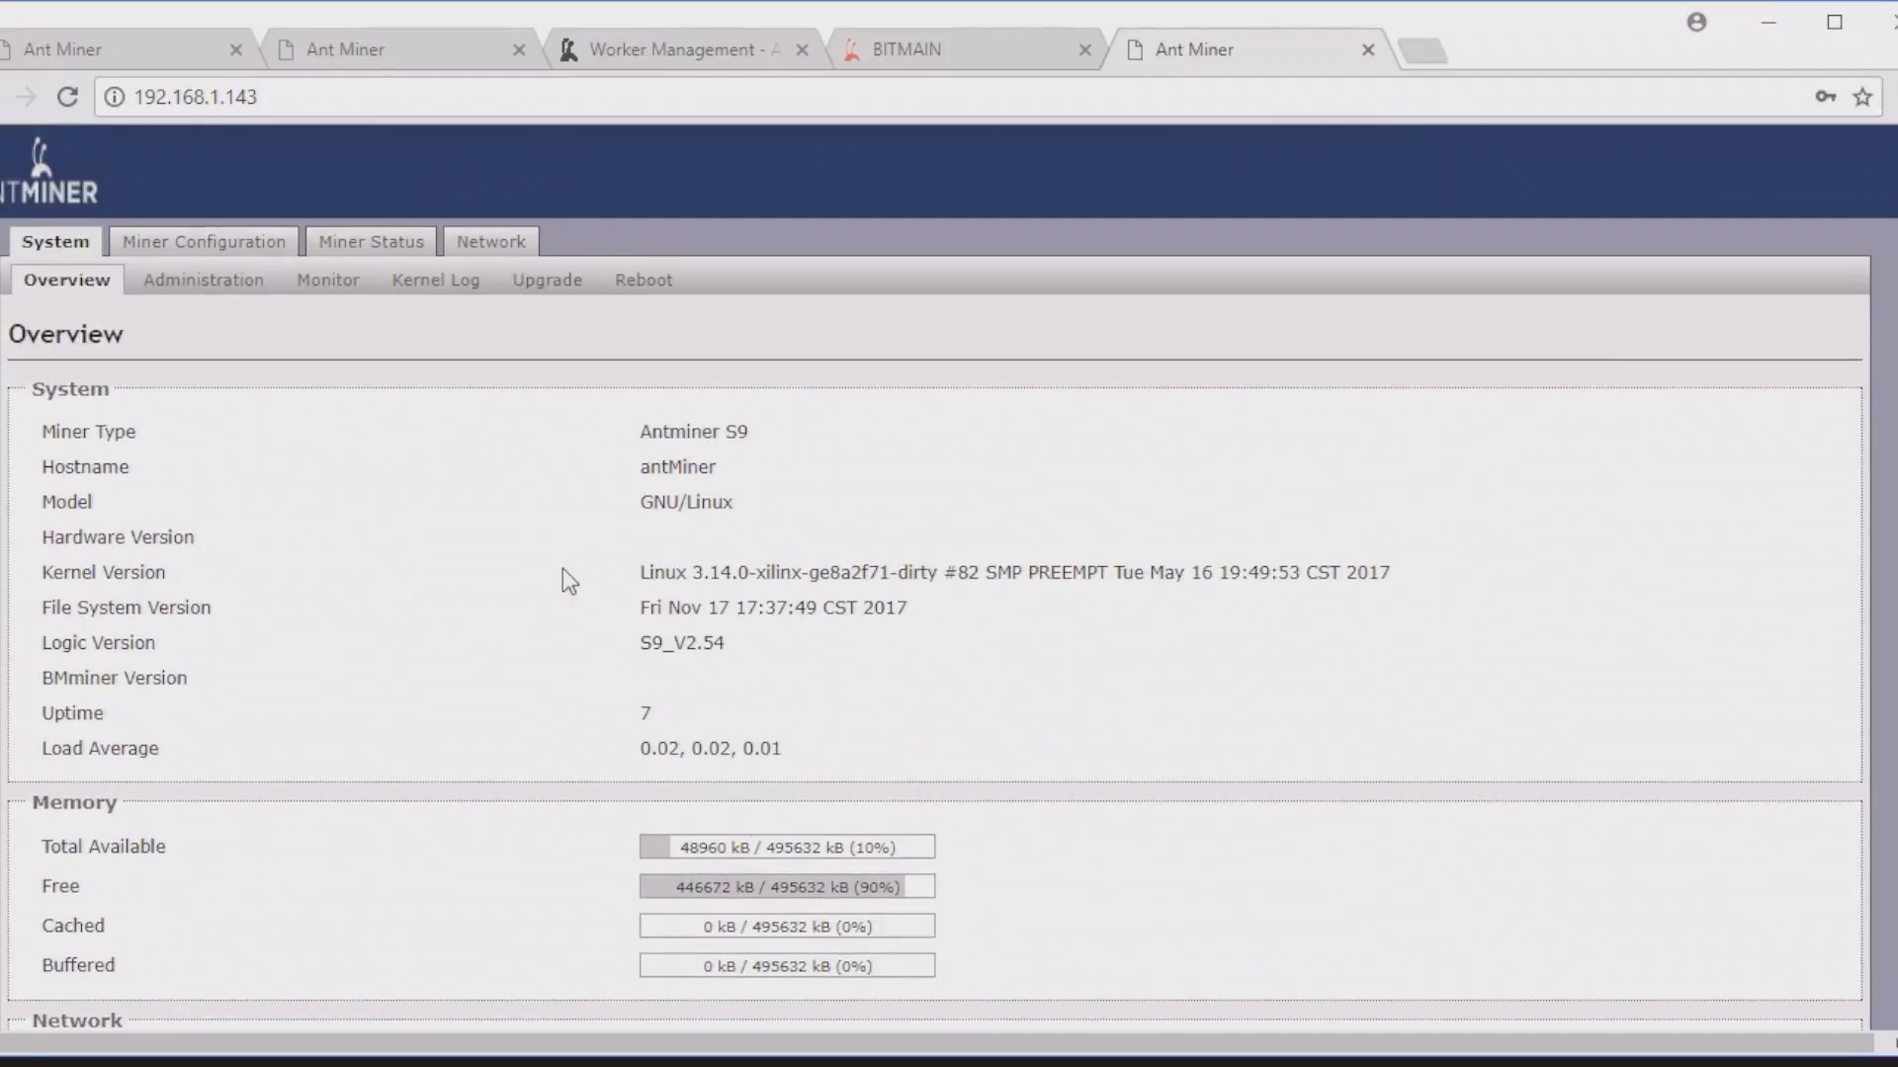
click(253, 242)
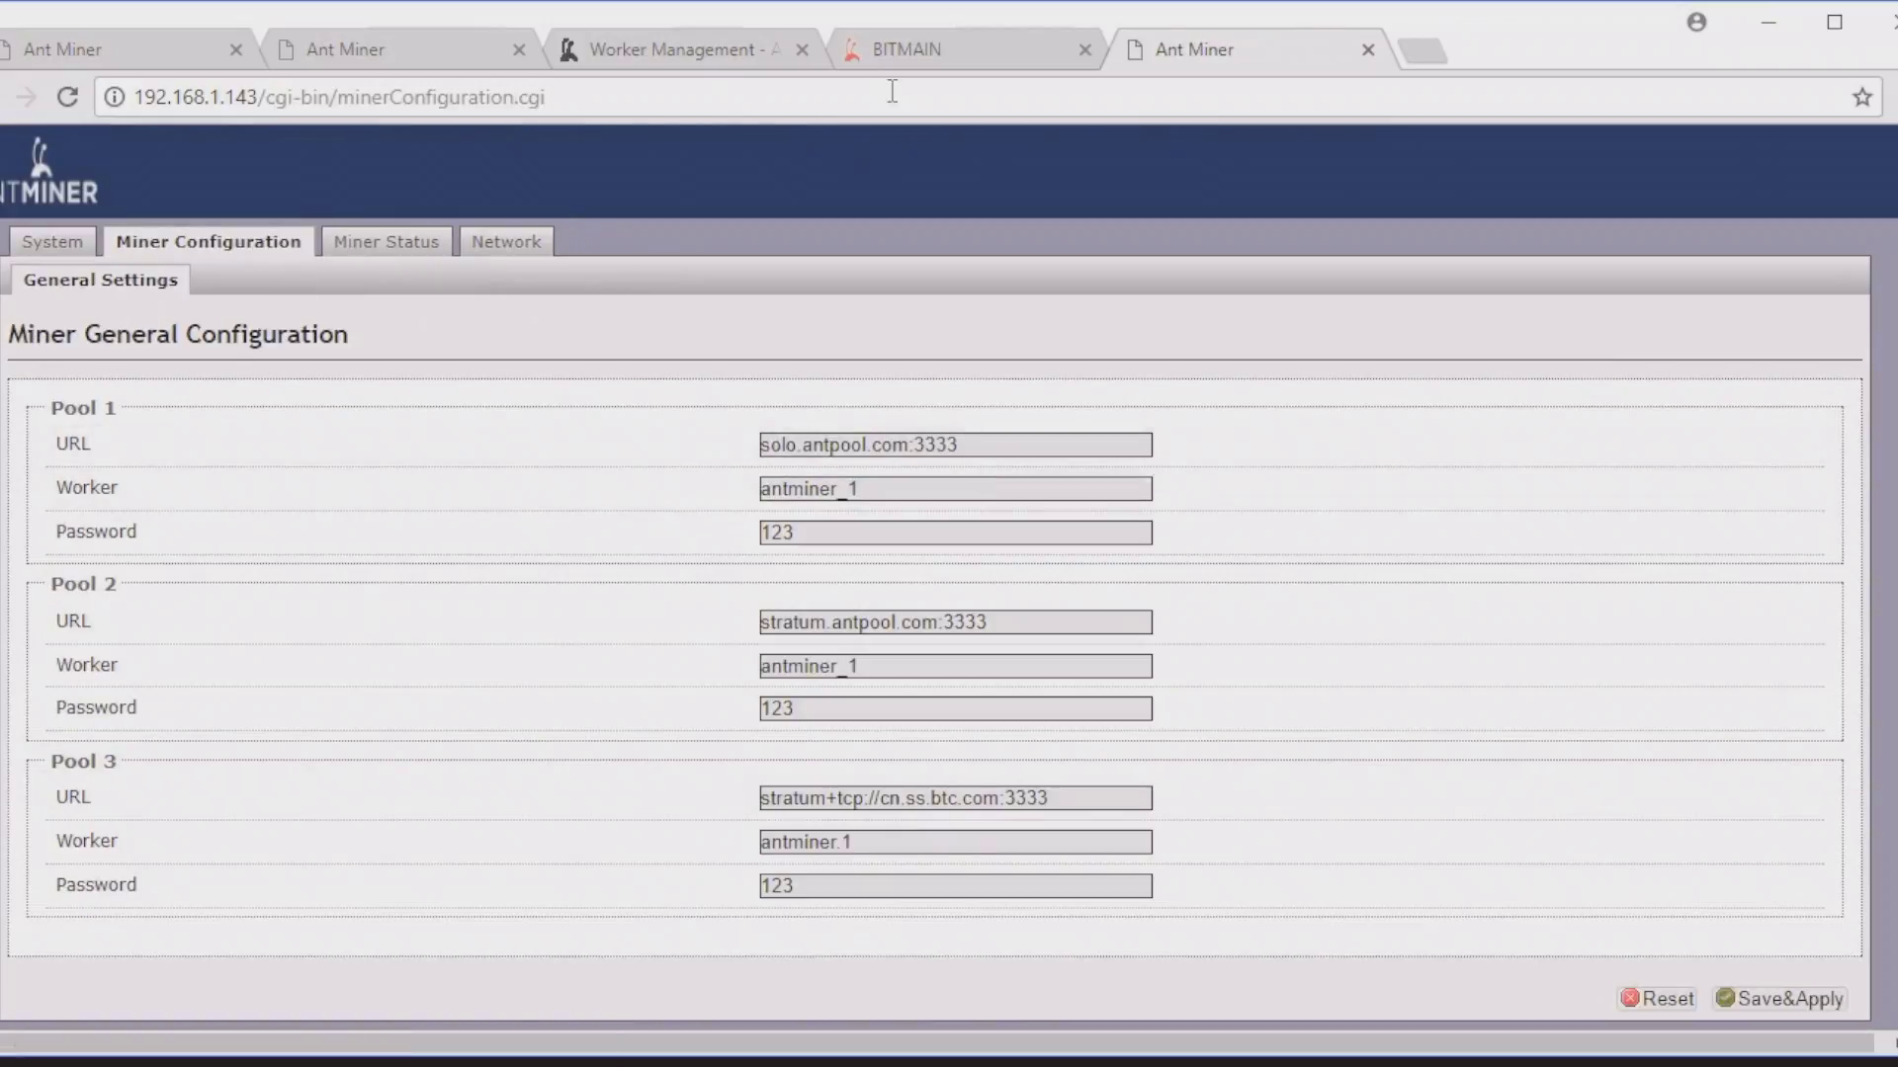
Step: On AntPool's Worker Management page, create a new worker named 4
click(887, 54)
key(ctrl+Page_Up)
scroll(1191, 514, up, 3)
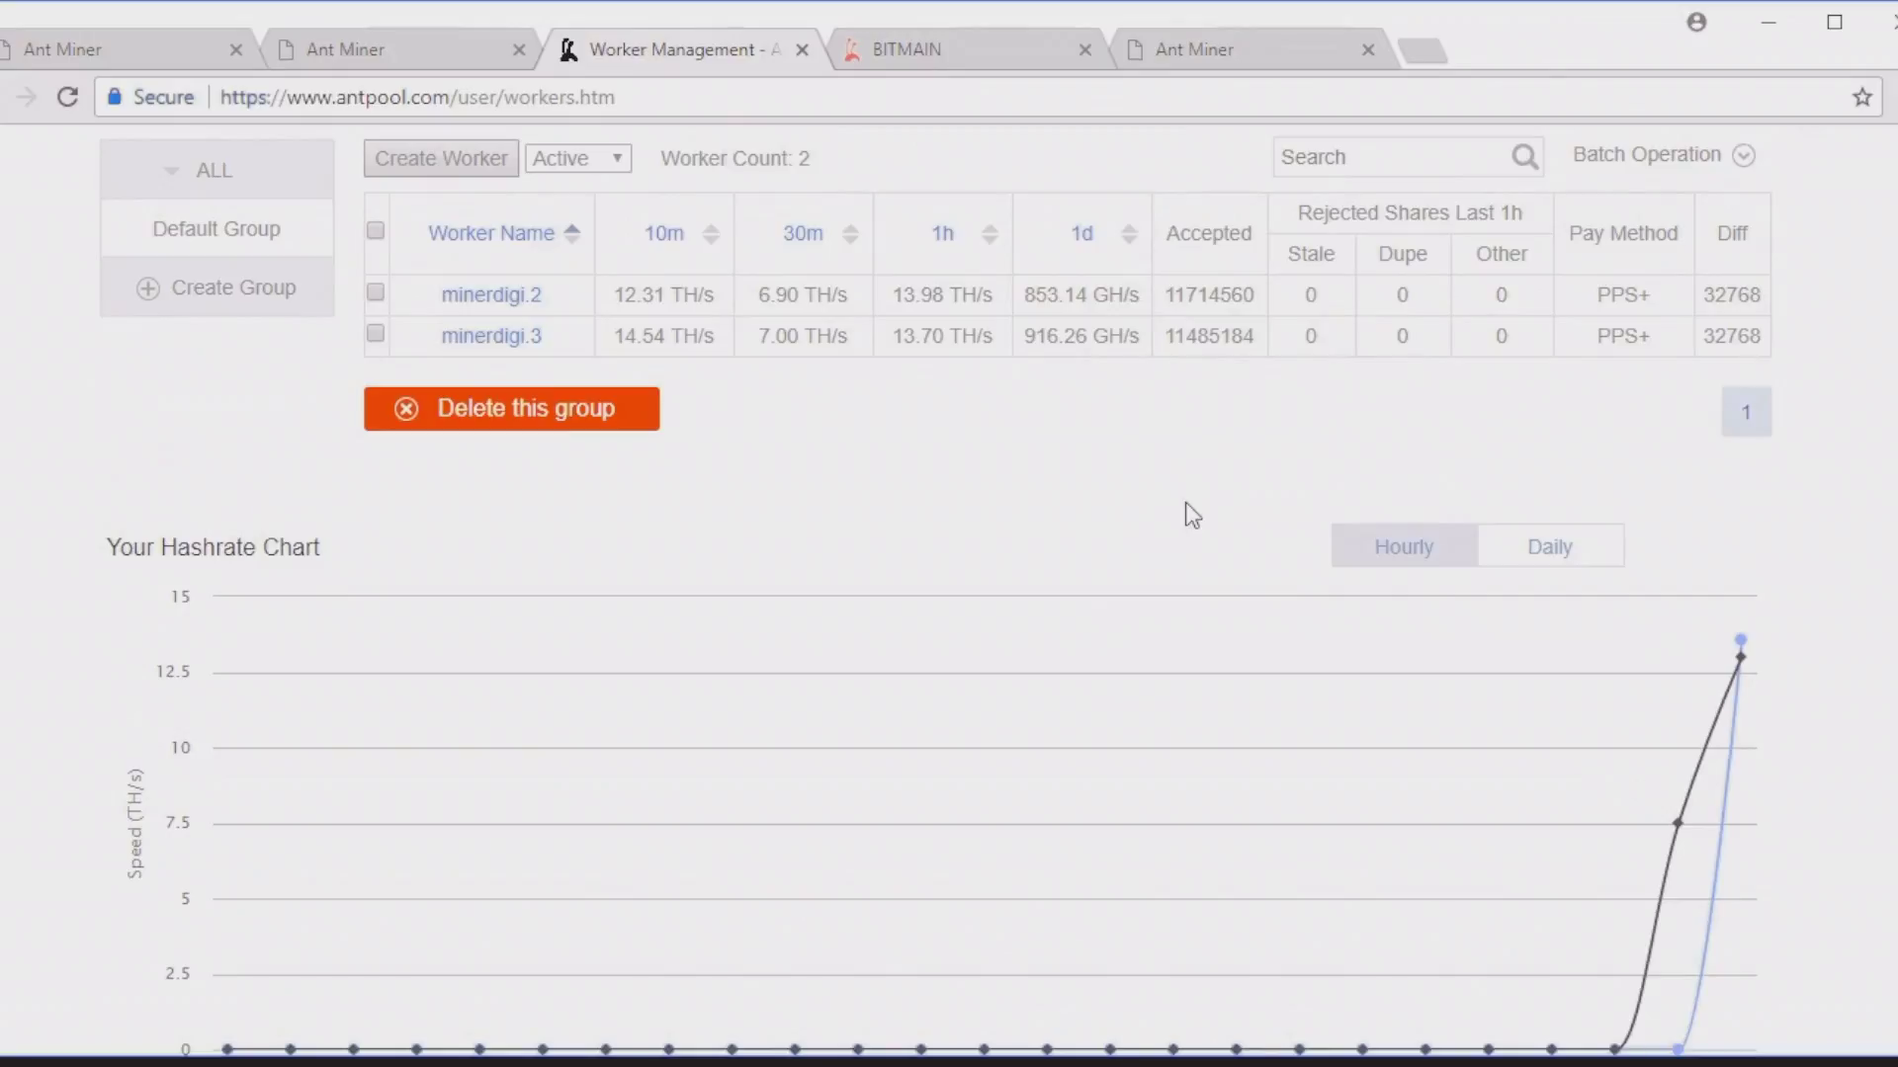
click(440, 164)
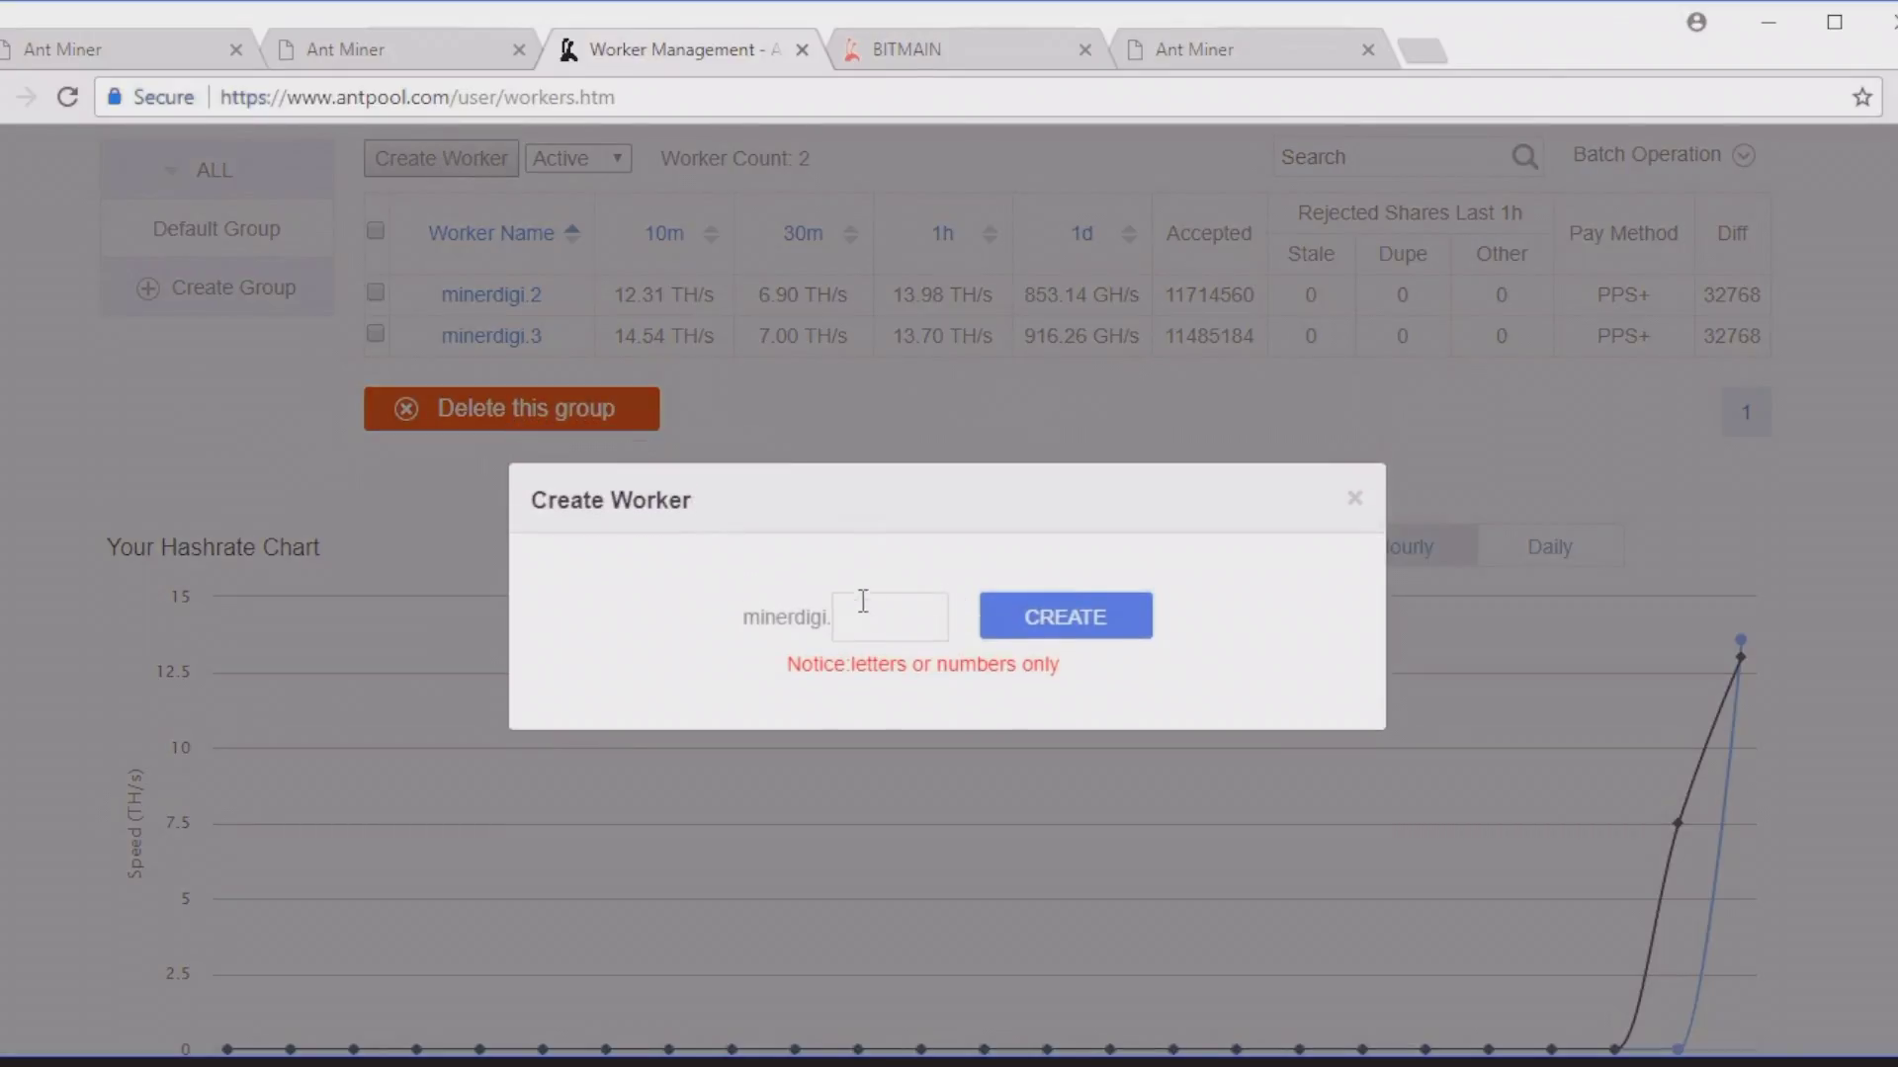
click(864, 603)
text(4)
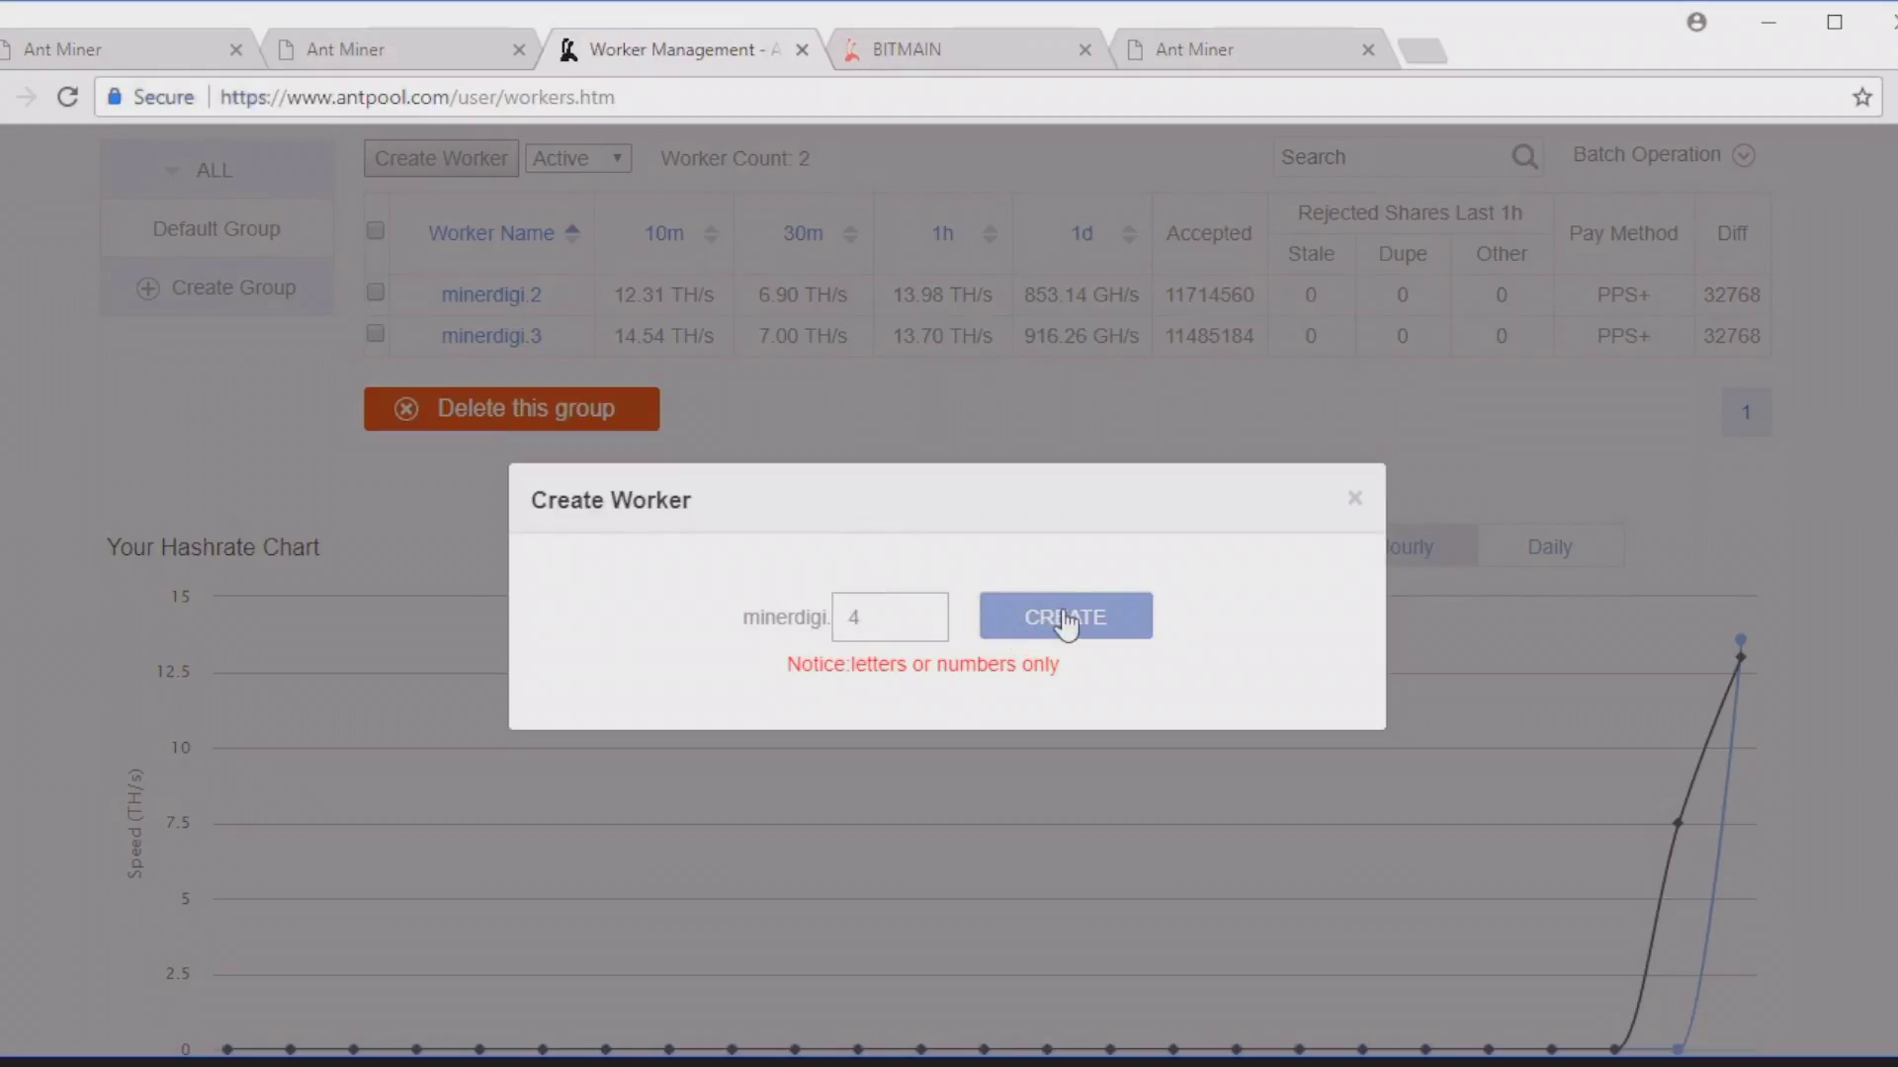
click(1064, 621)
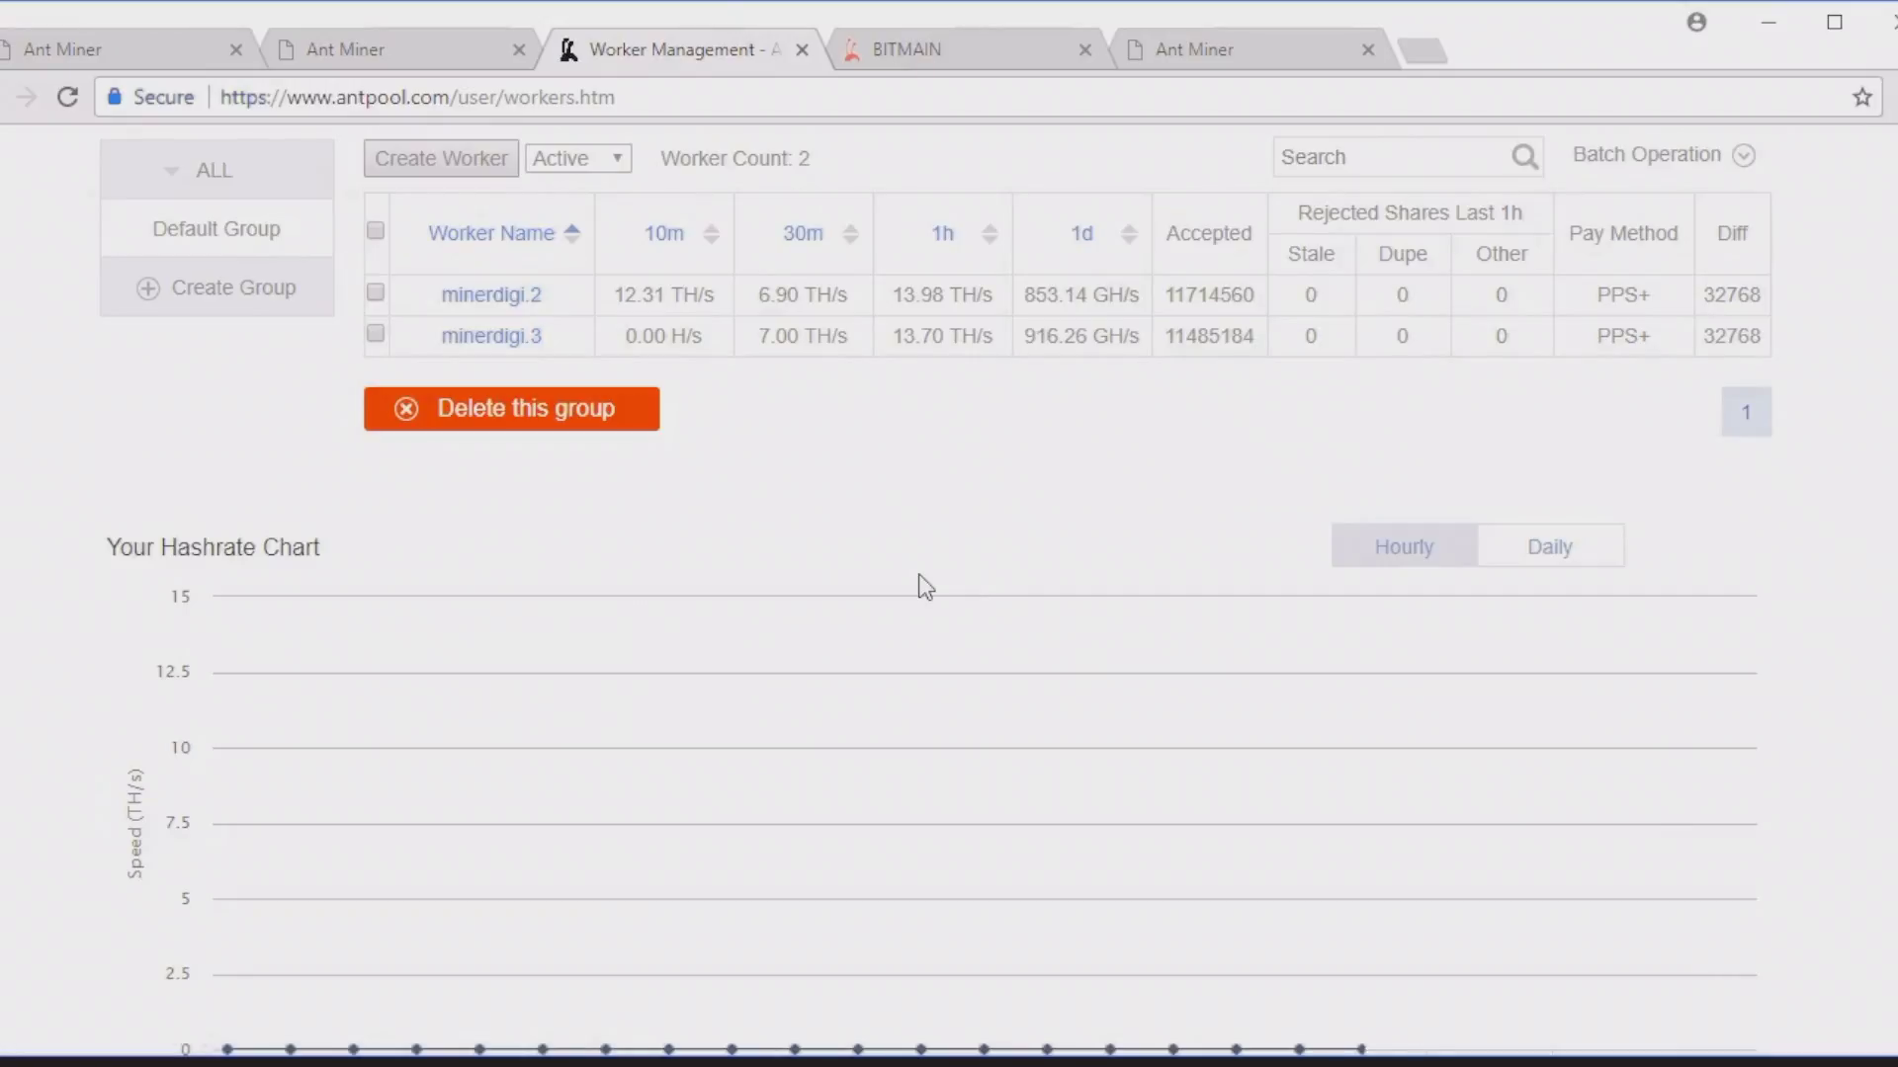
Step: Go to AntPool's home page and scroll down to the Bitcoin Cash stratum server list
scroll(899, 553, up, 2)
scroll(891, 525, up, 1)
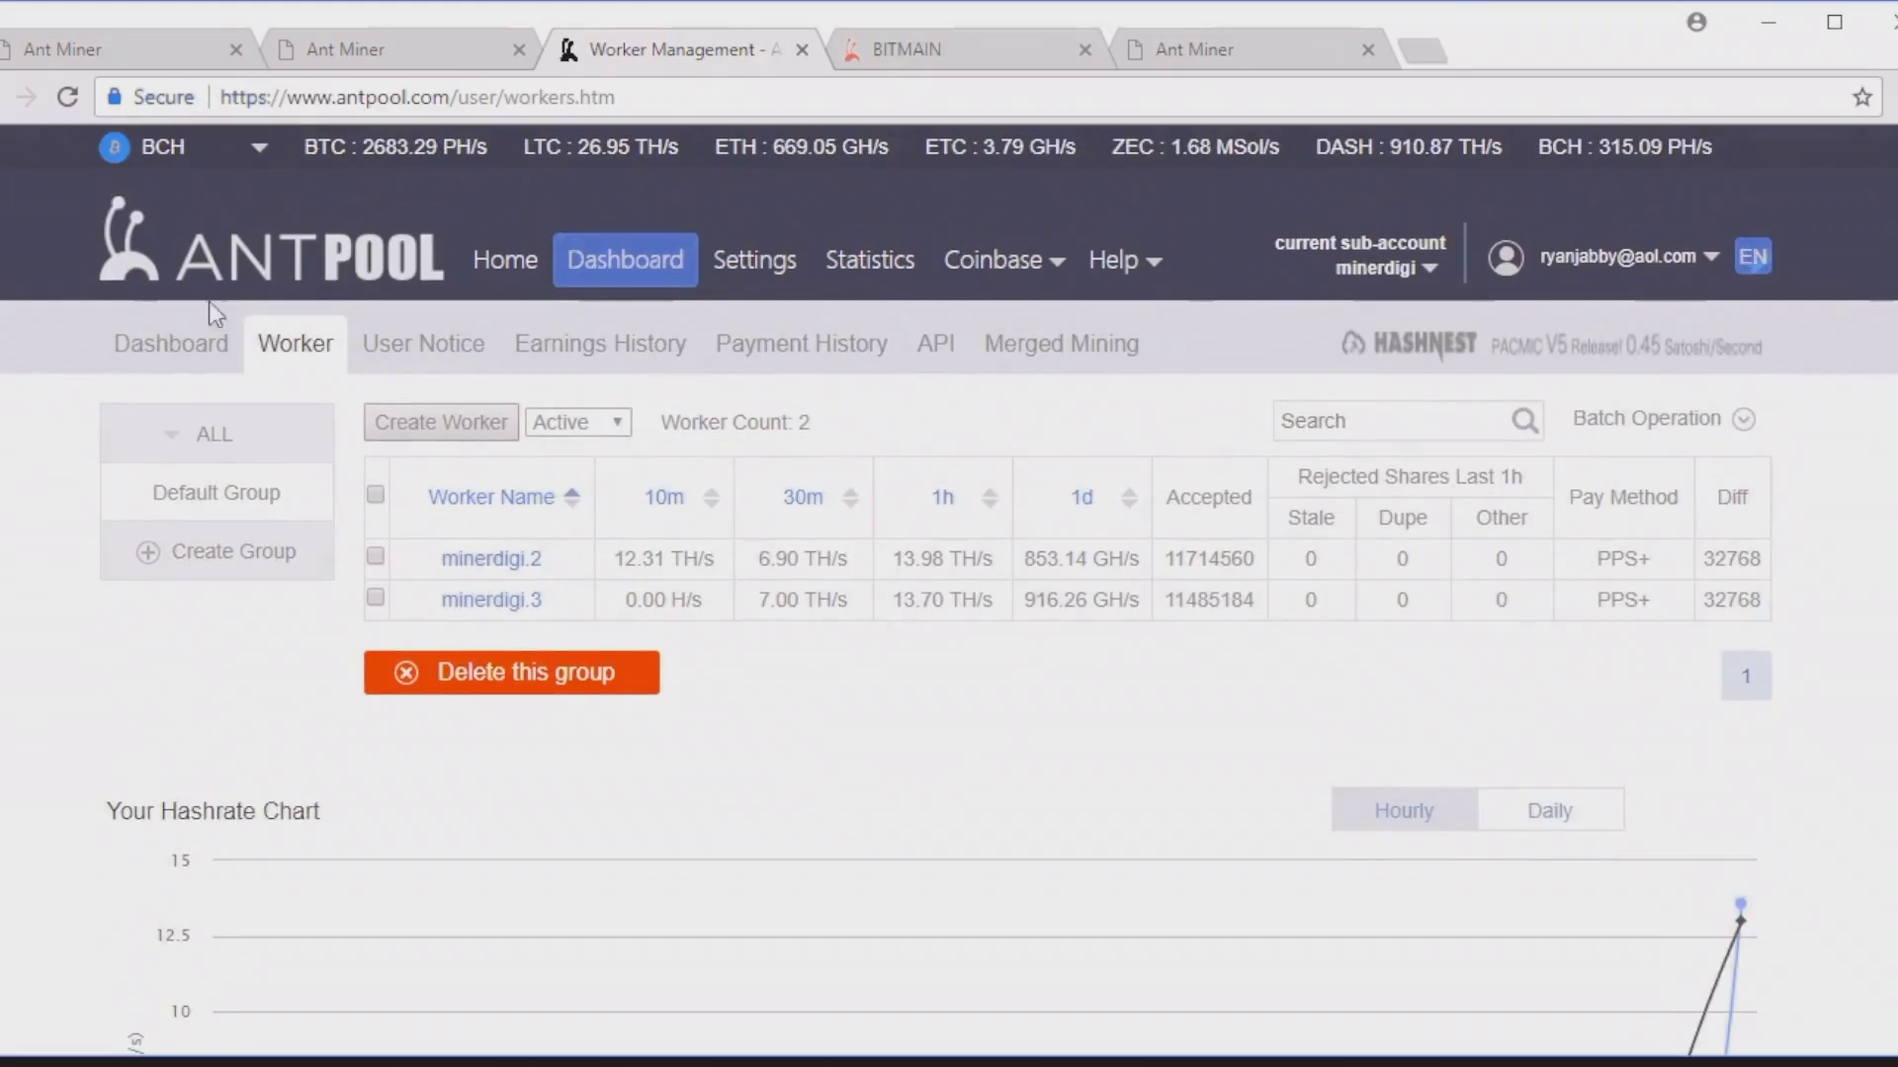
click(527, 238)
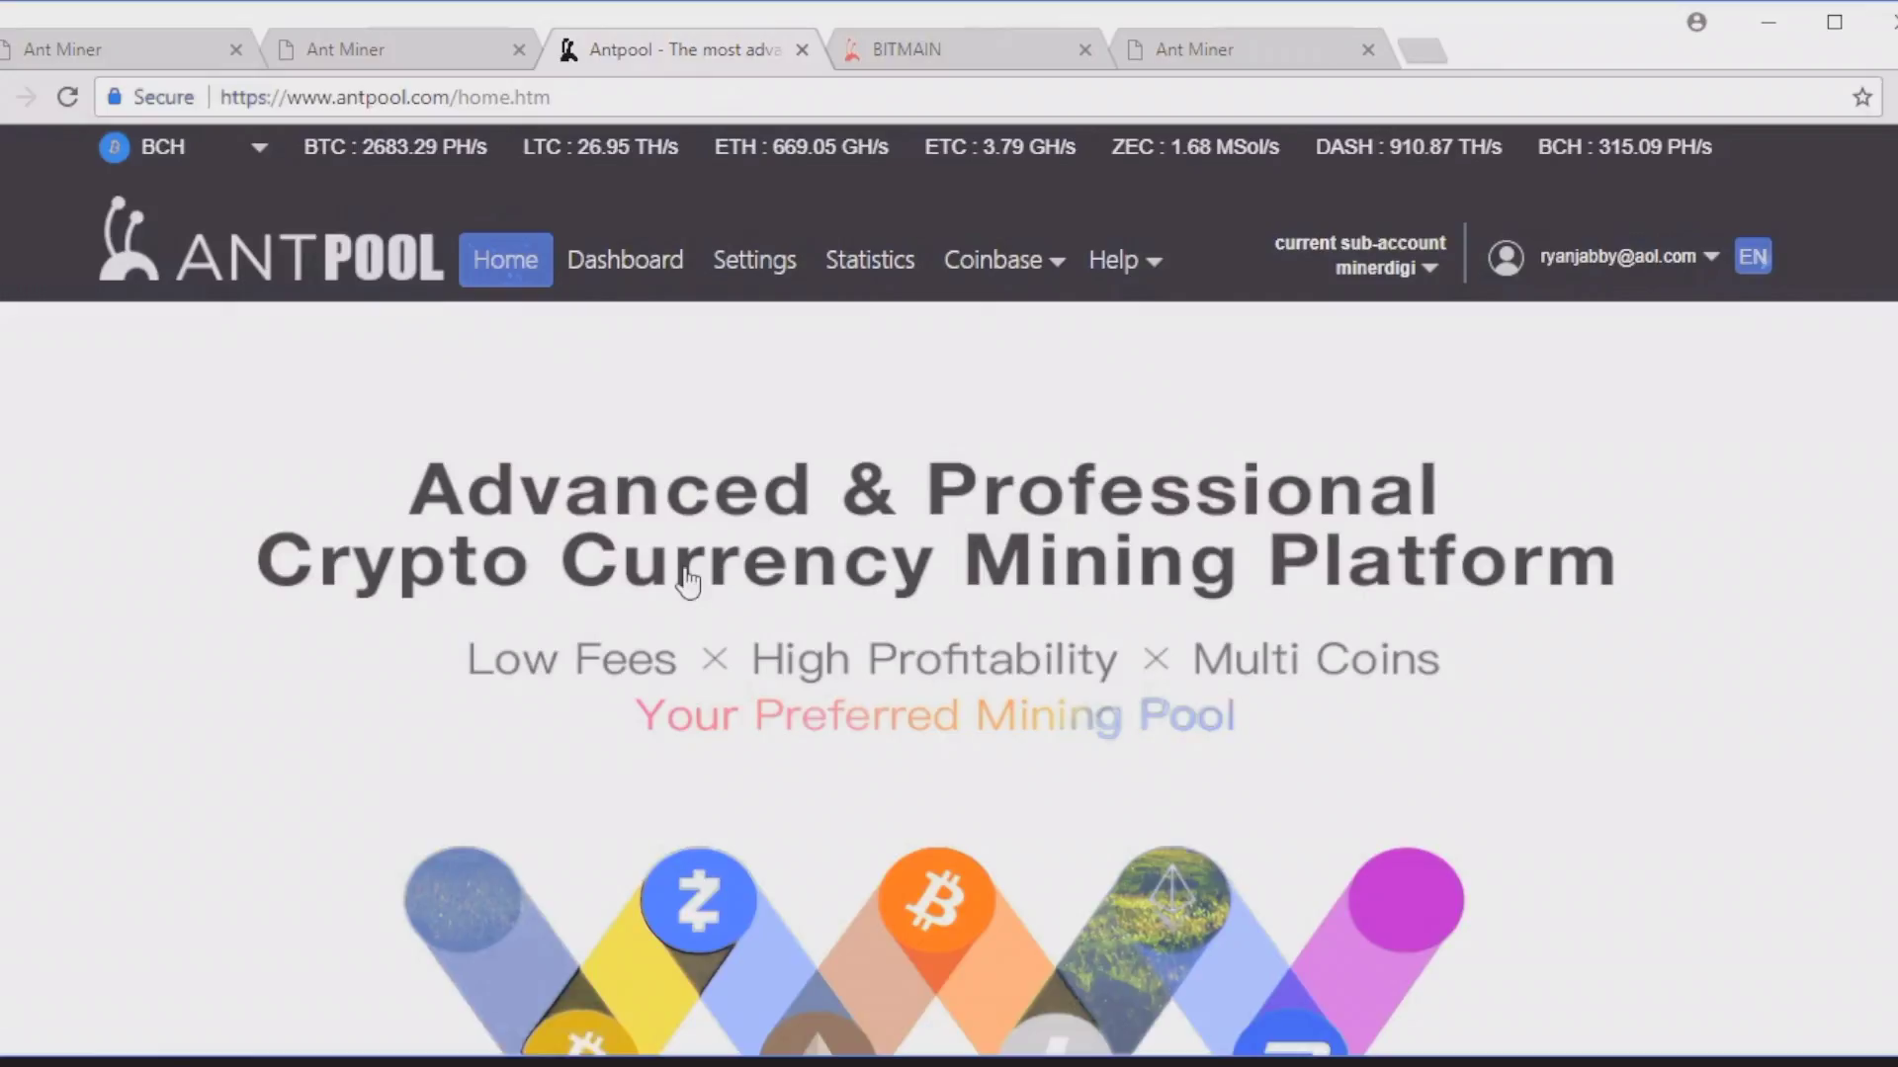
scroll(895, 354, down, 10)
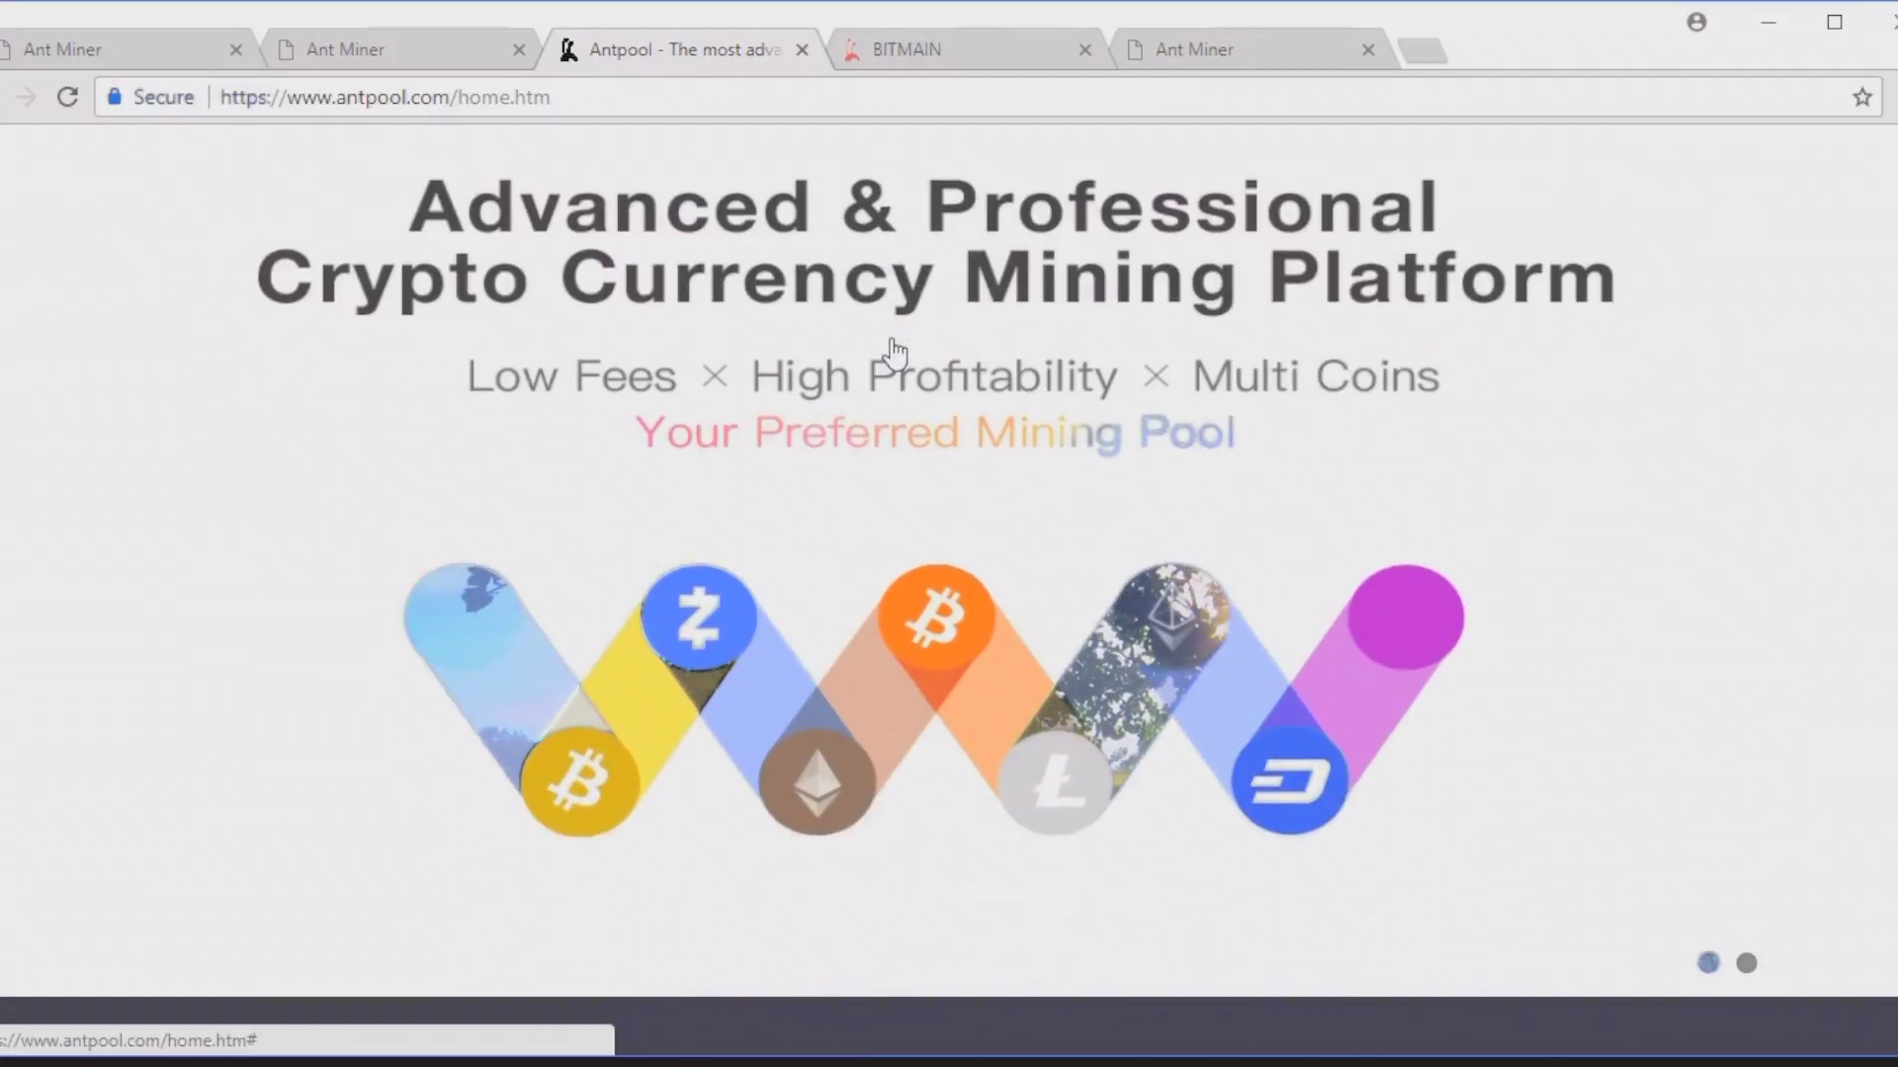
scroll(896, 351, down, 3)
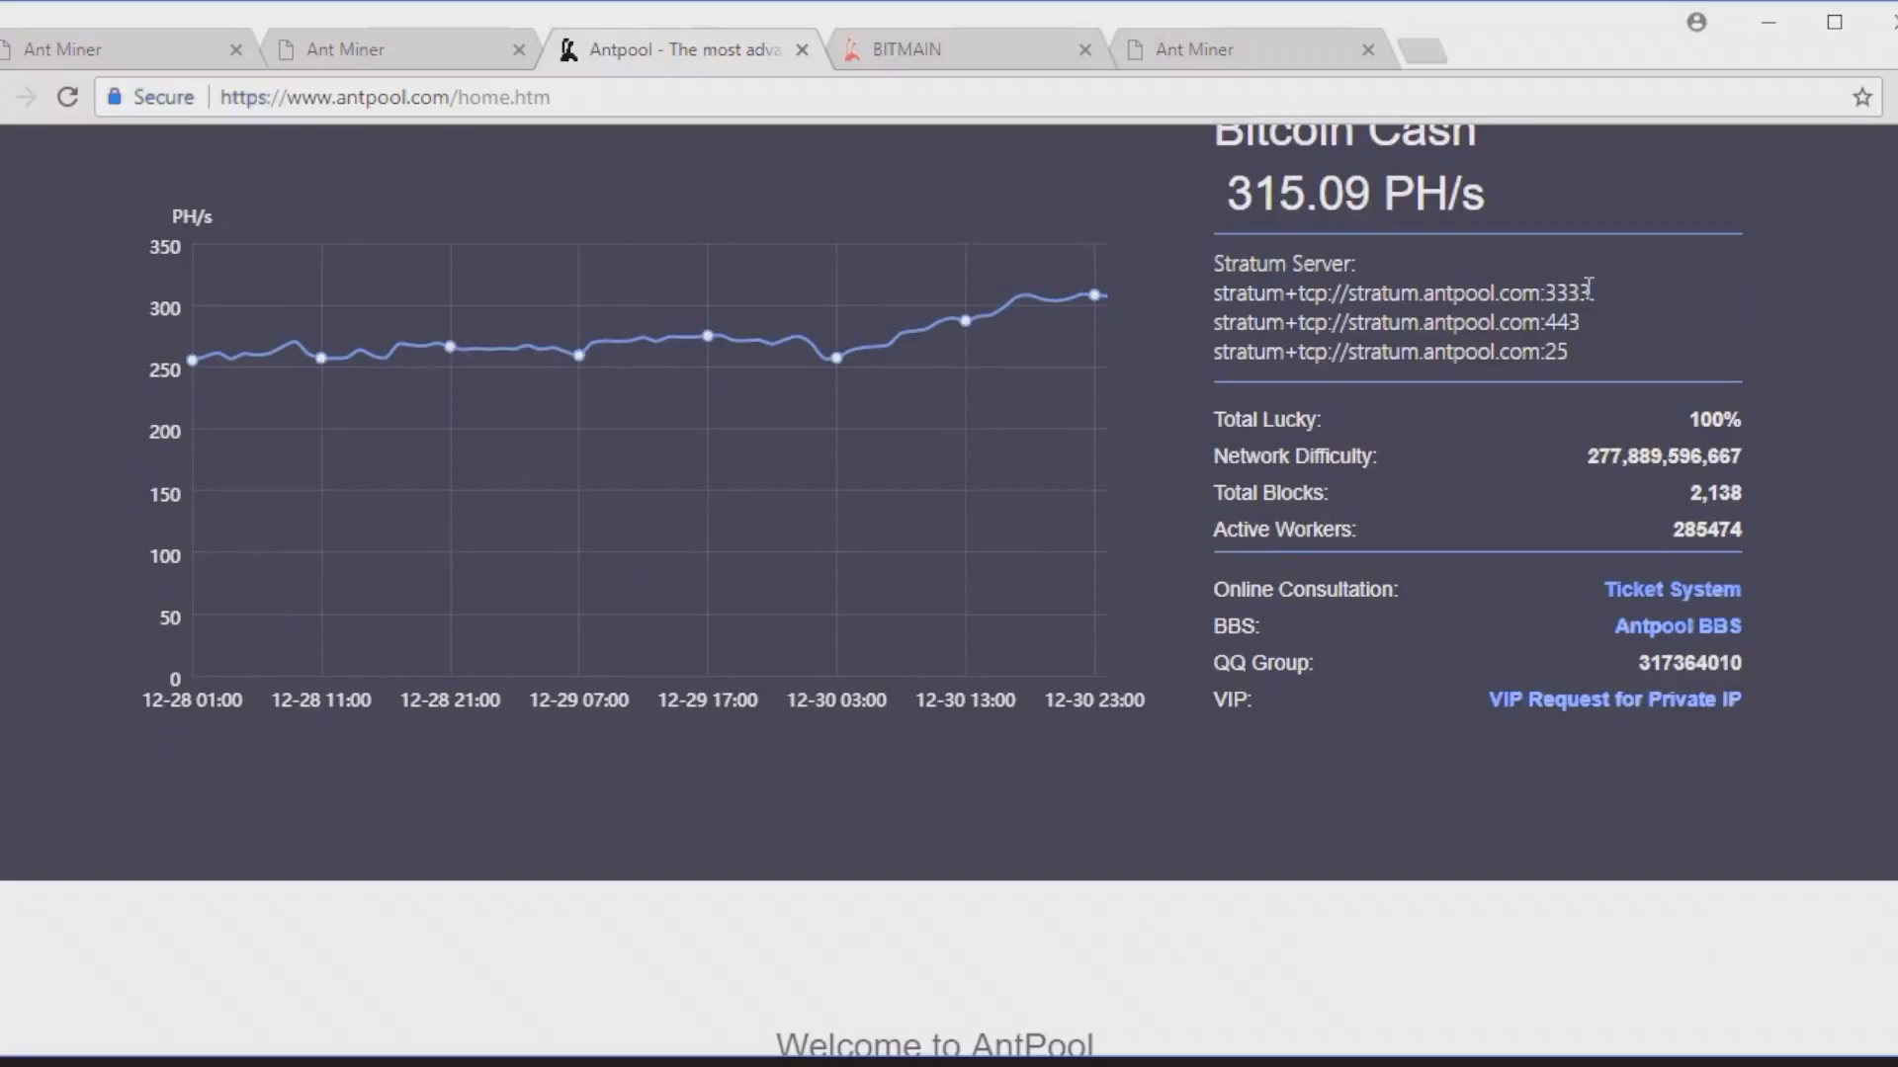
Step: Copy stratum+tcp://stratum.antpool.com:3333 and switch back to the Ant Miner configuration tab
drag(1588, 288, 1226, 299)
key(ctrl+c)
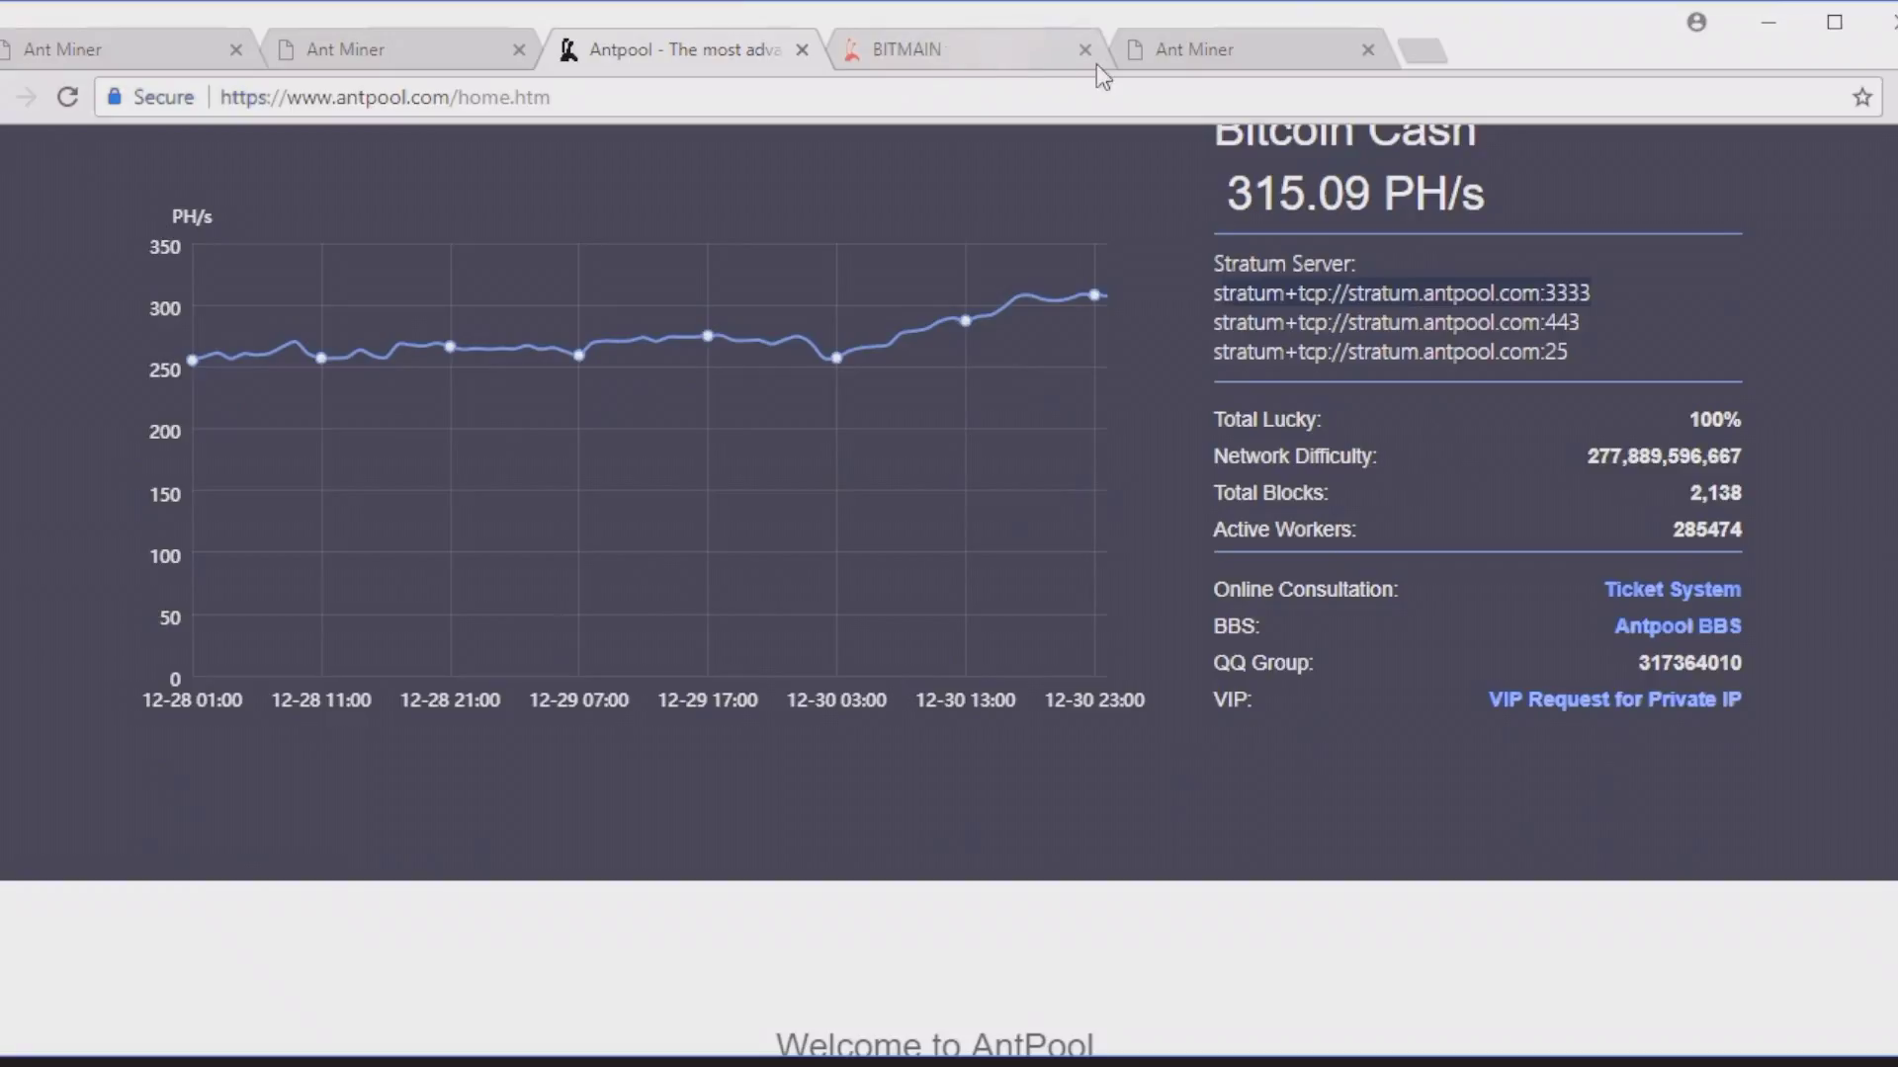
click(1186, 47)
Step: Paste stratum+tcp://stratum.antpool.com:3333 over the Pool 1, Pool 2 and Pool 3 URLs
click(870, 445)
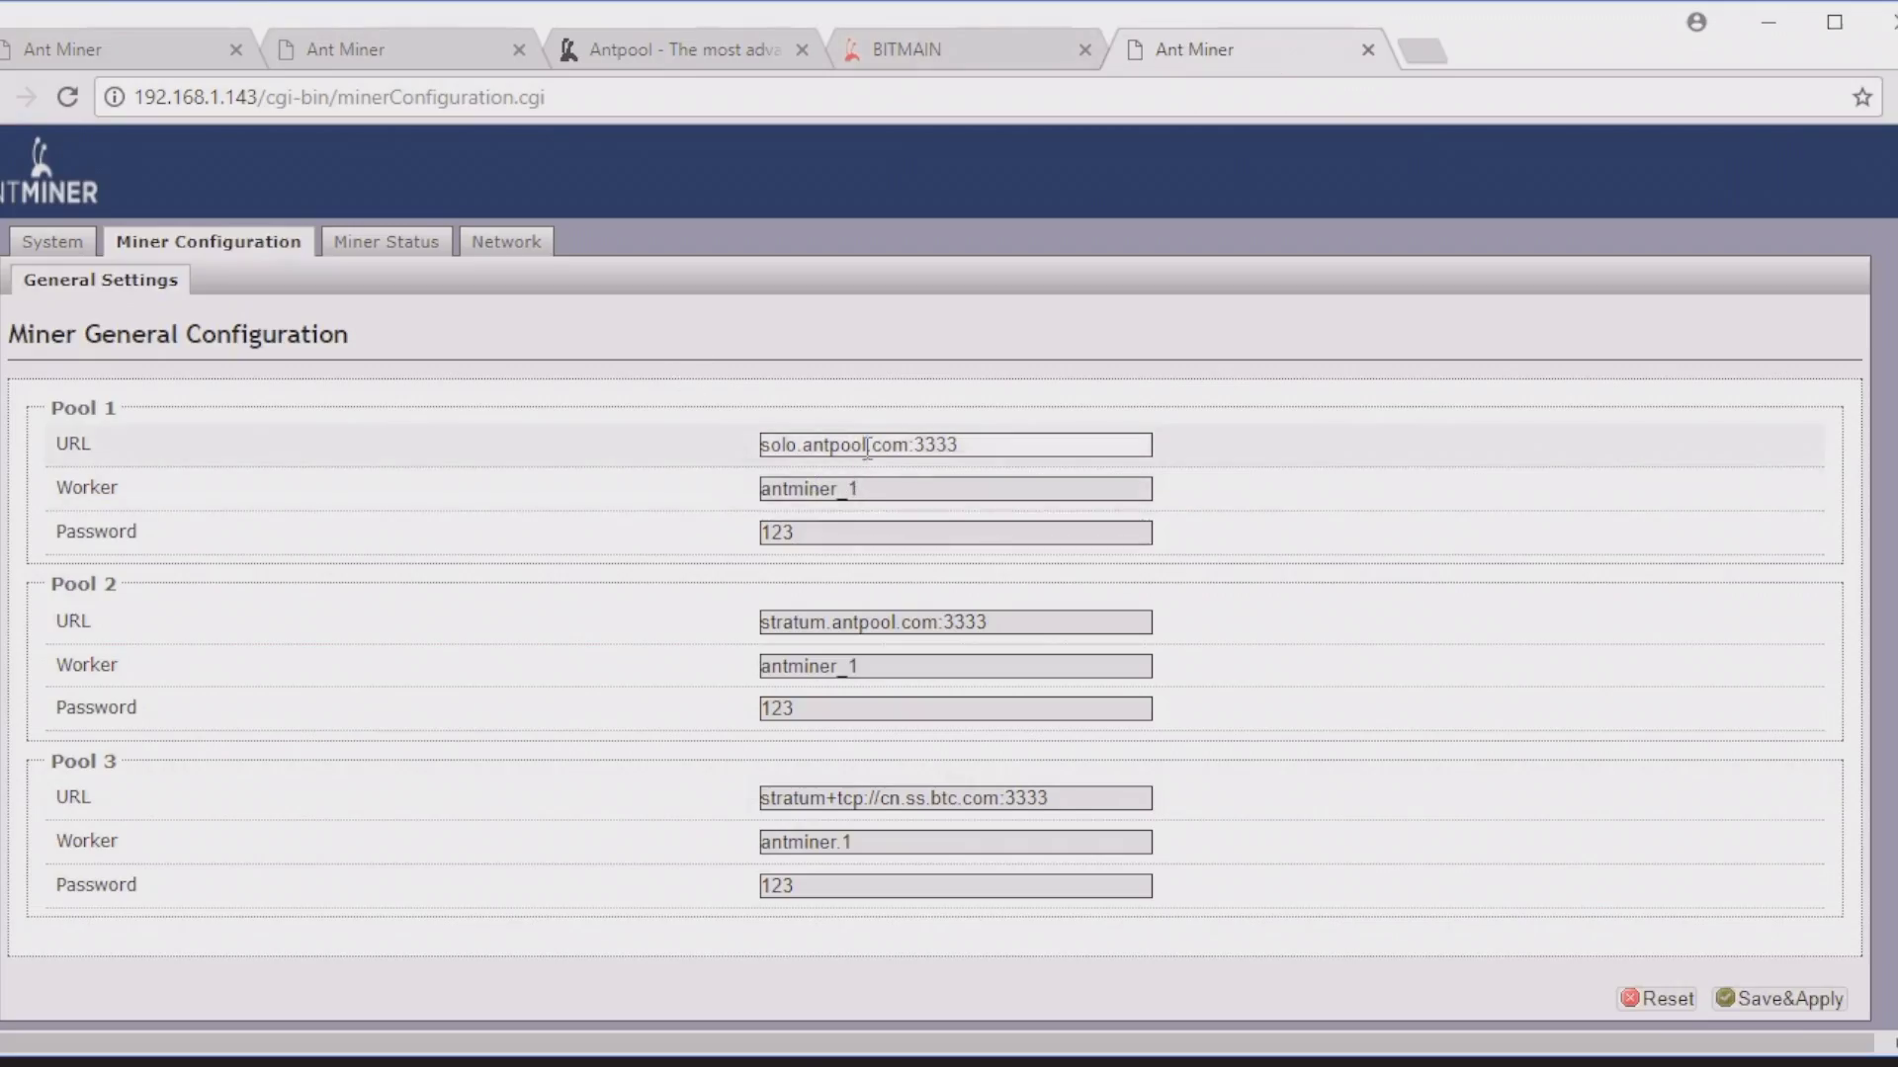
key(ctrl+a)
key(ctrl+v)
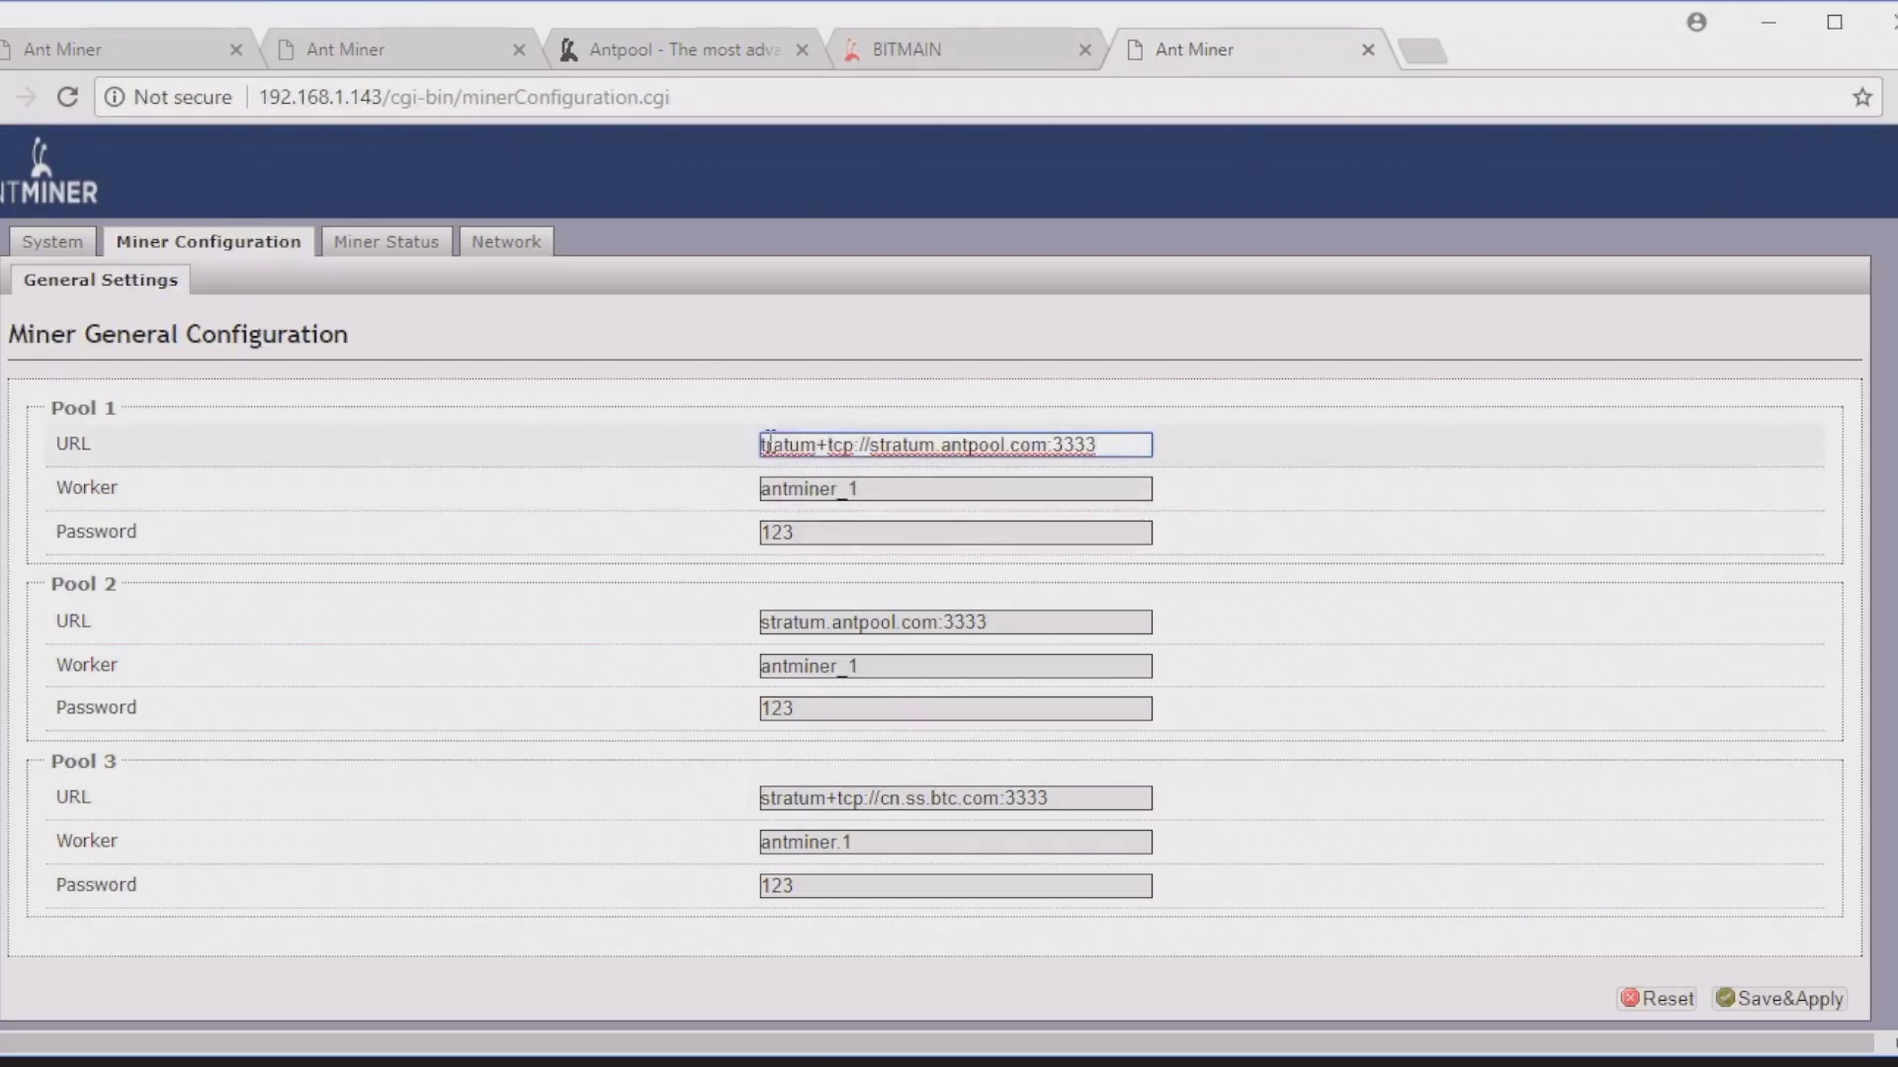
key(Home)
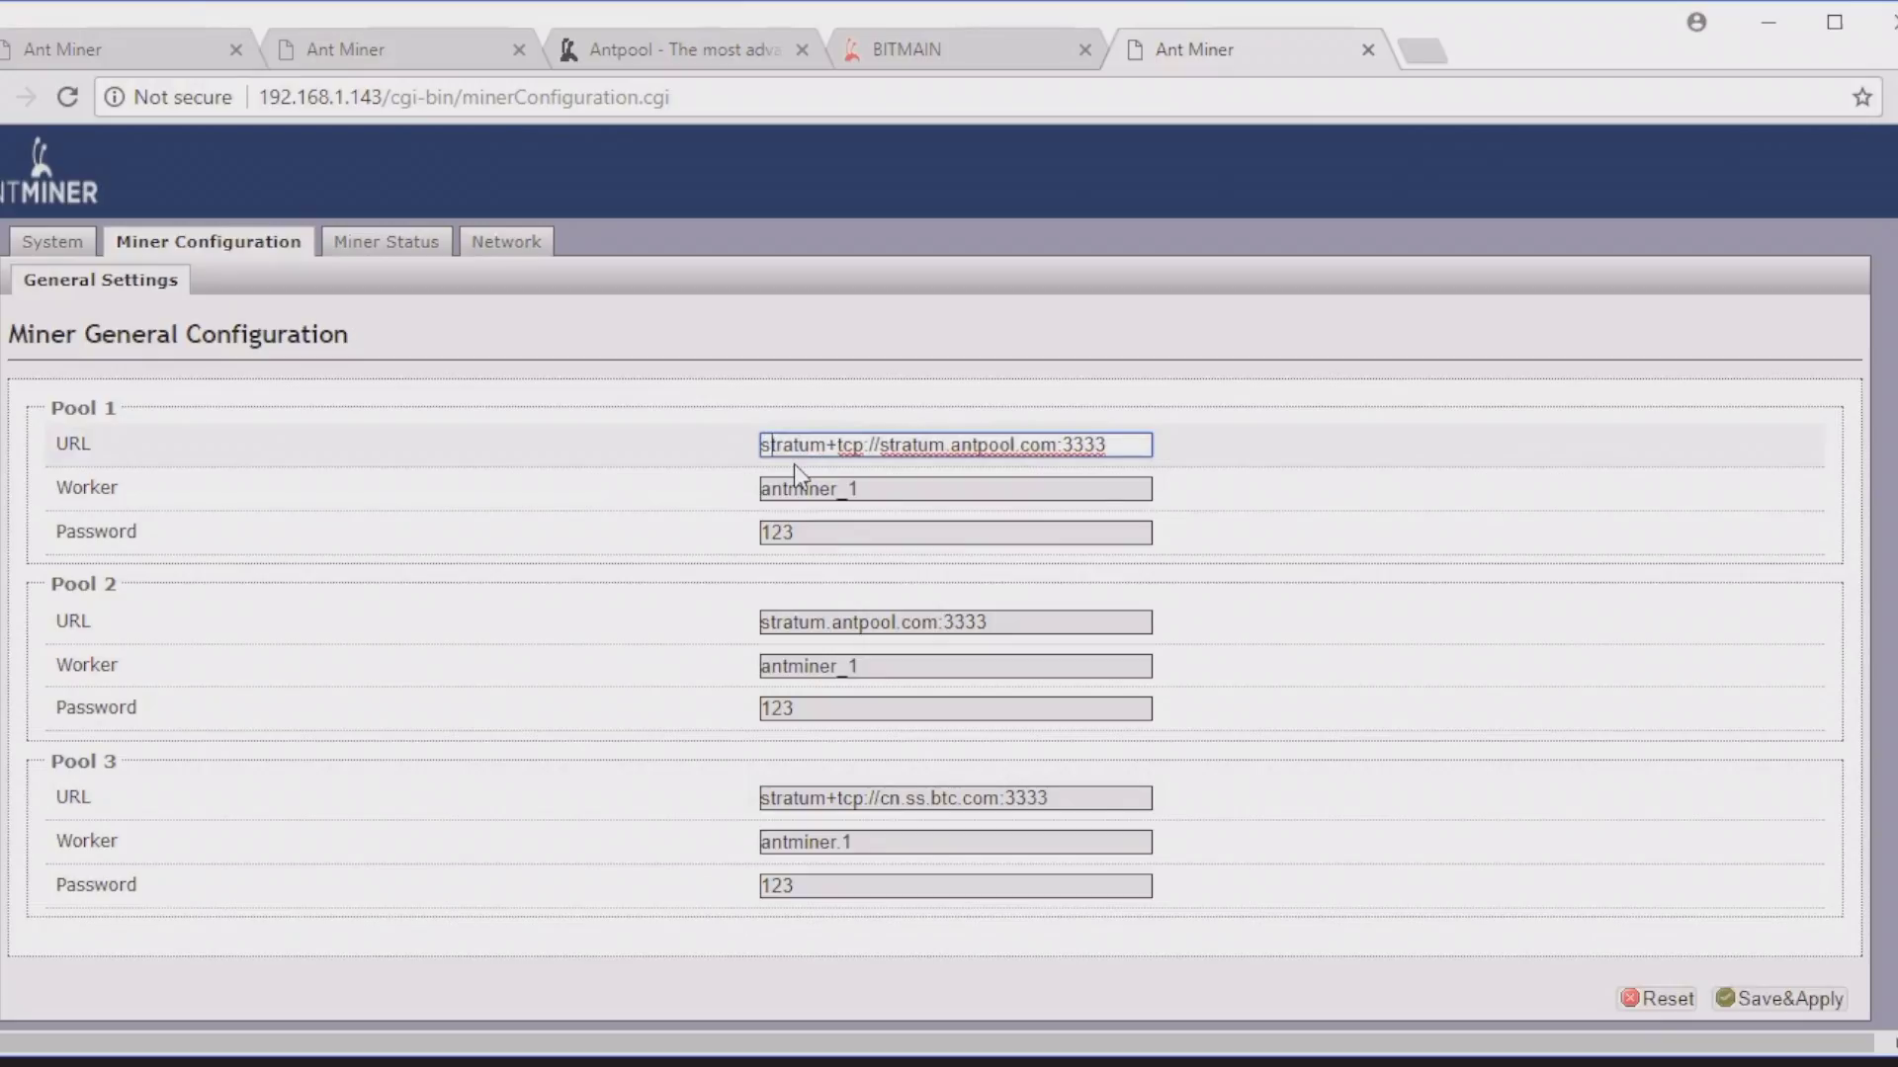
key(ctrl+a)
key(ctrl+c)
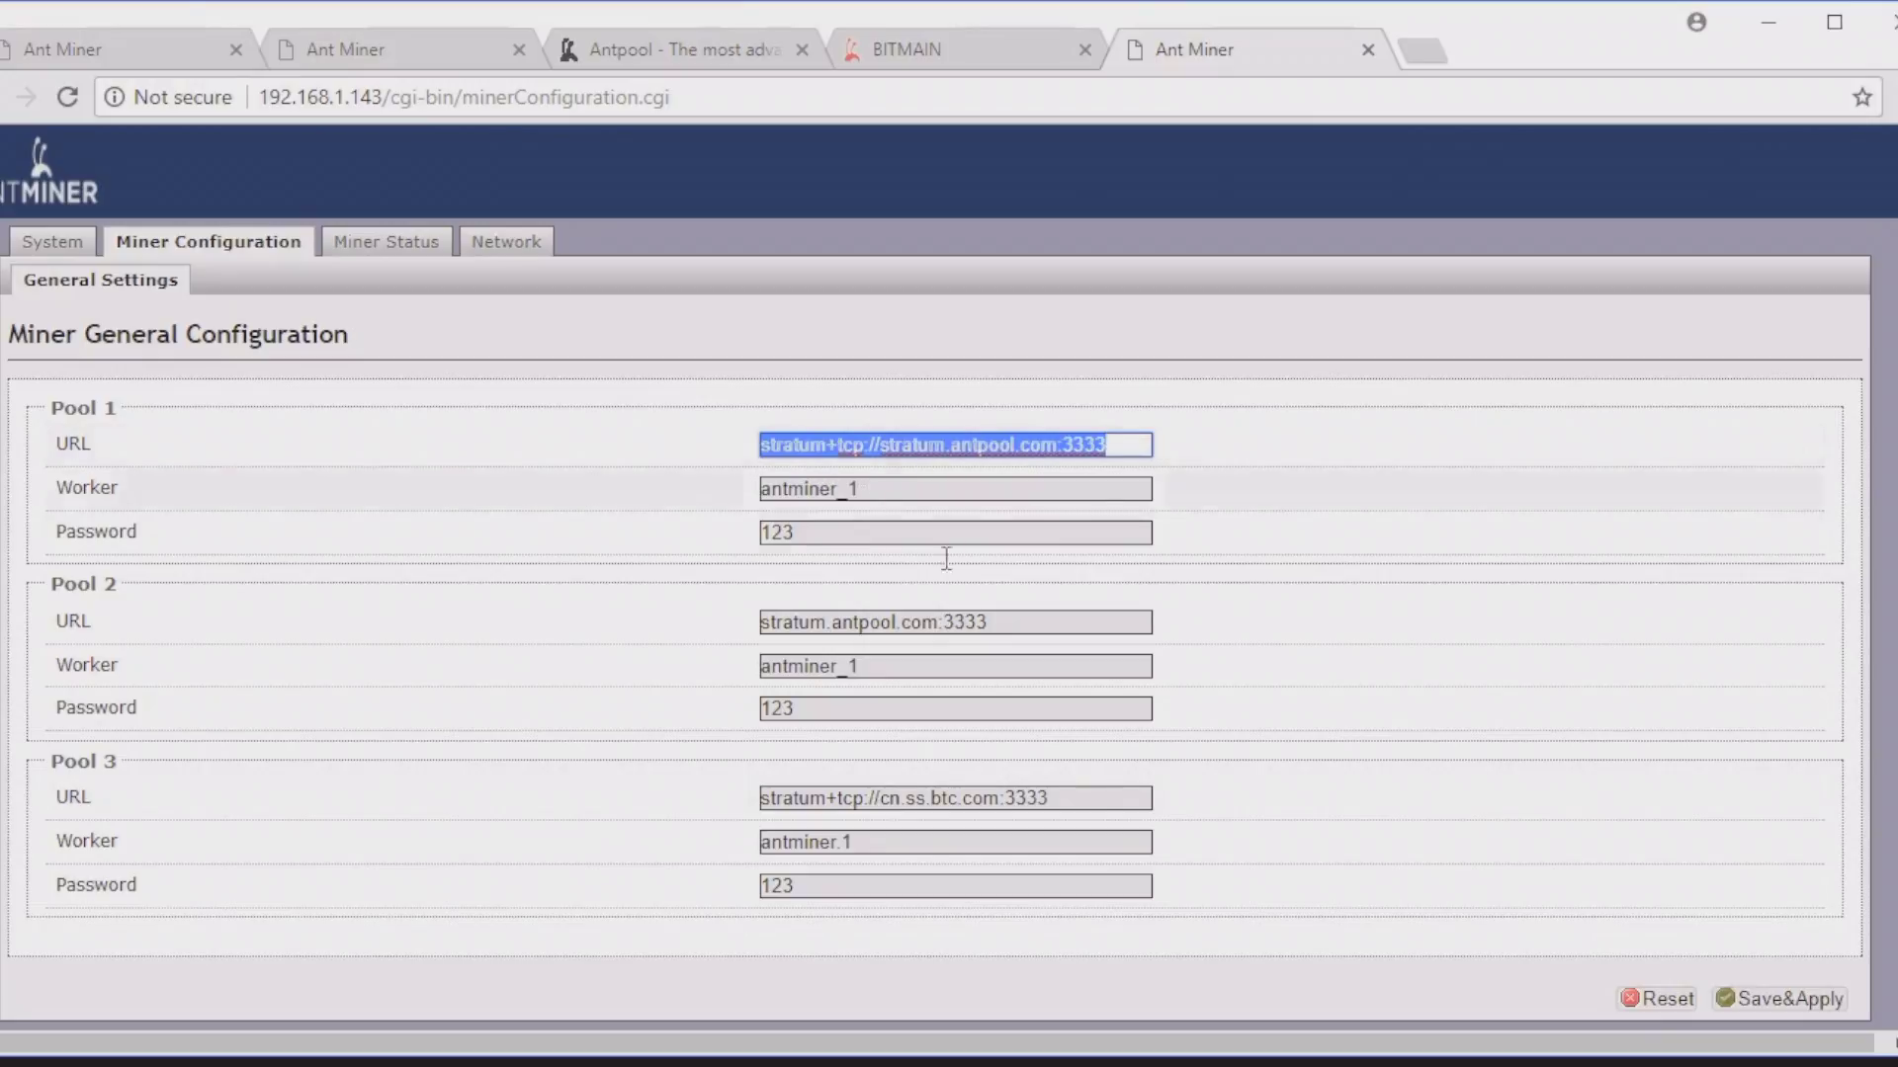
click(941, 622)
key(ctrl+a)
key(ctrl+v)
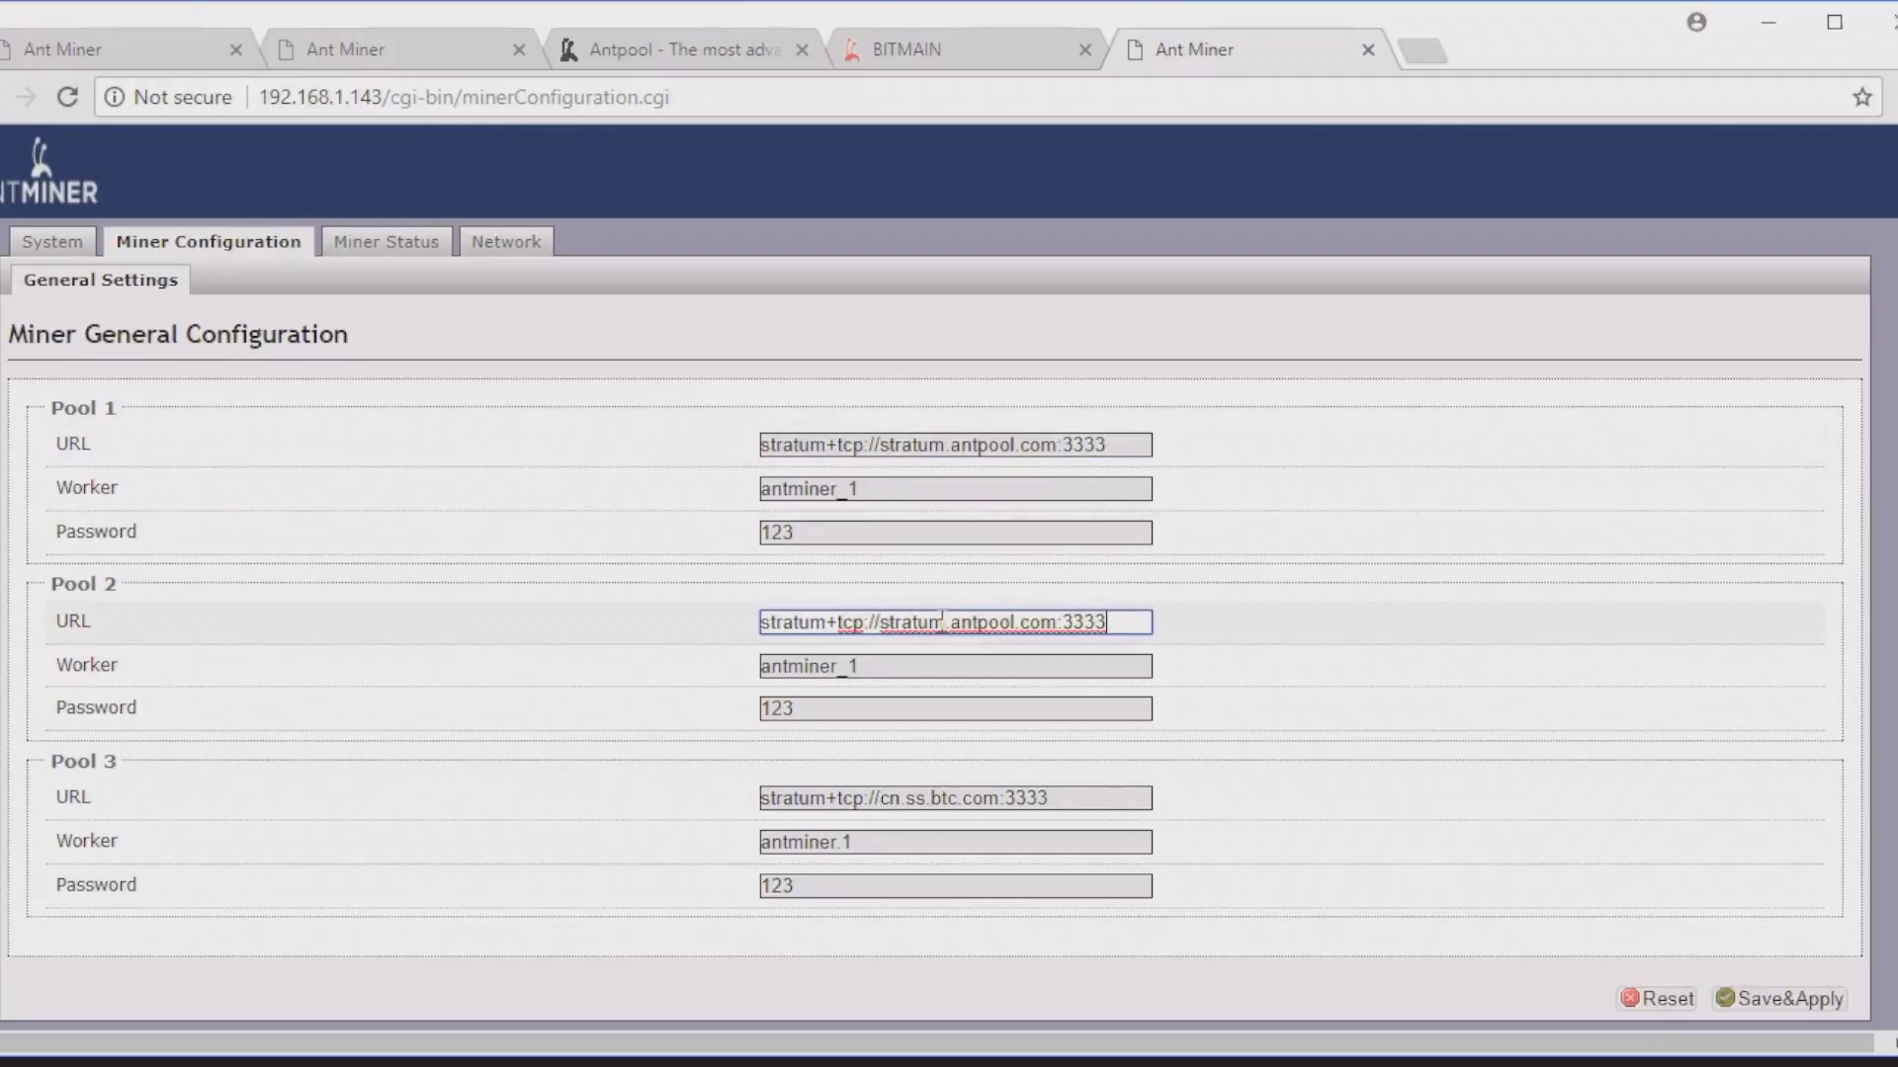
click(933, 798)
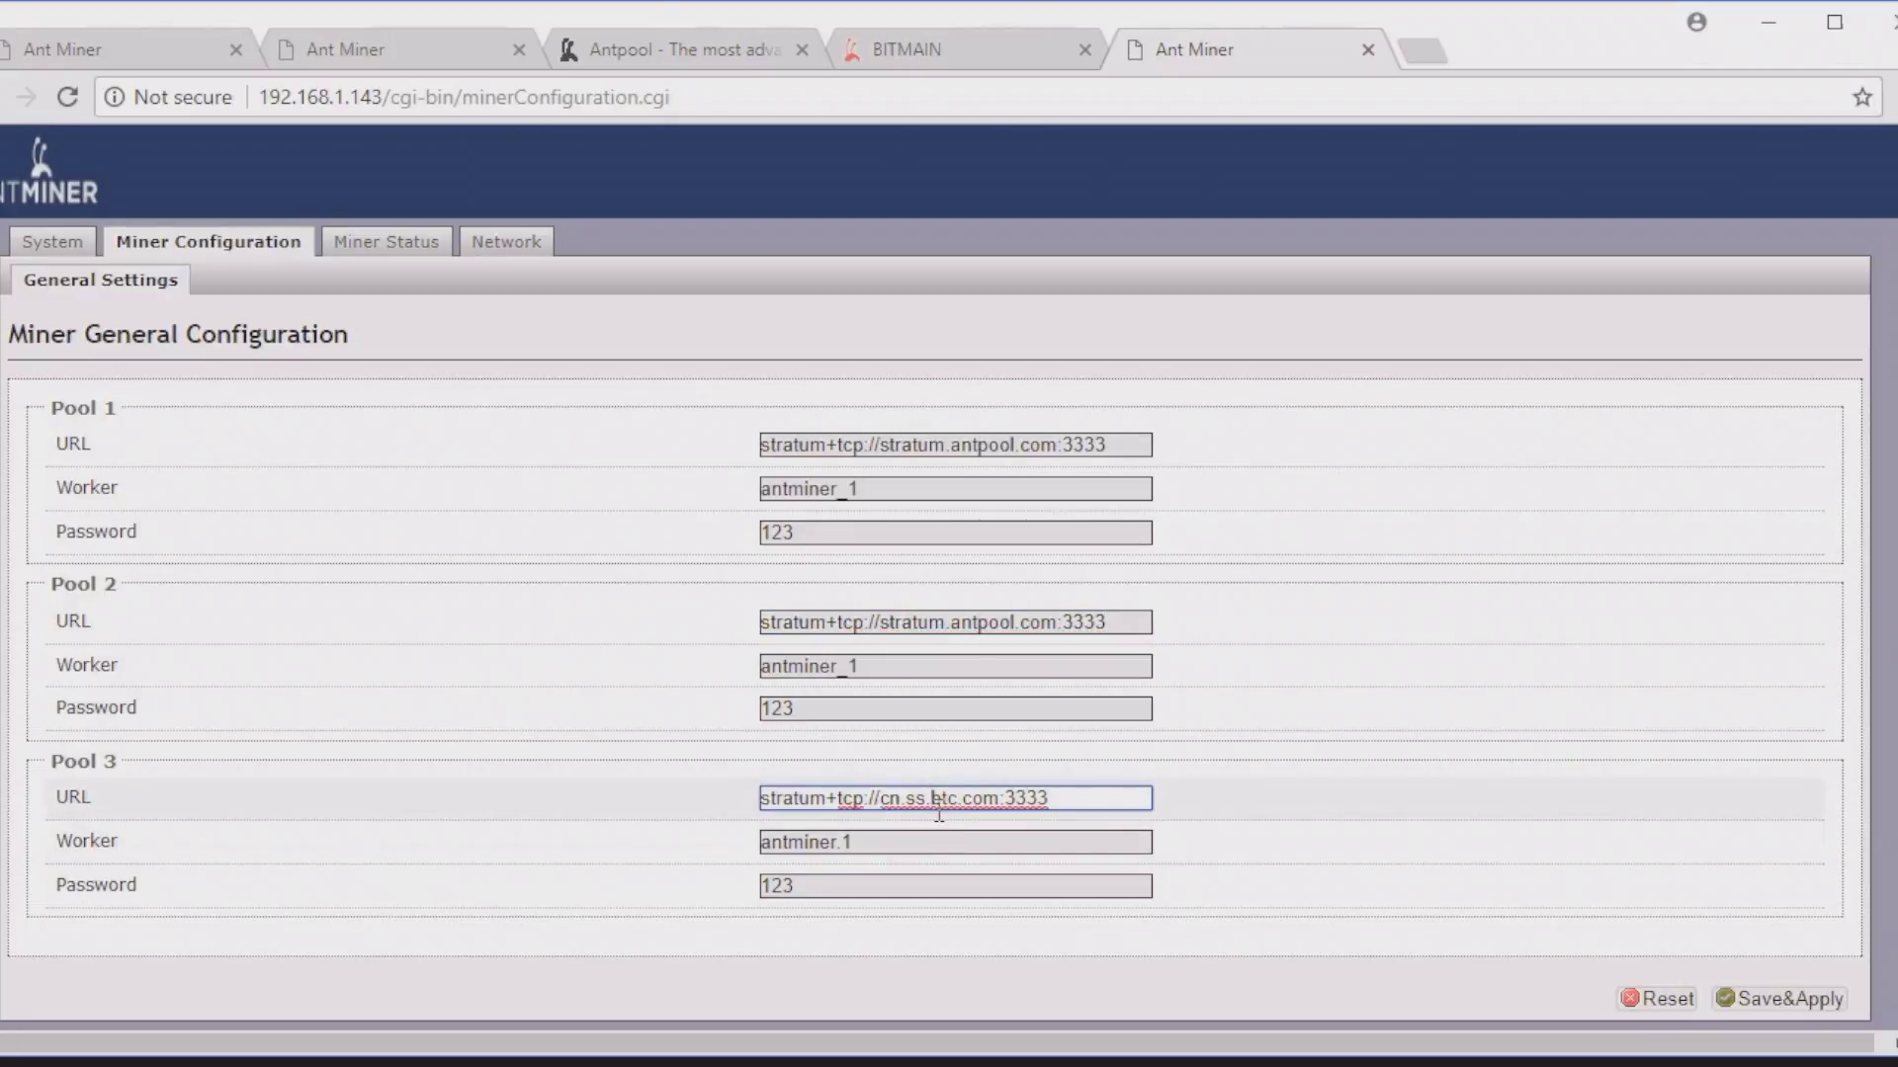
key(ctrl+a)
key(ctrl+v)
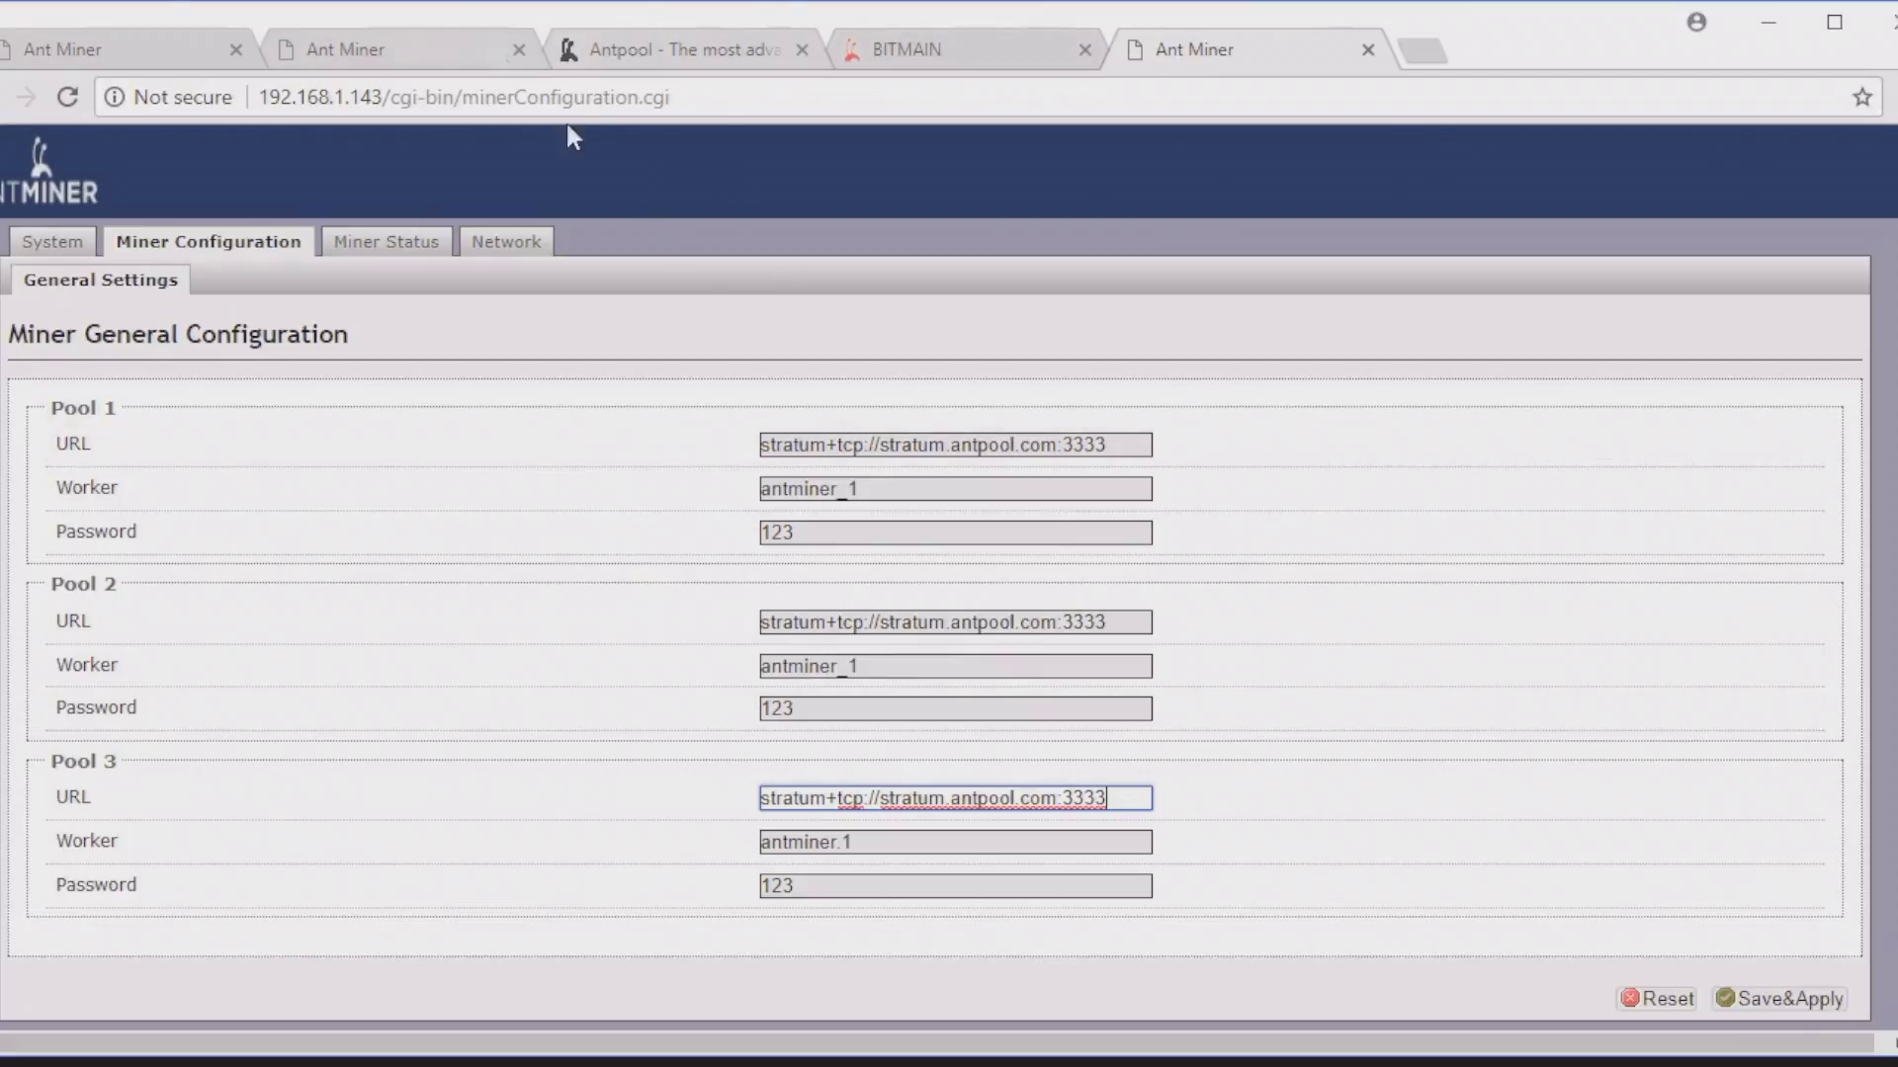
double_click(861, 490)
Step: Enter the sub-account's worker 3 name as Pool 1's worker and clear its password
text(min)
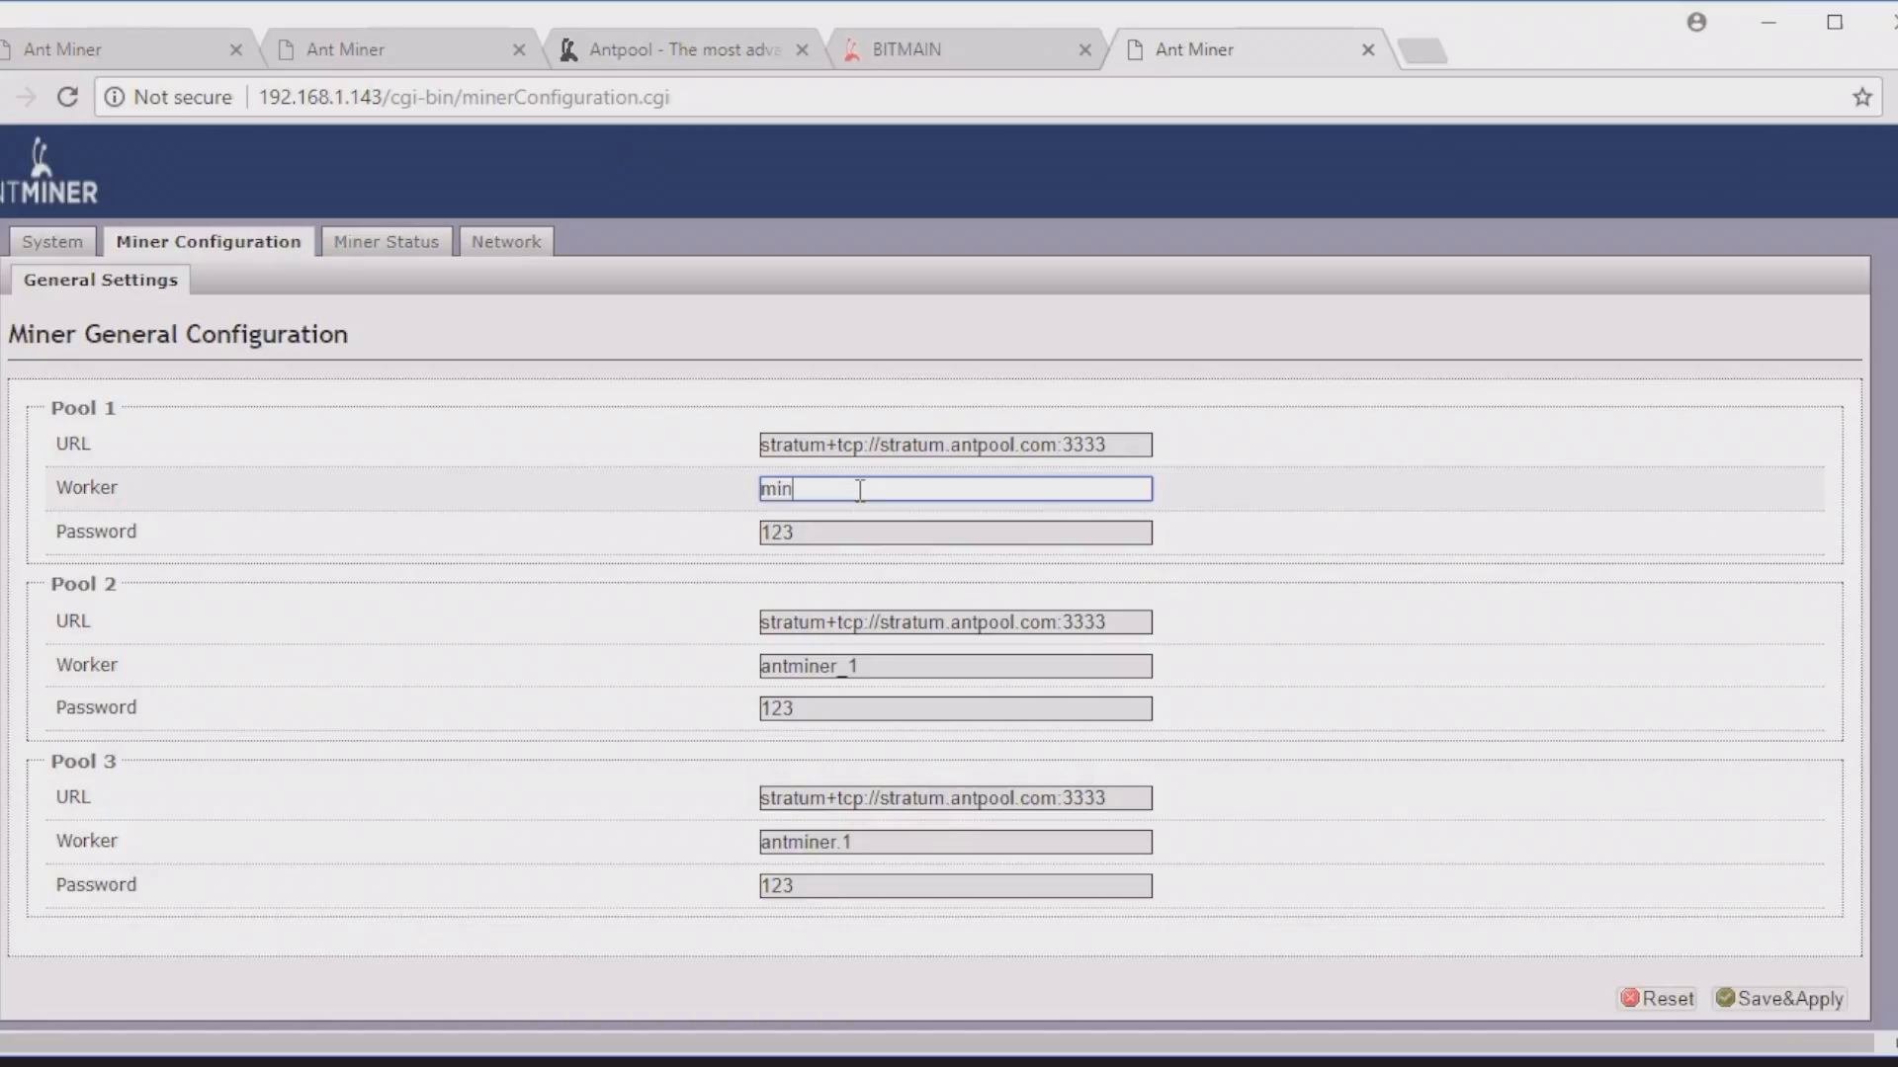
text(erdigi.3)
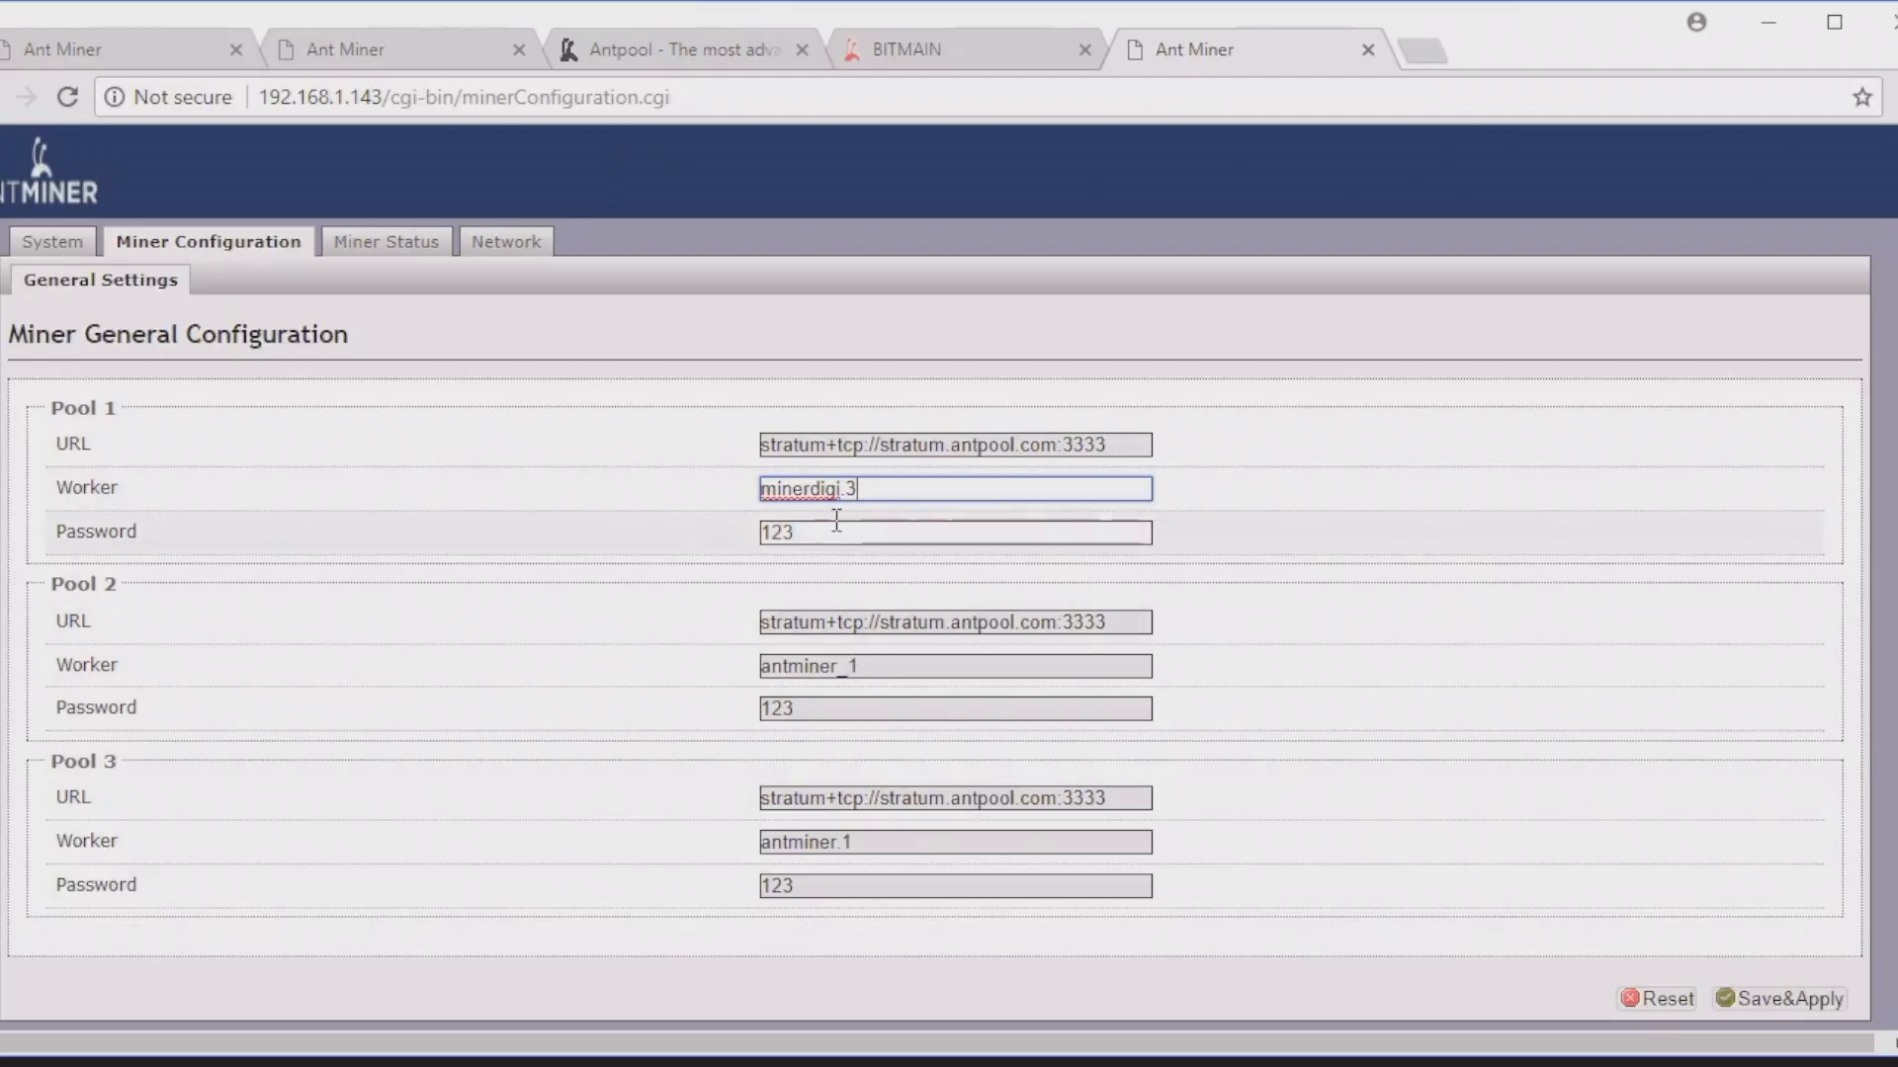
key(Tab)
key(BackSpace)
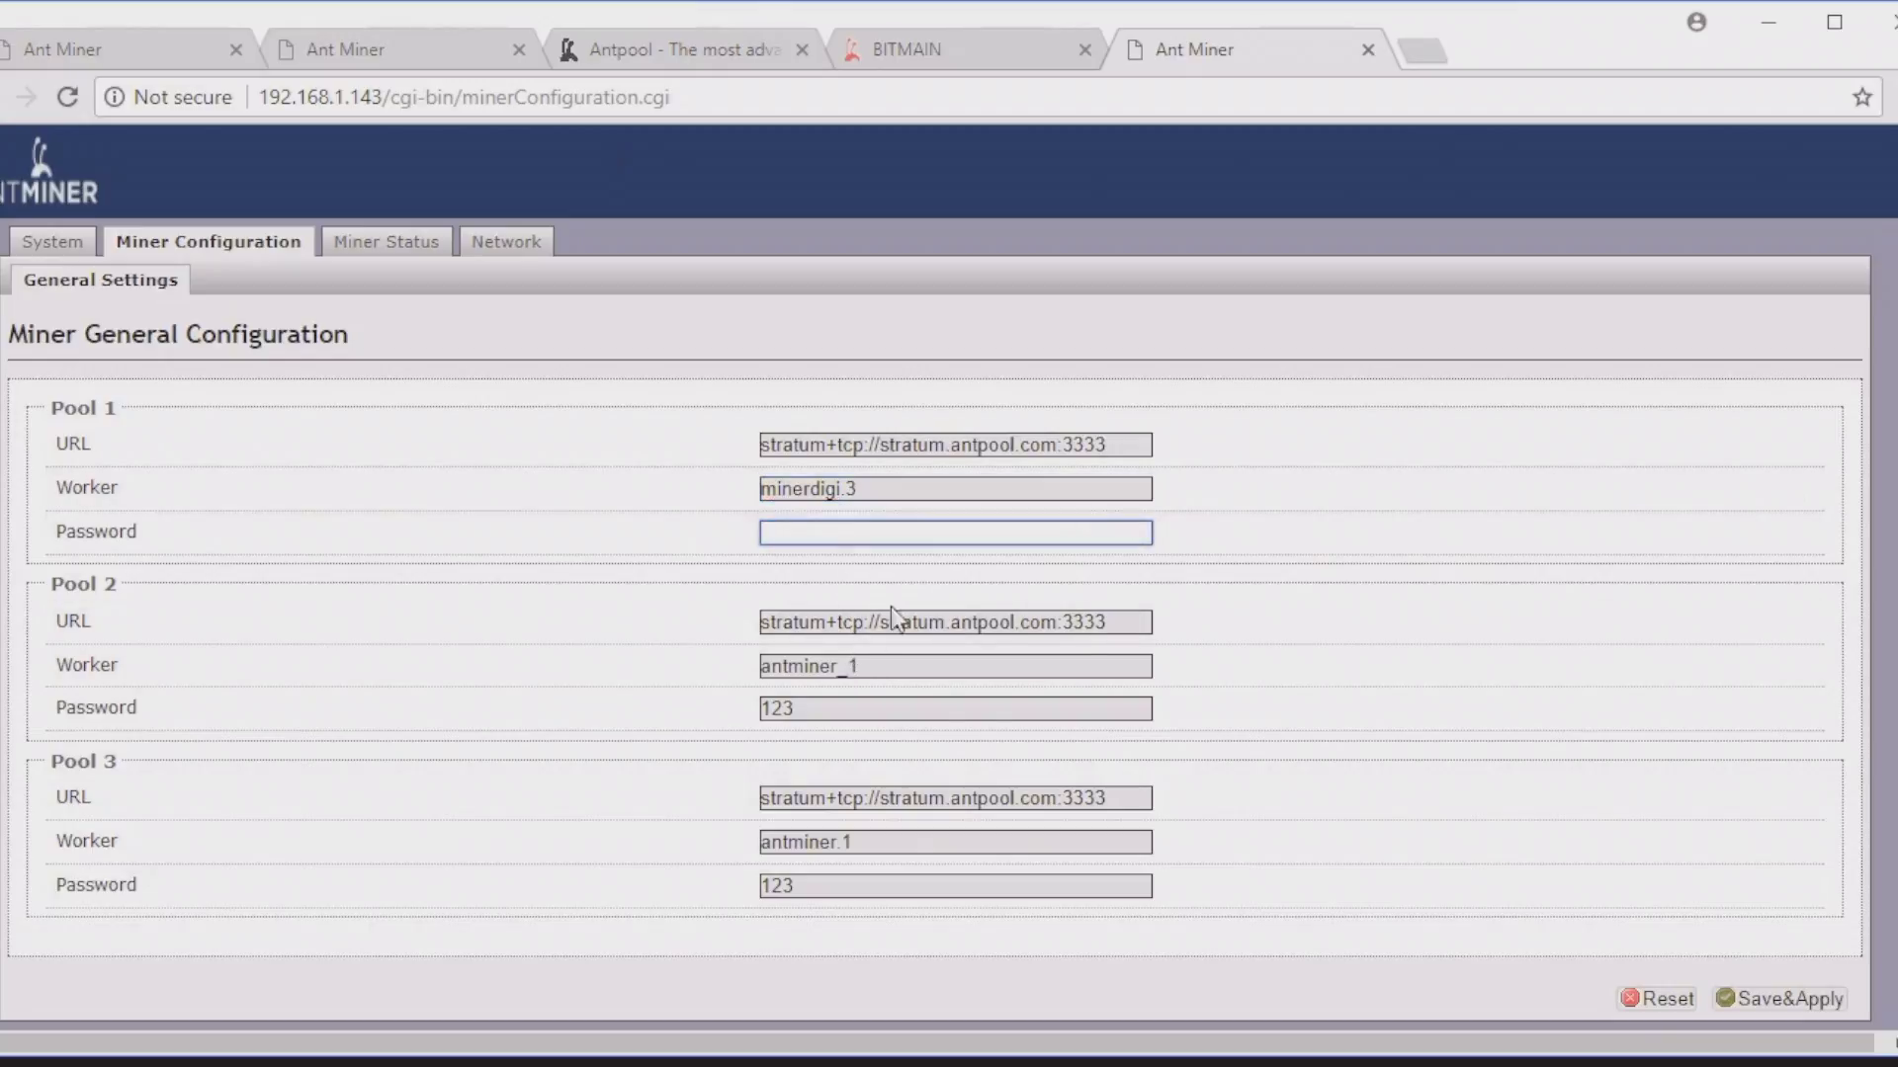
double_click(954, 612)
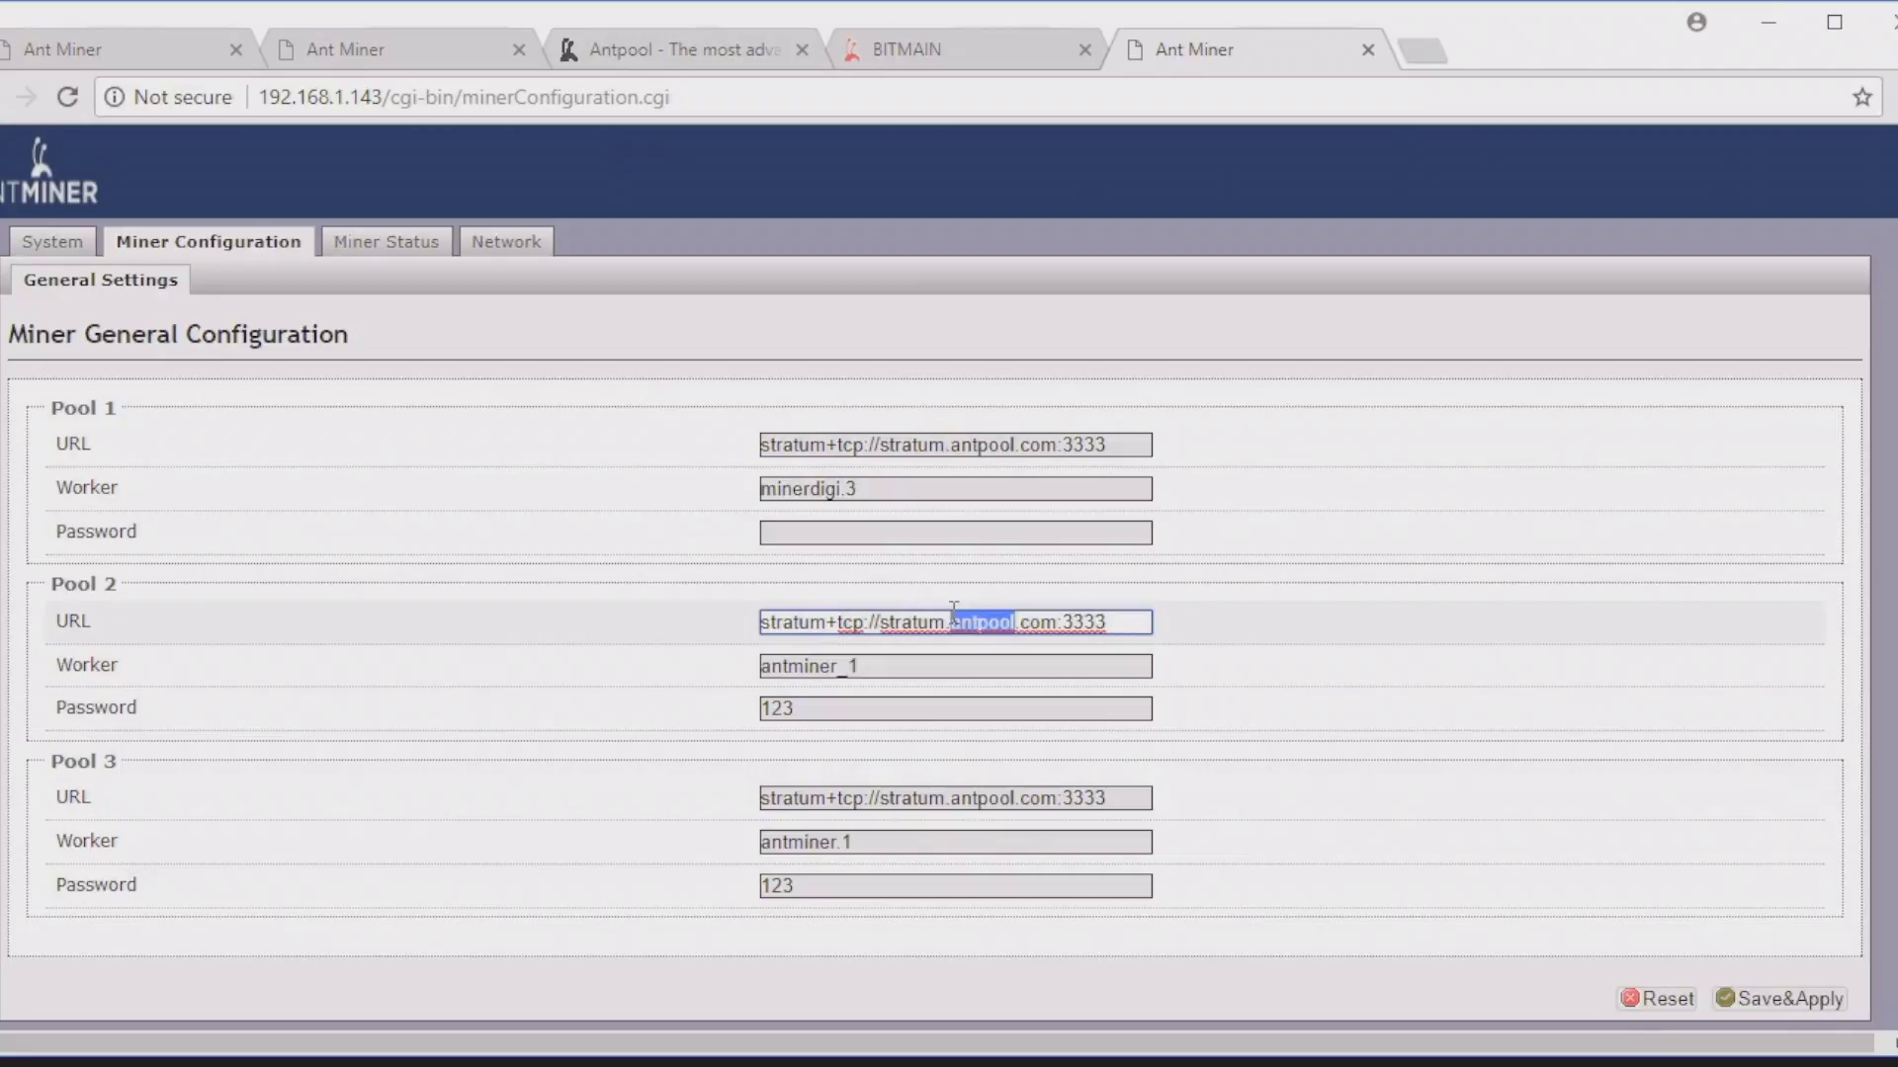
click(974, 44)
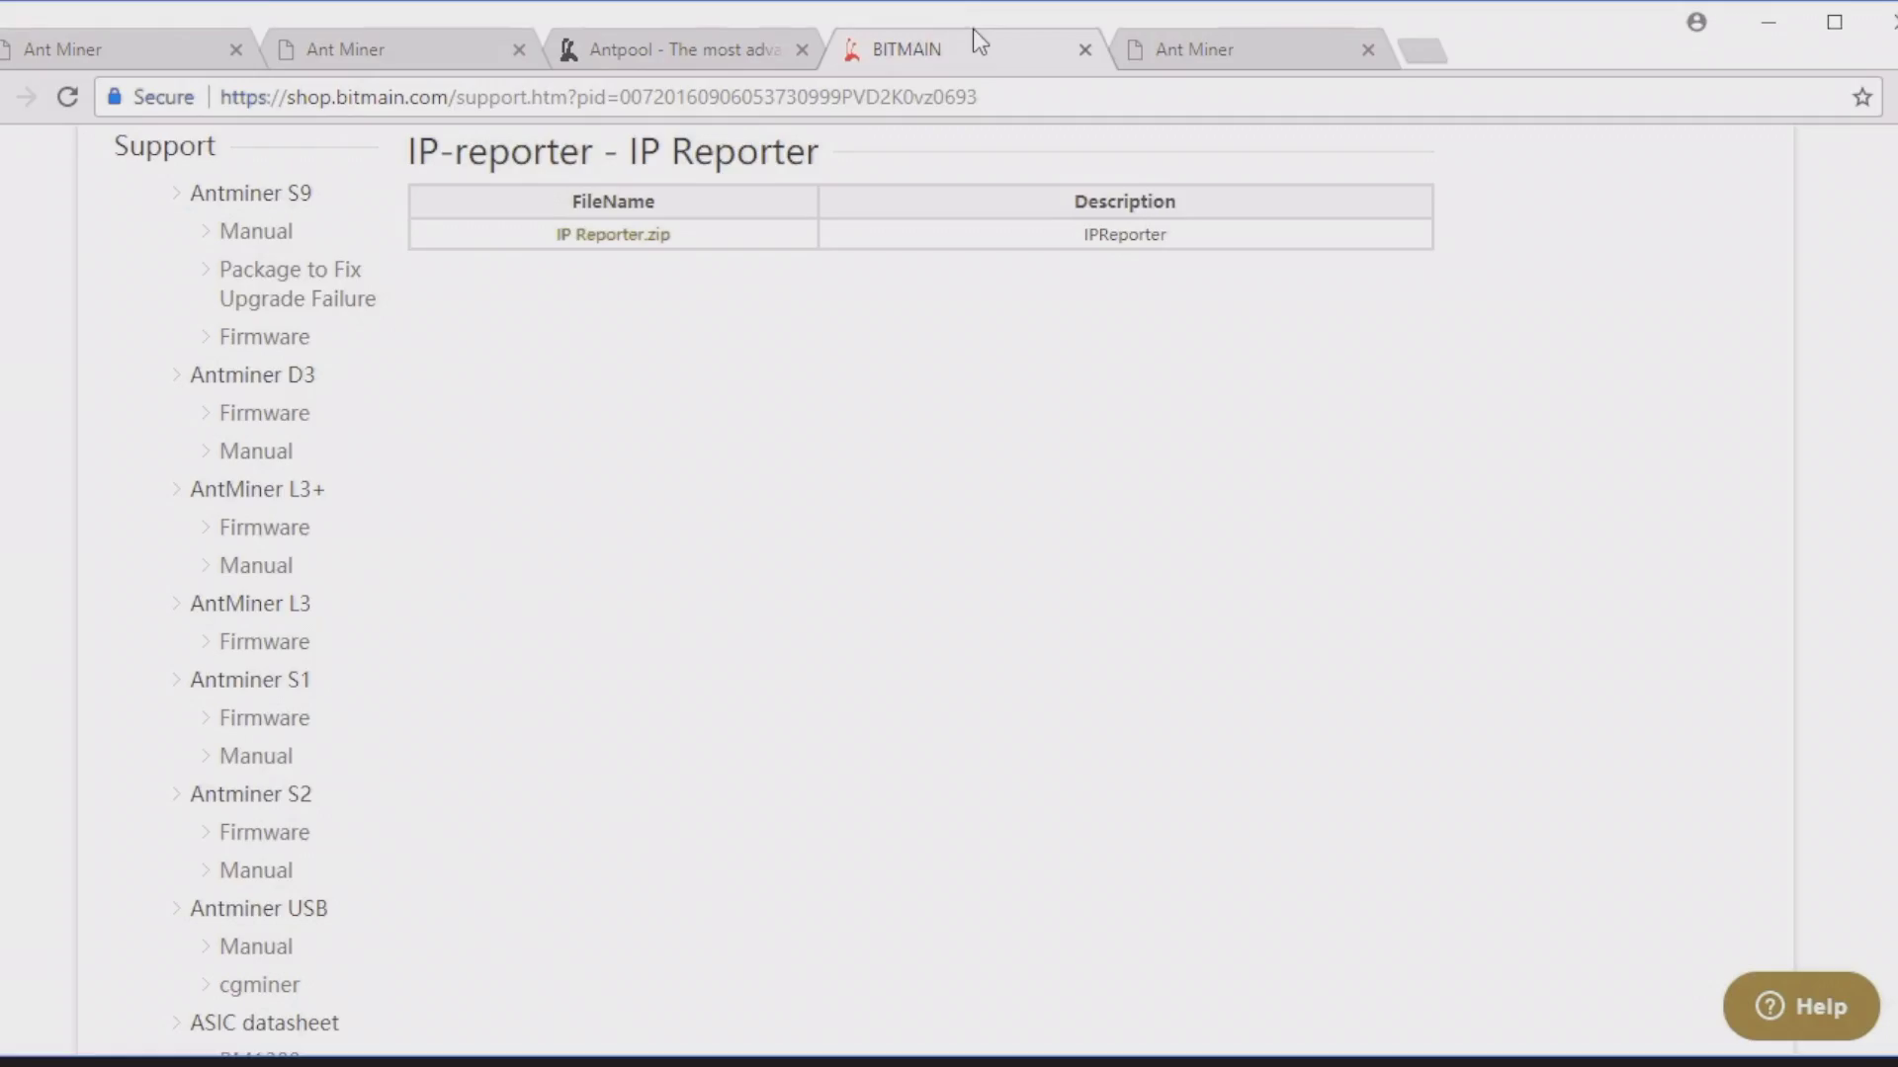
Step: Check AntPool's stratum ports 3333, 443 and 25, then return to the new miner's configuration tab
click(682, 55)
scroll(1471, 410, up, 2)
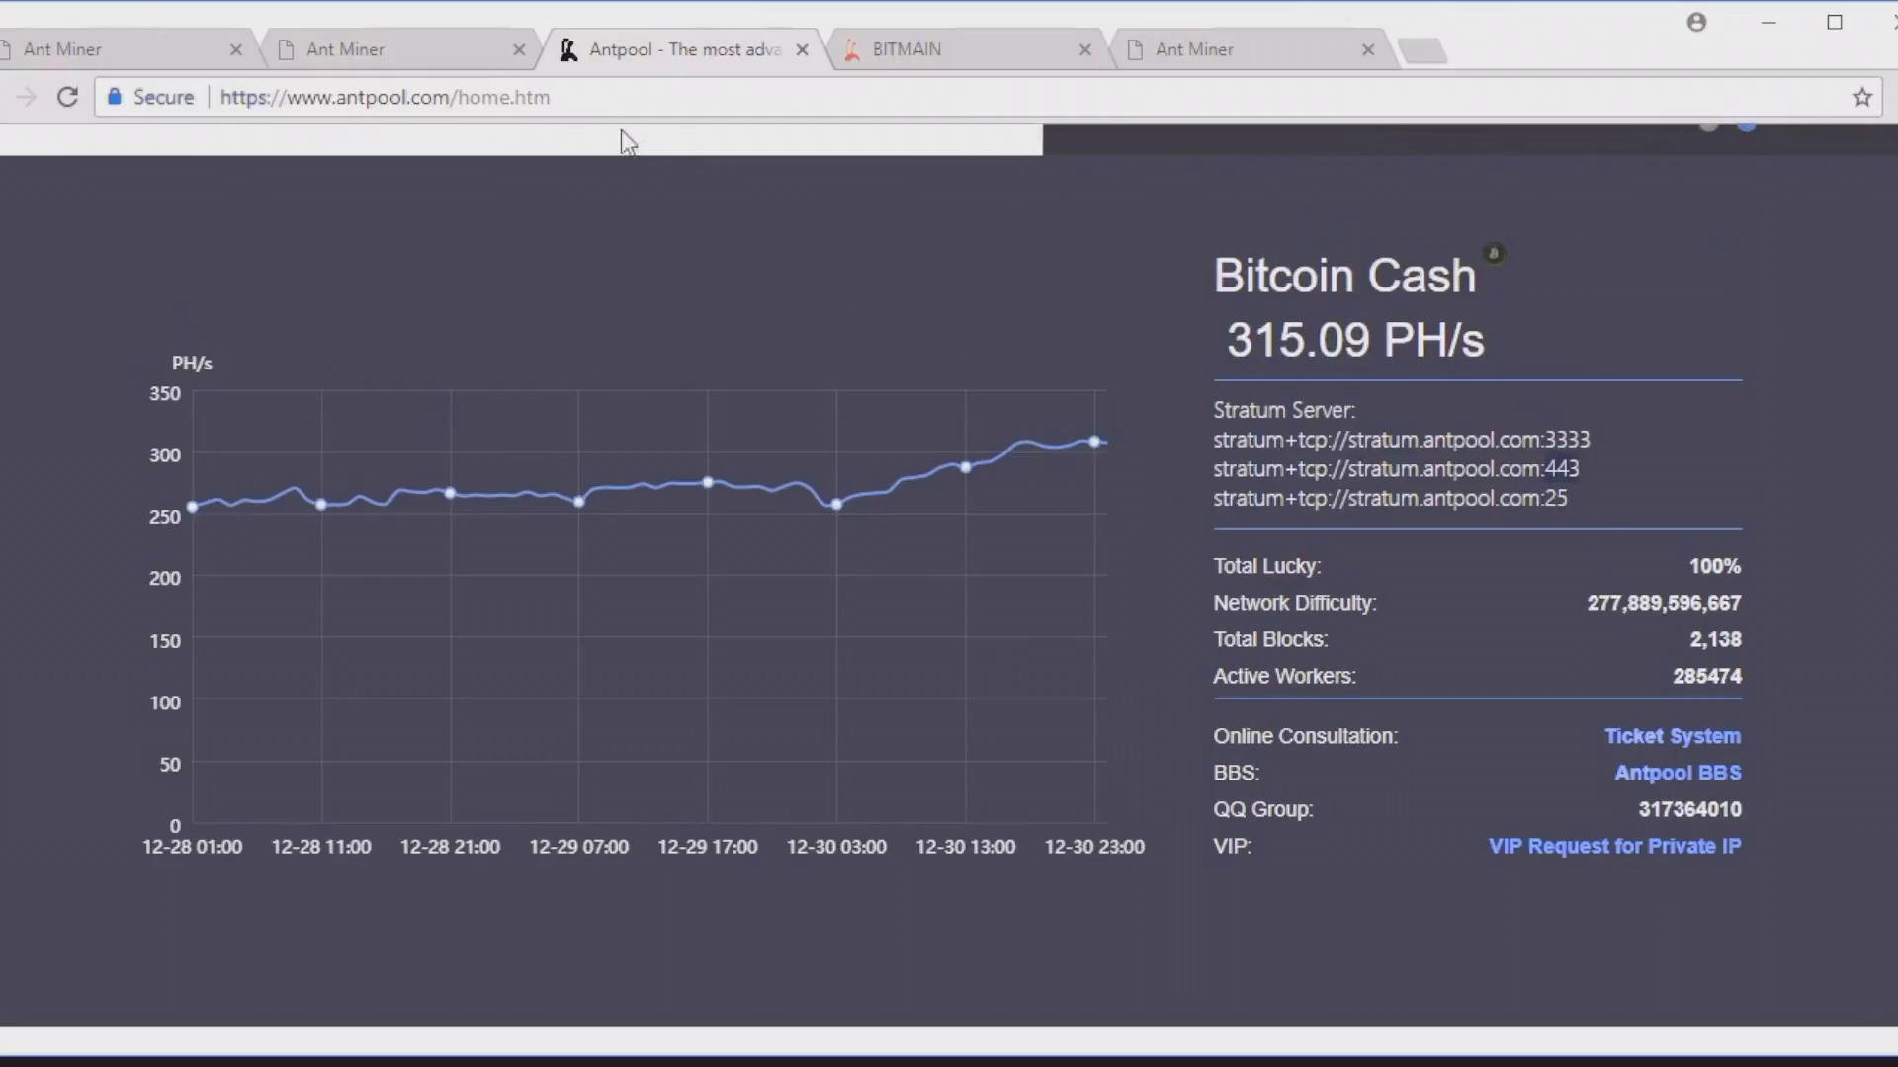
click(459, 35)
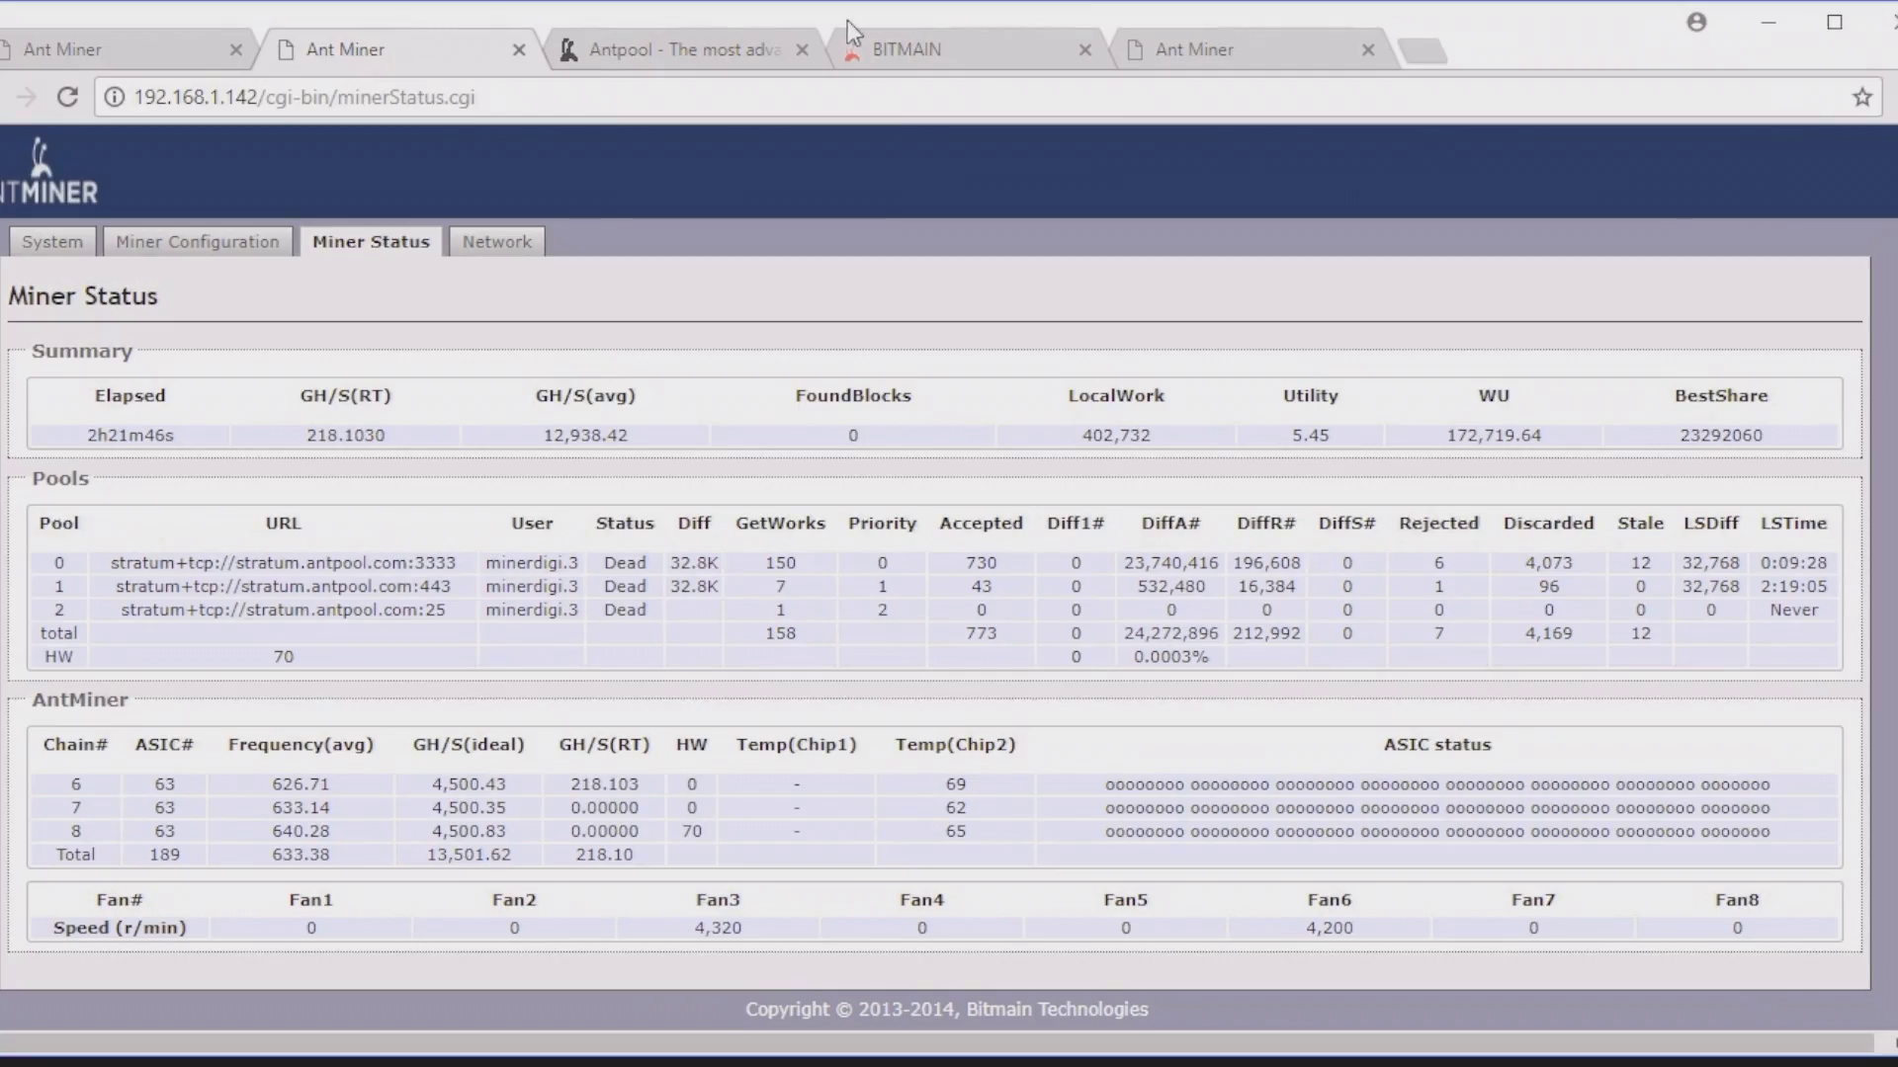
click(964, 44)
click(1194, 47)
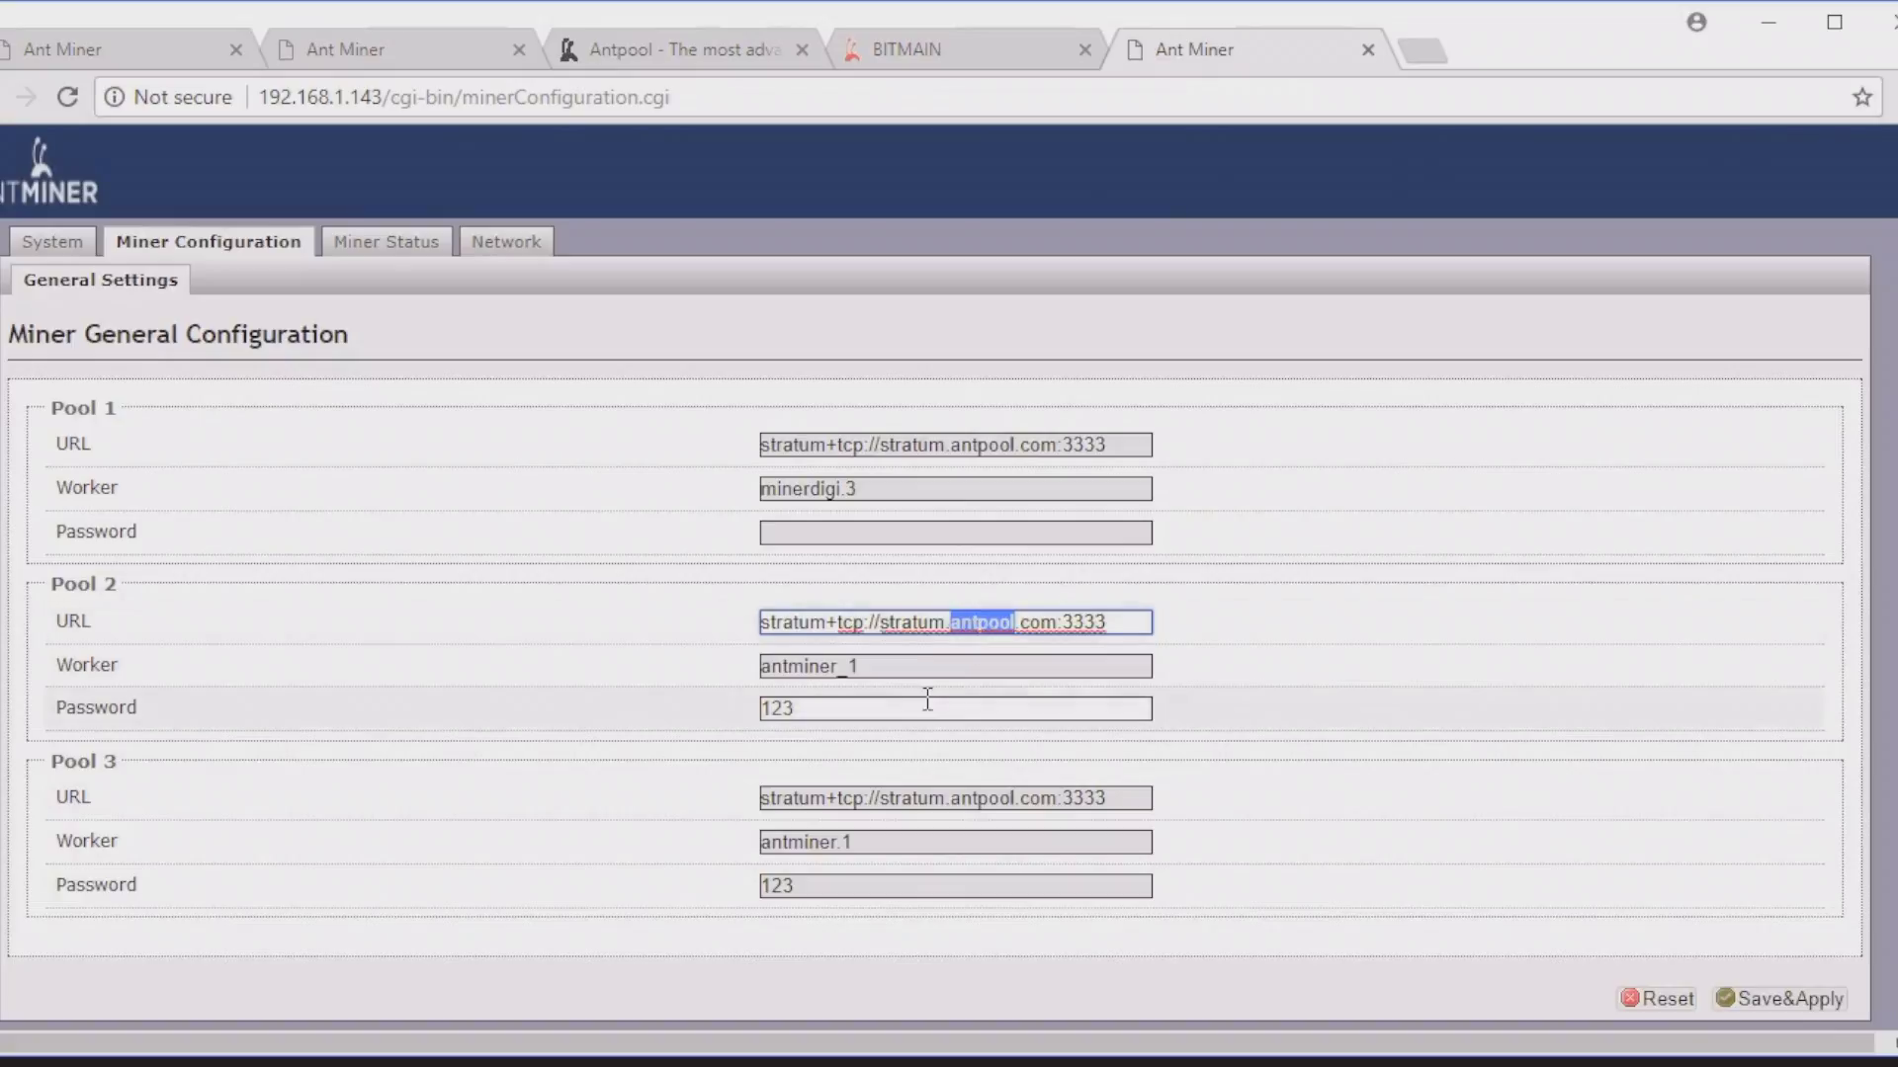
Step: Change the Pool 2 and Pool 3 URL ports to 443 and 25
double_click(1099, 621)
text(44)
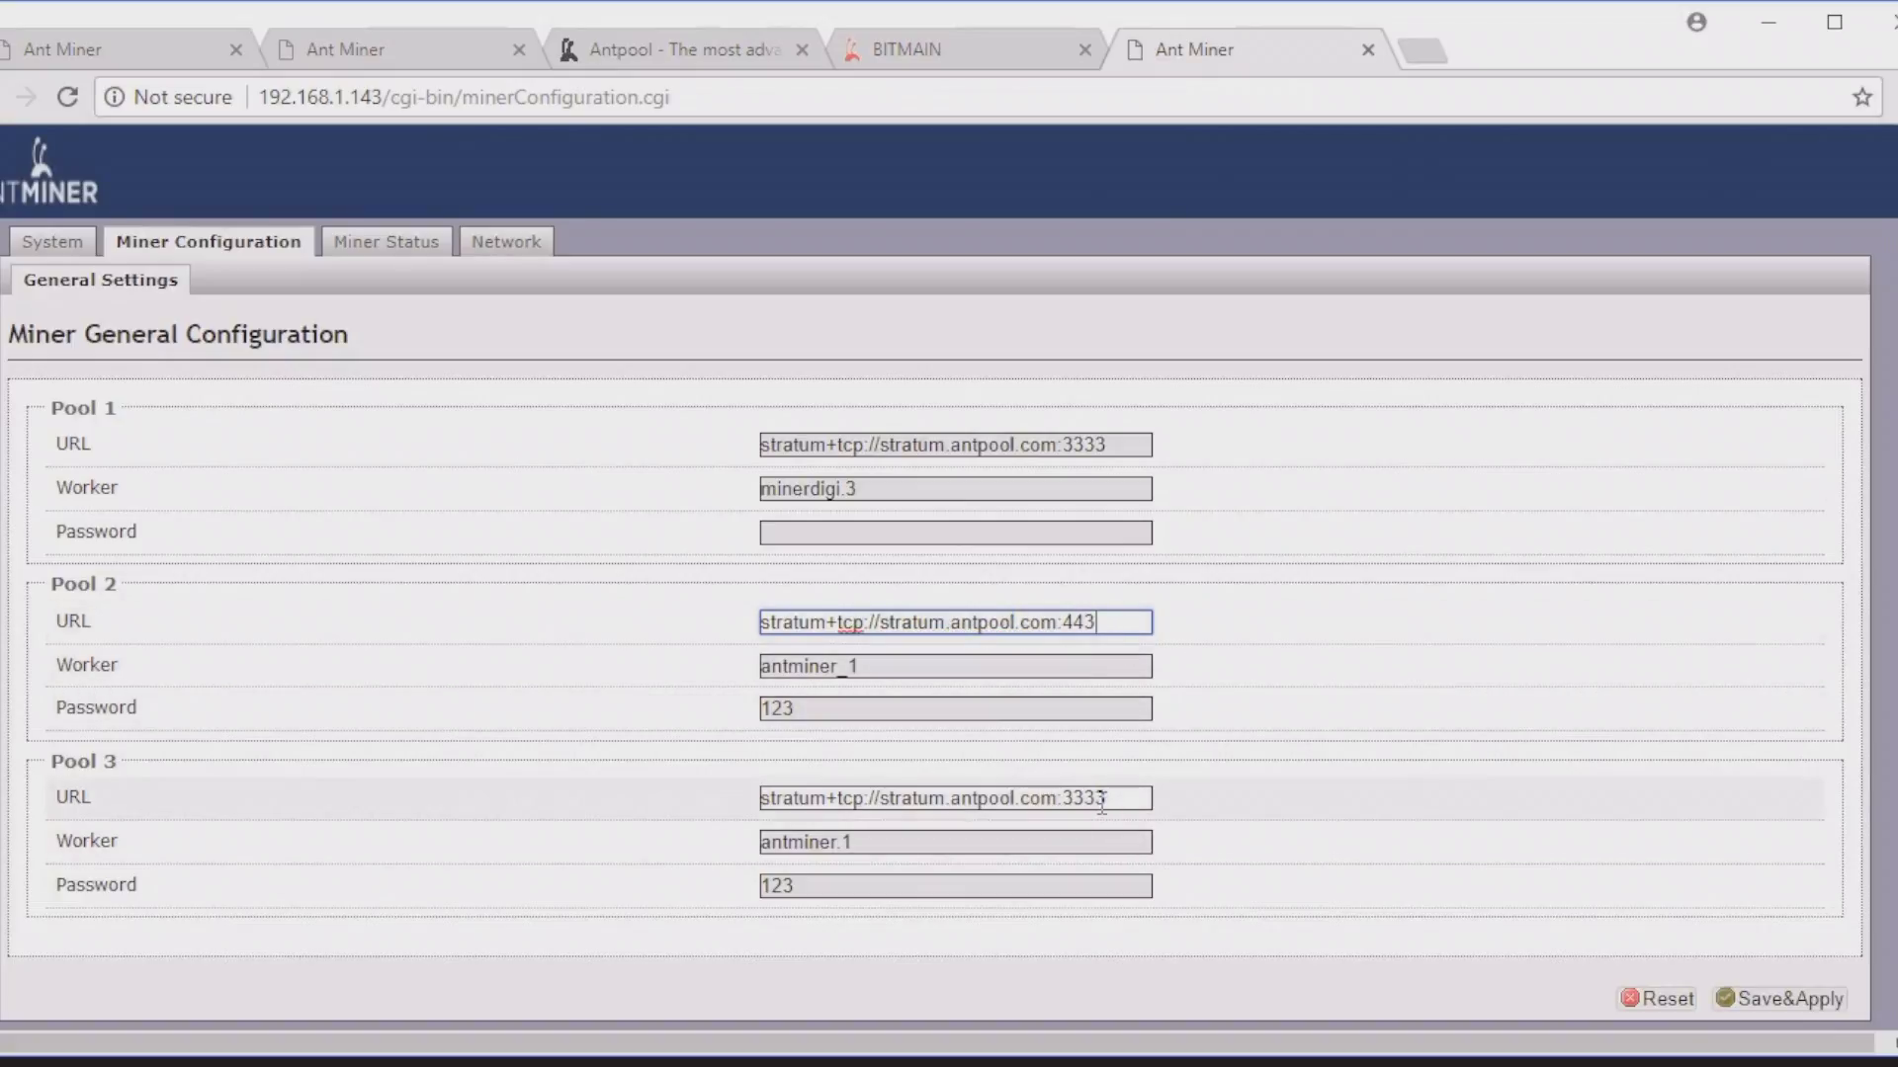
double_click(1100, 798)
text(25)
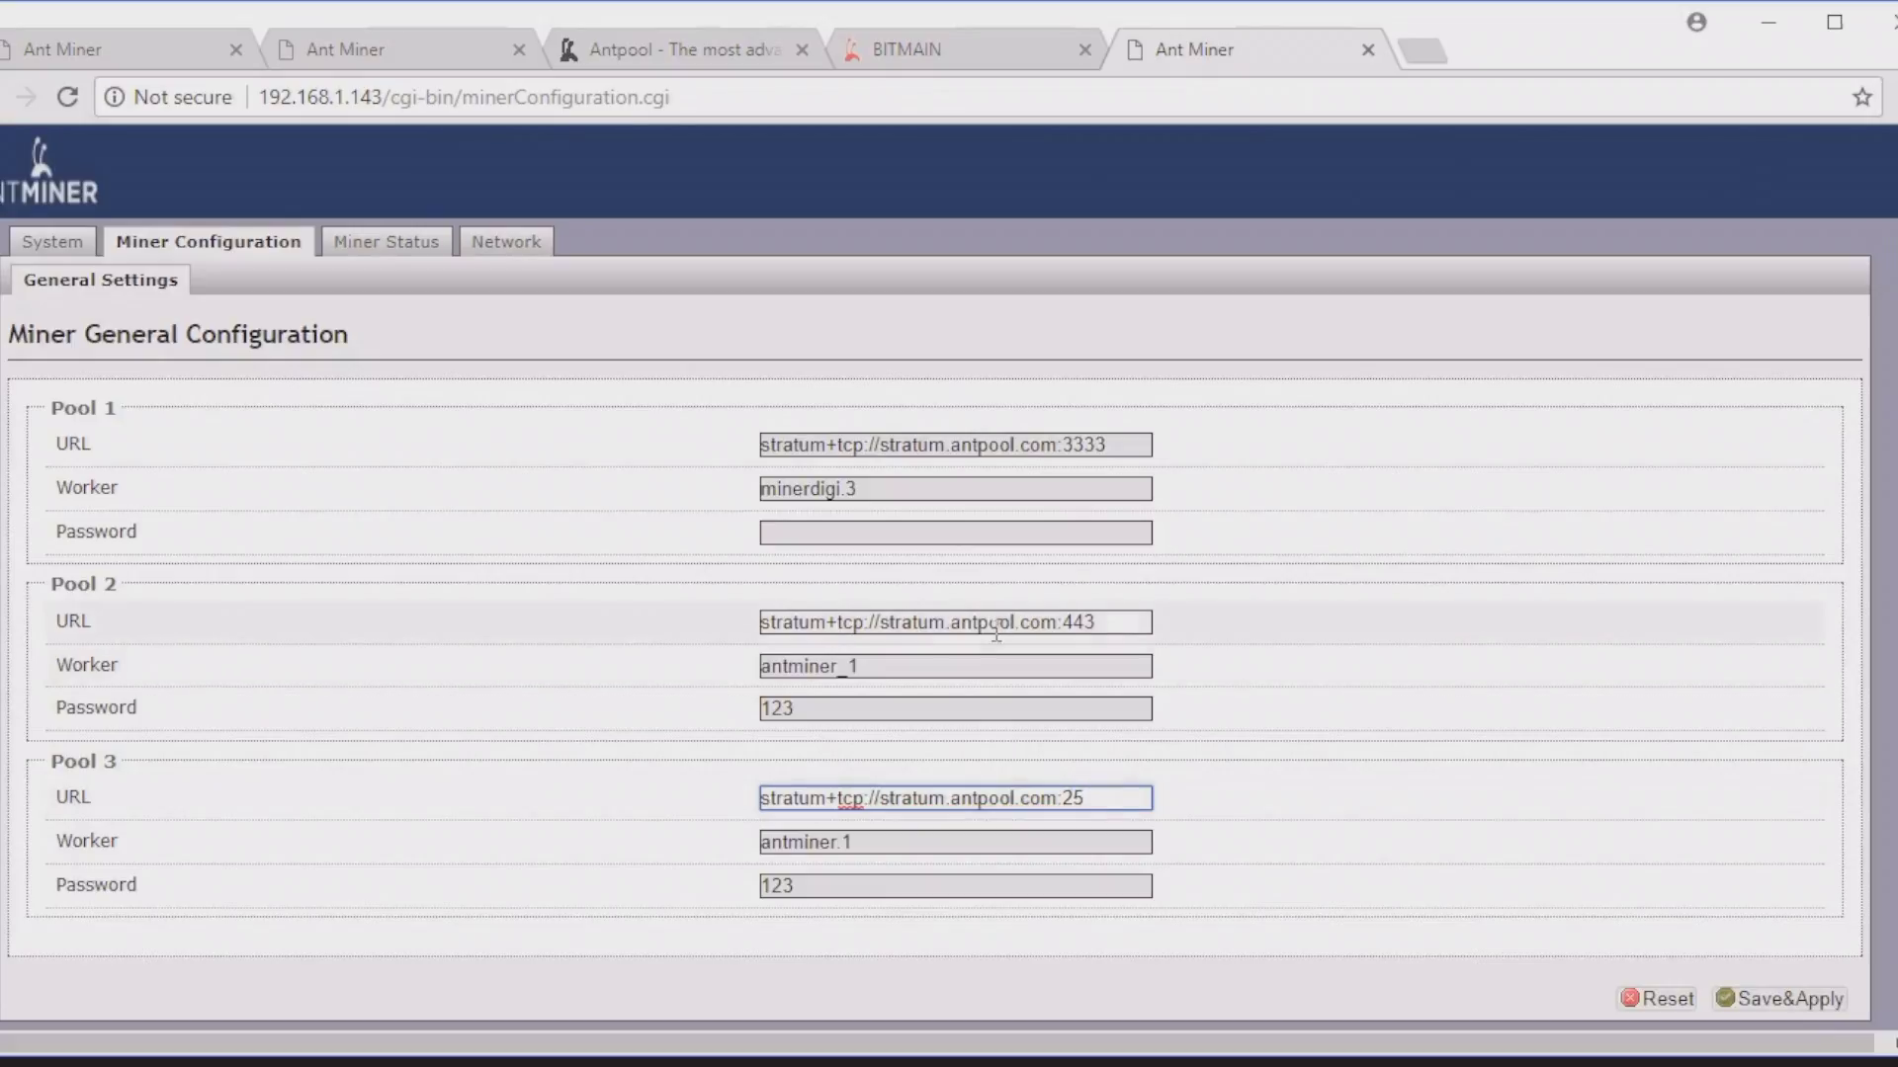
Step: Give Pools 2 and 3 the sub-account's worker 3 name and clear both passwords
double_click(903, 668)
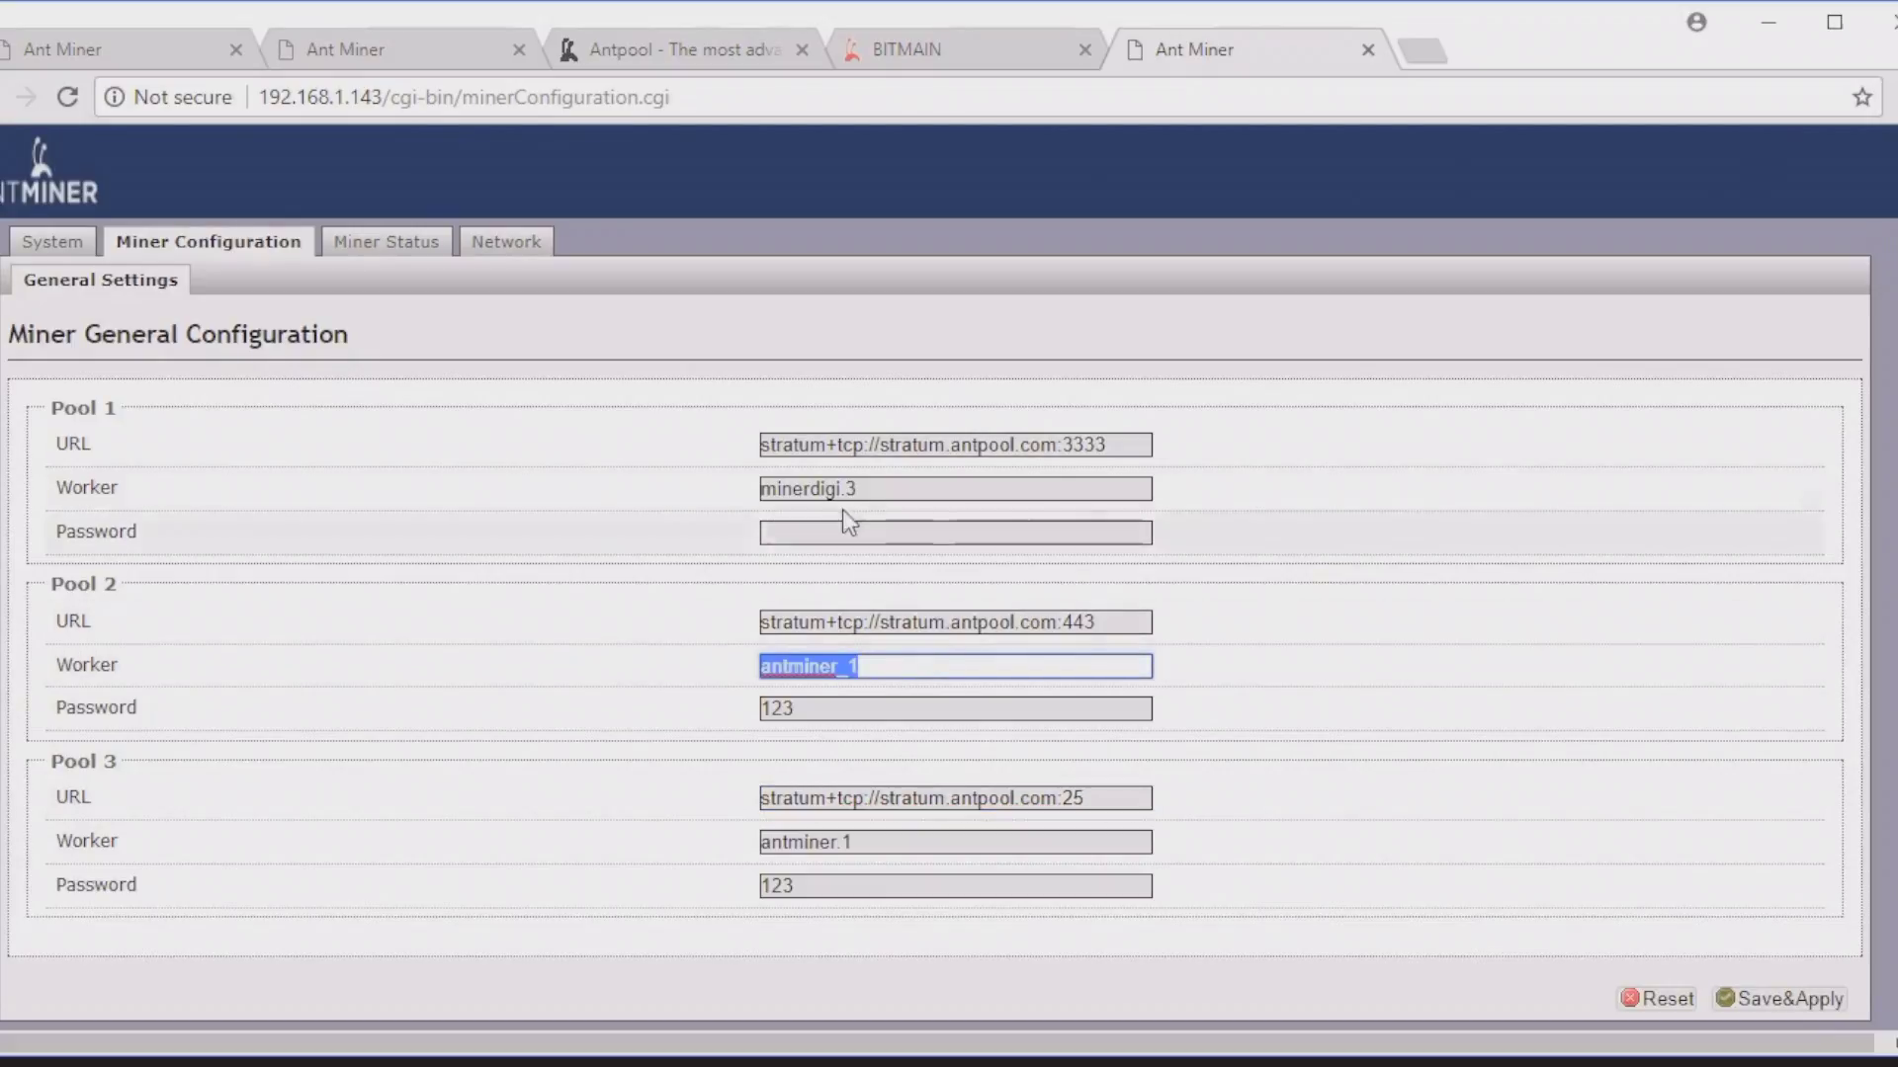
text(minerdigi)
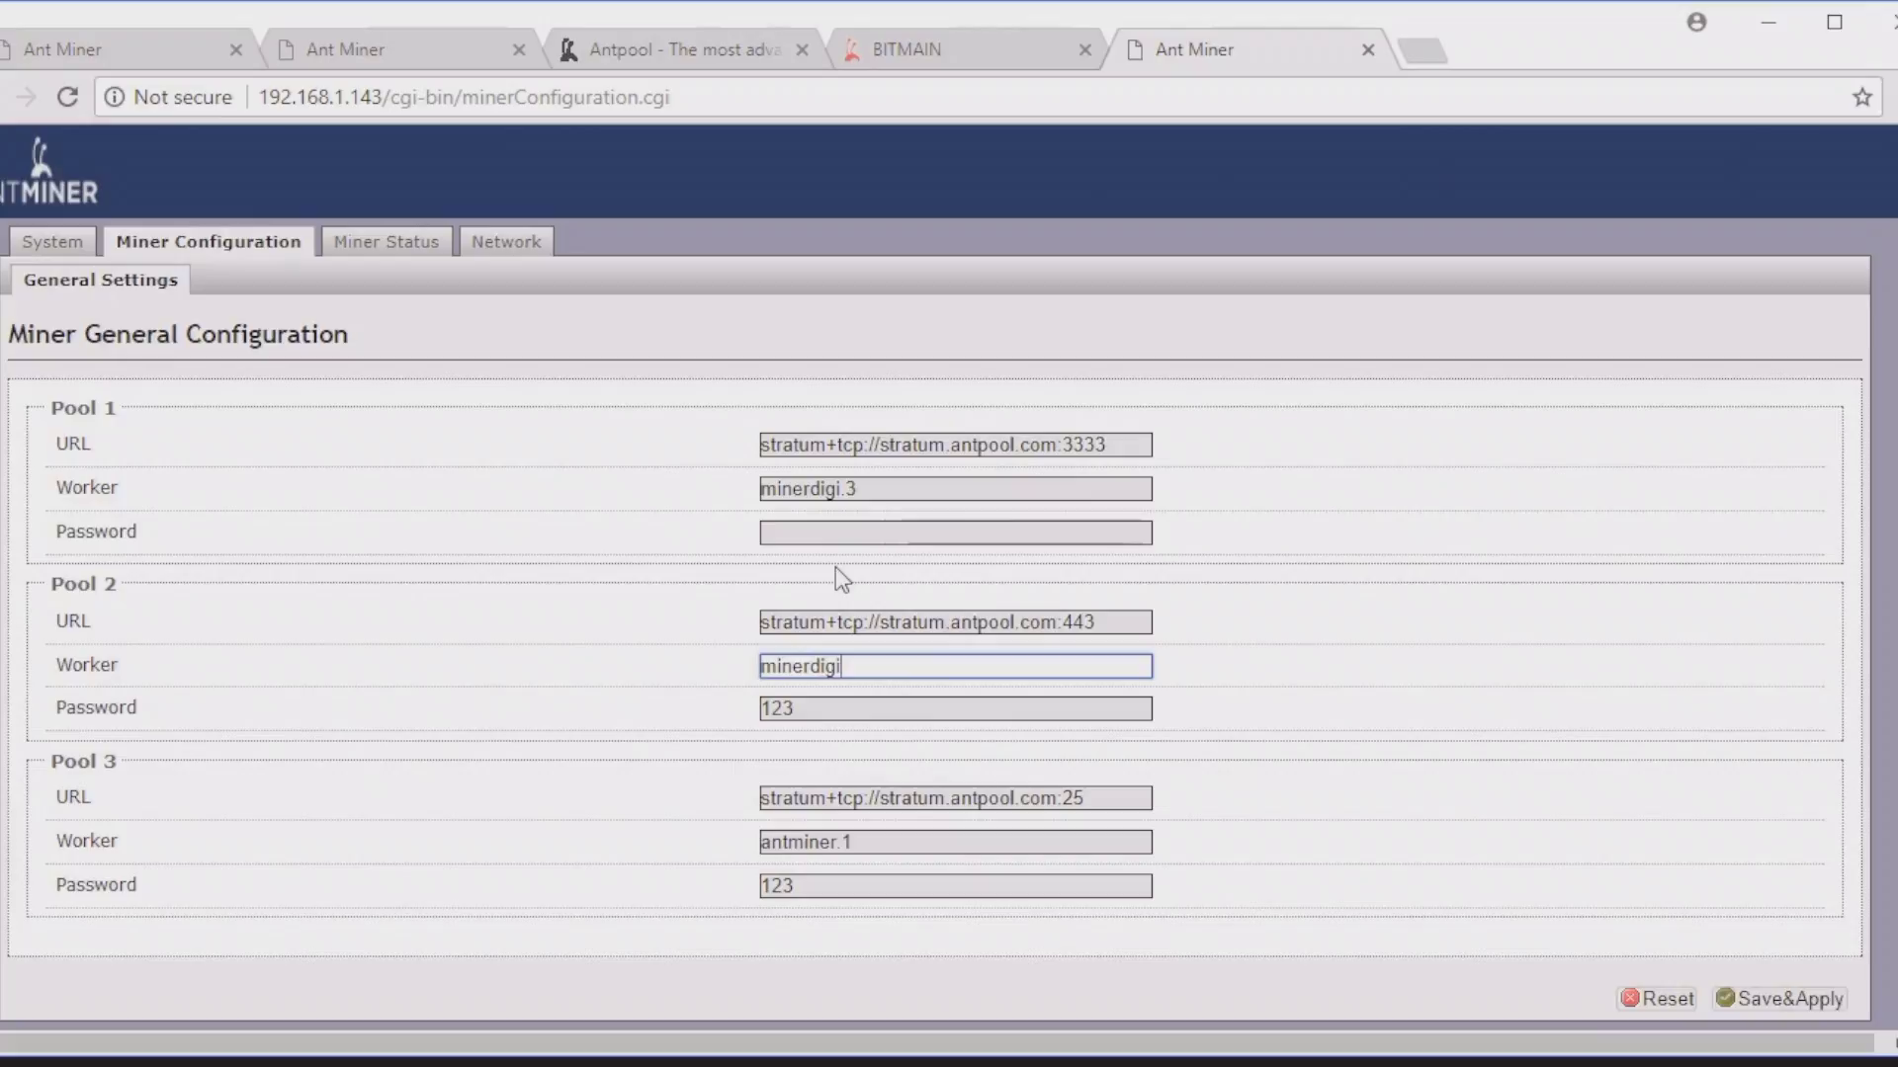
text(.3)
key(Tab)
key(BackSpace)
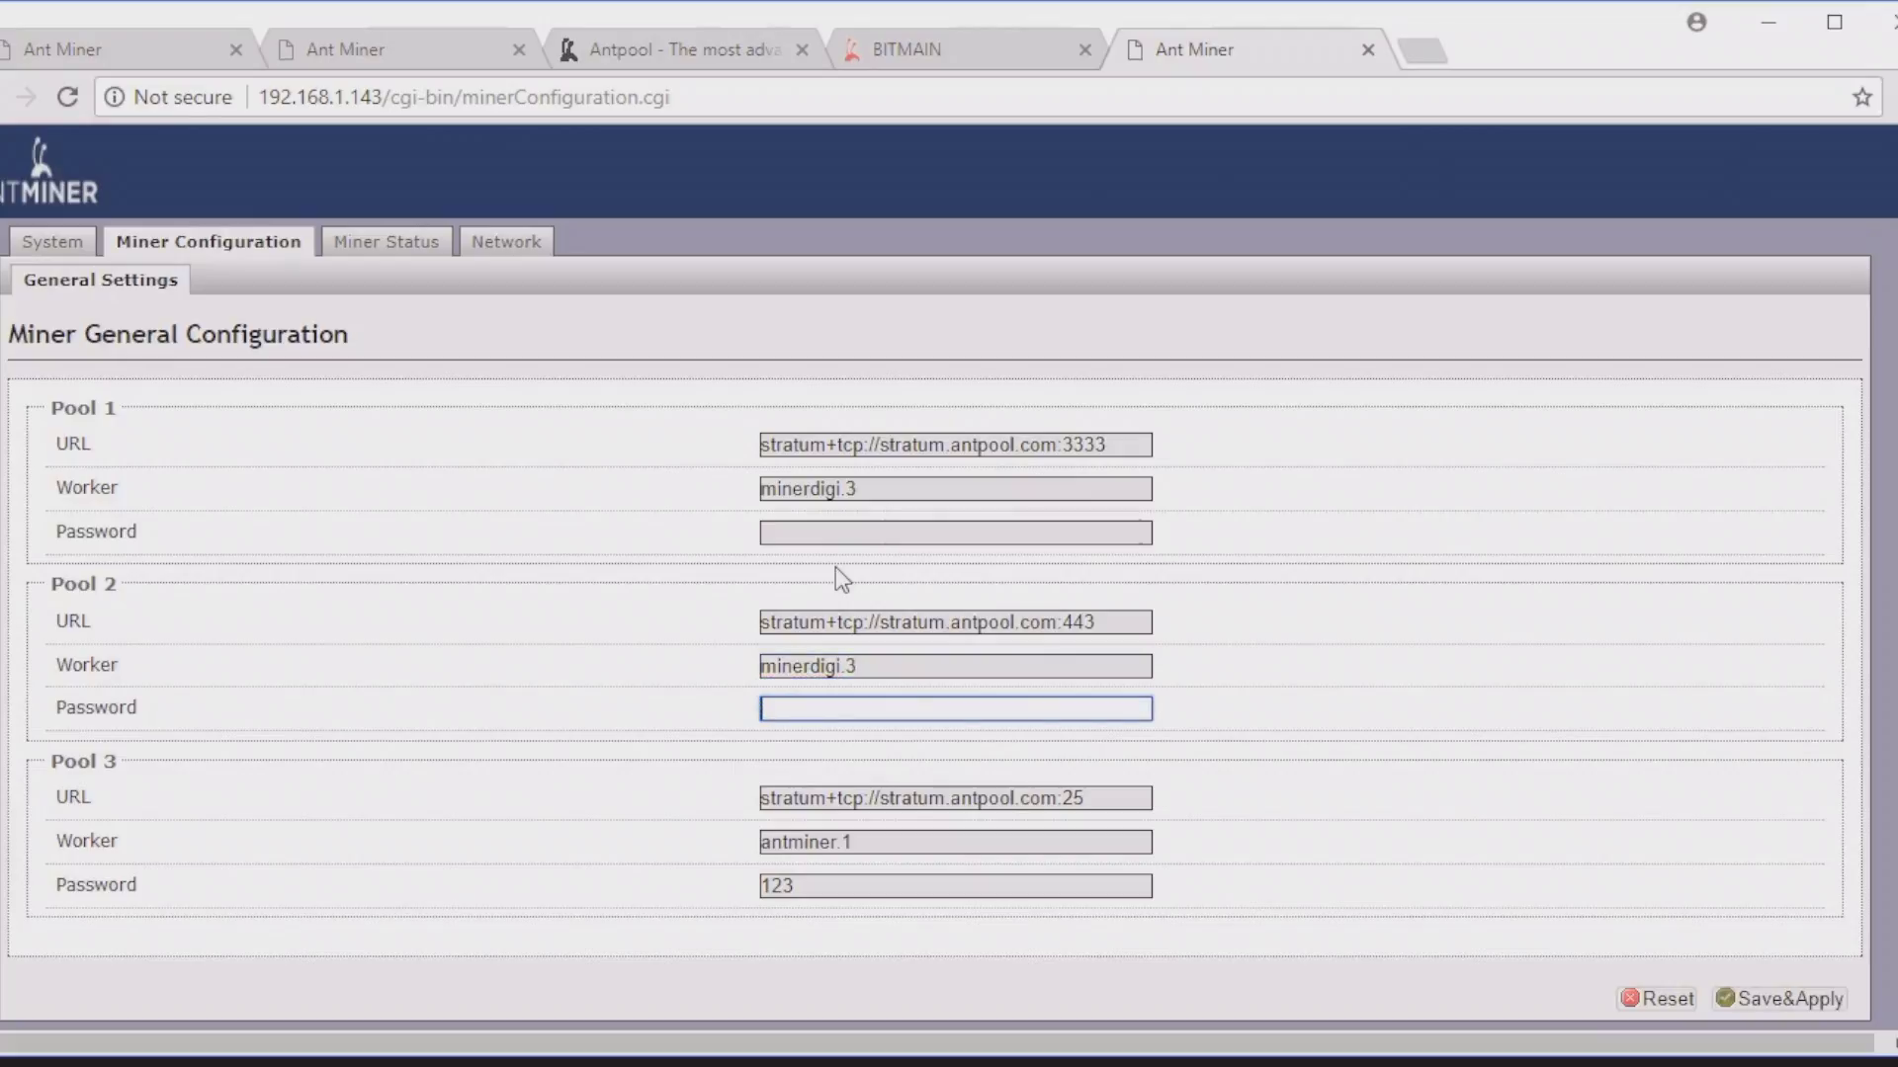
key(Tab)
key(Tab)
text(minerdigi)
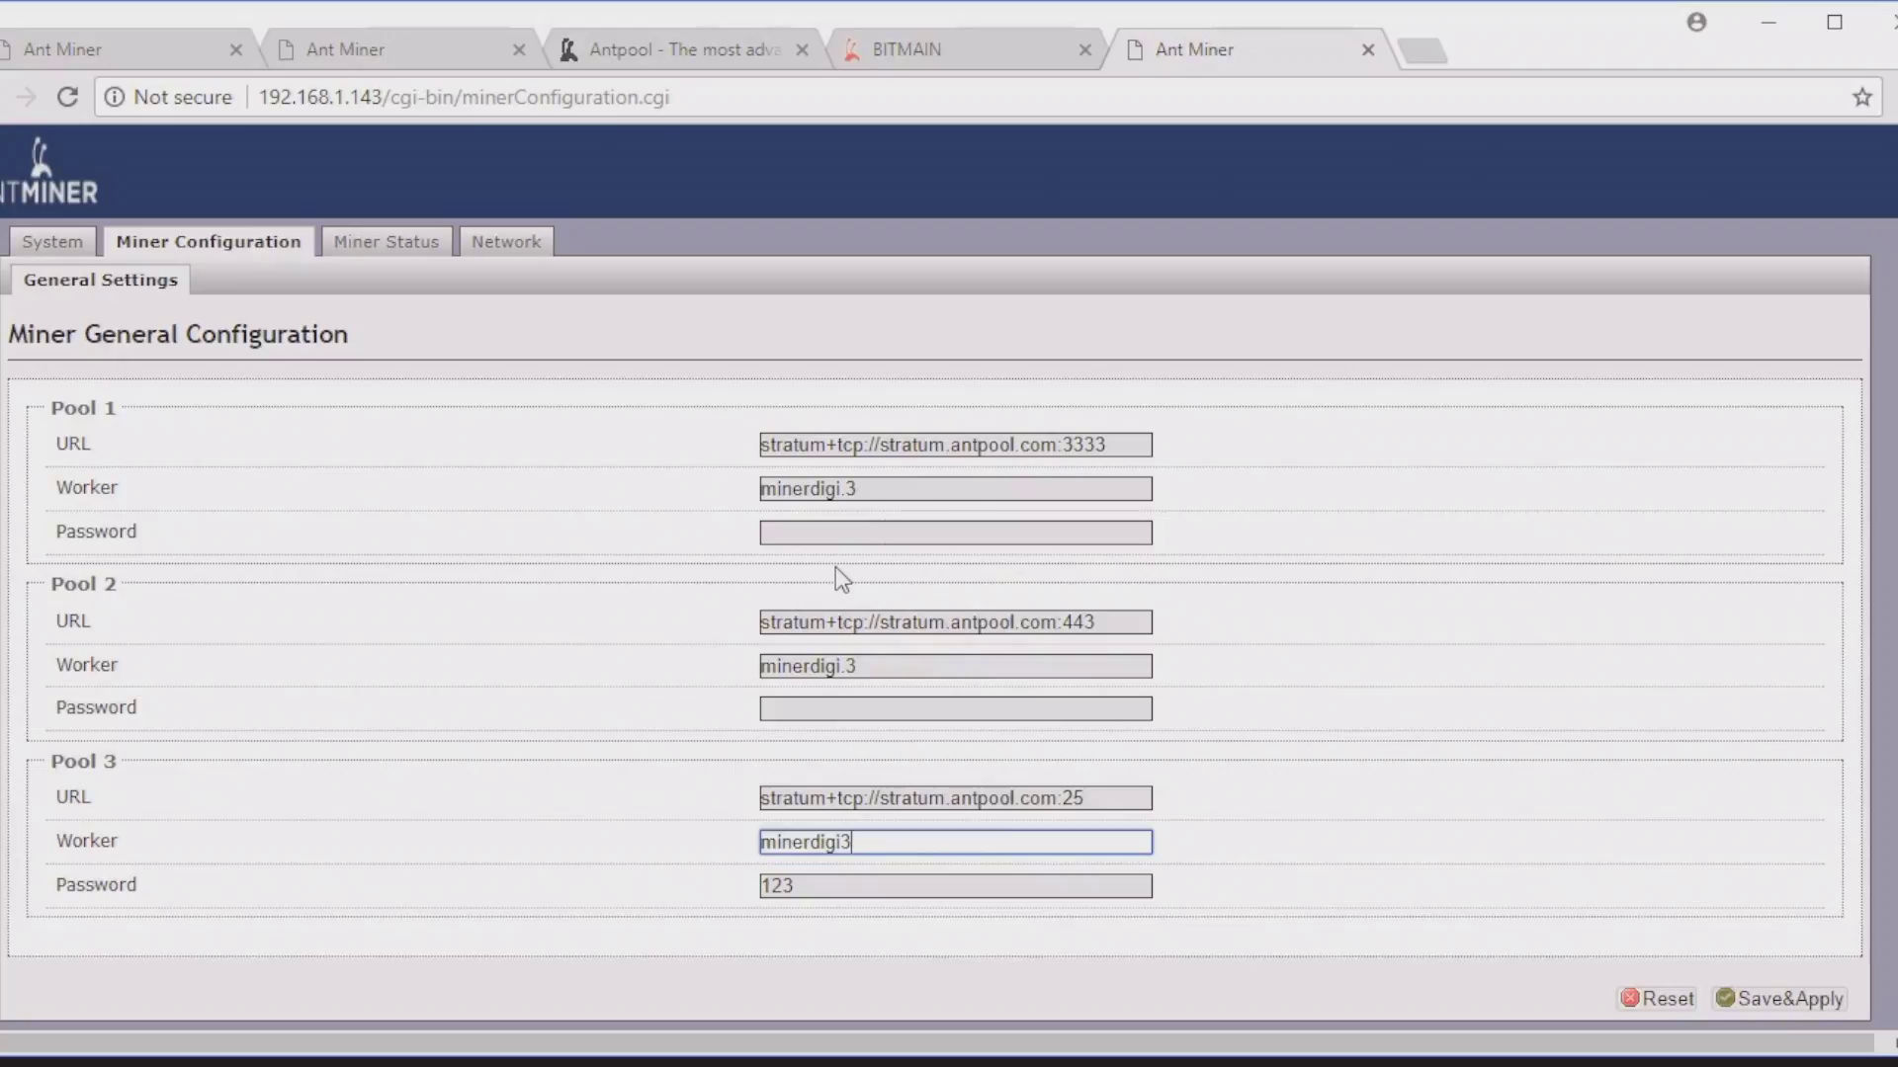
text(.3)
key(Tab)
key(BackSpace)
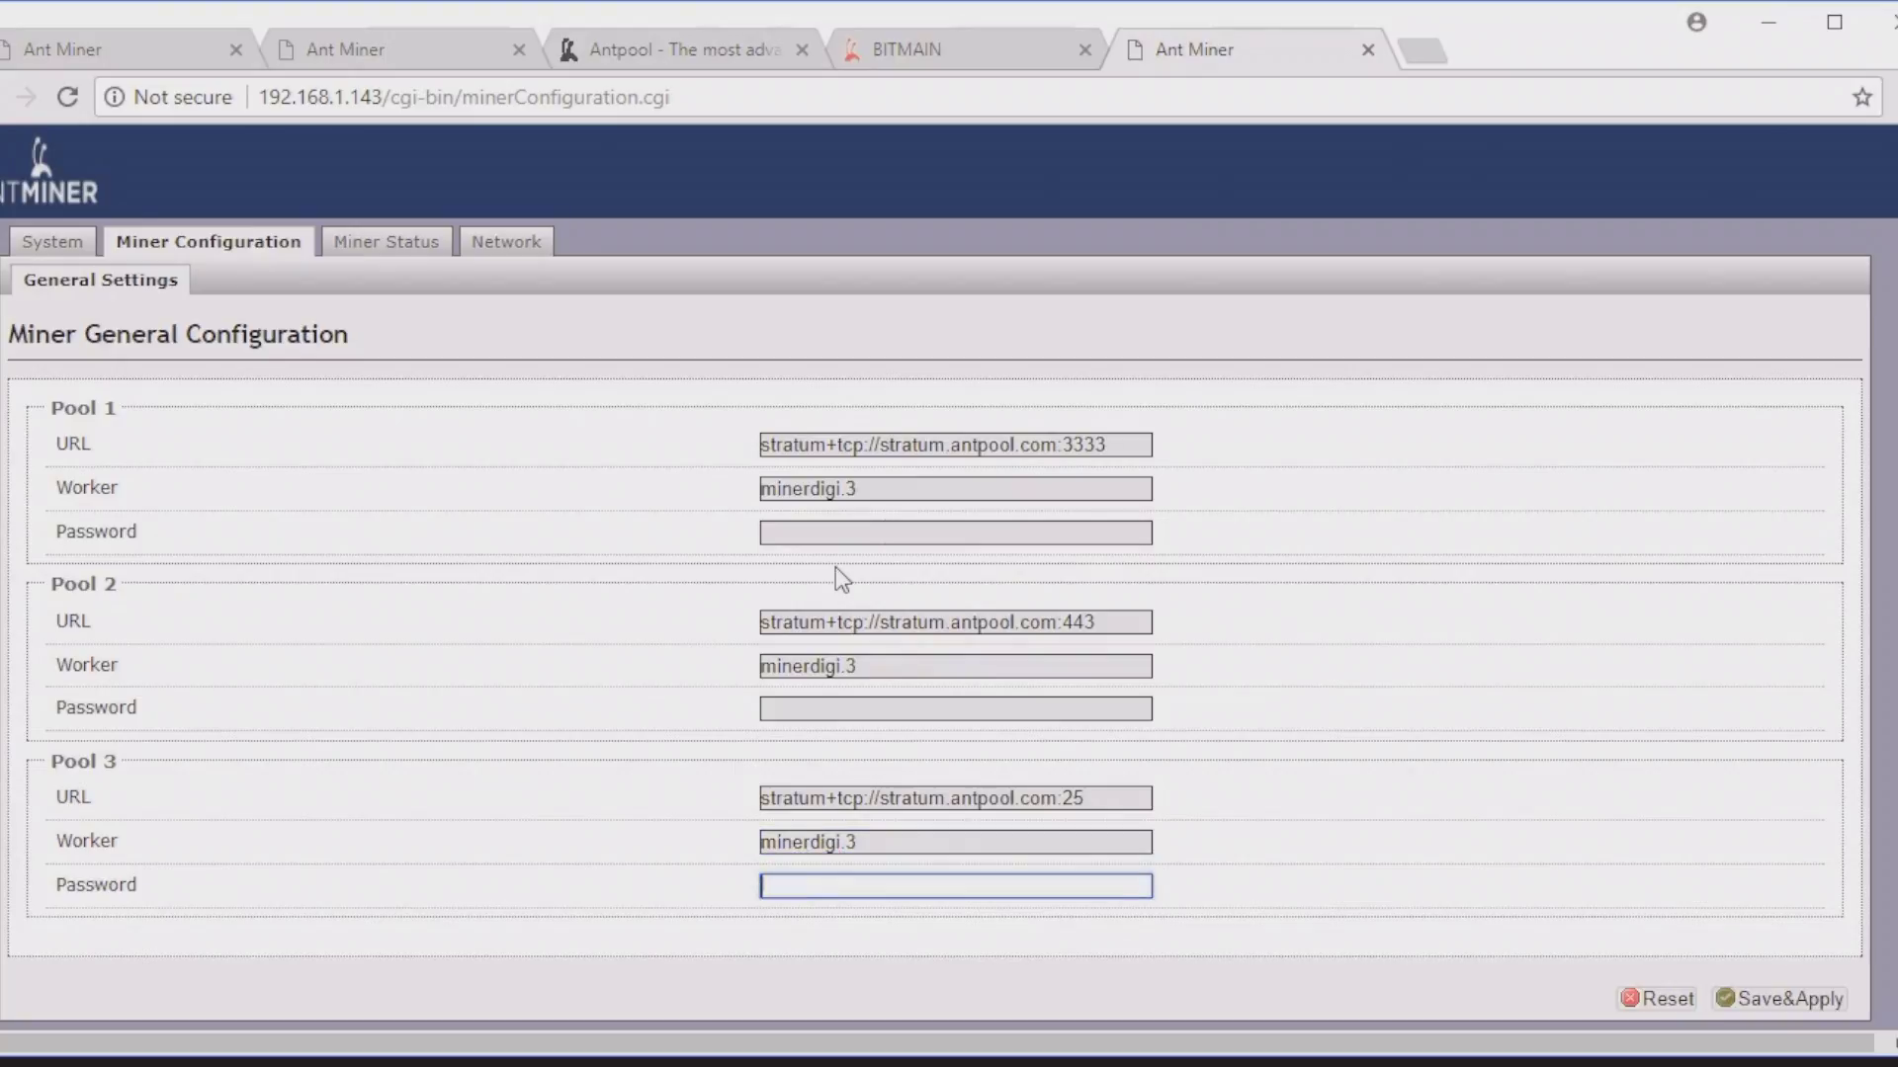
scroll(1353, 620, down, 1)
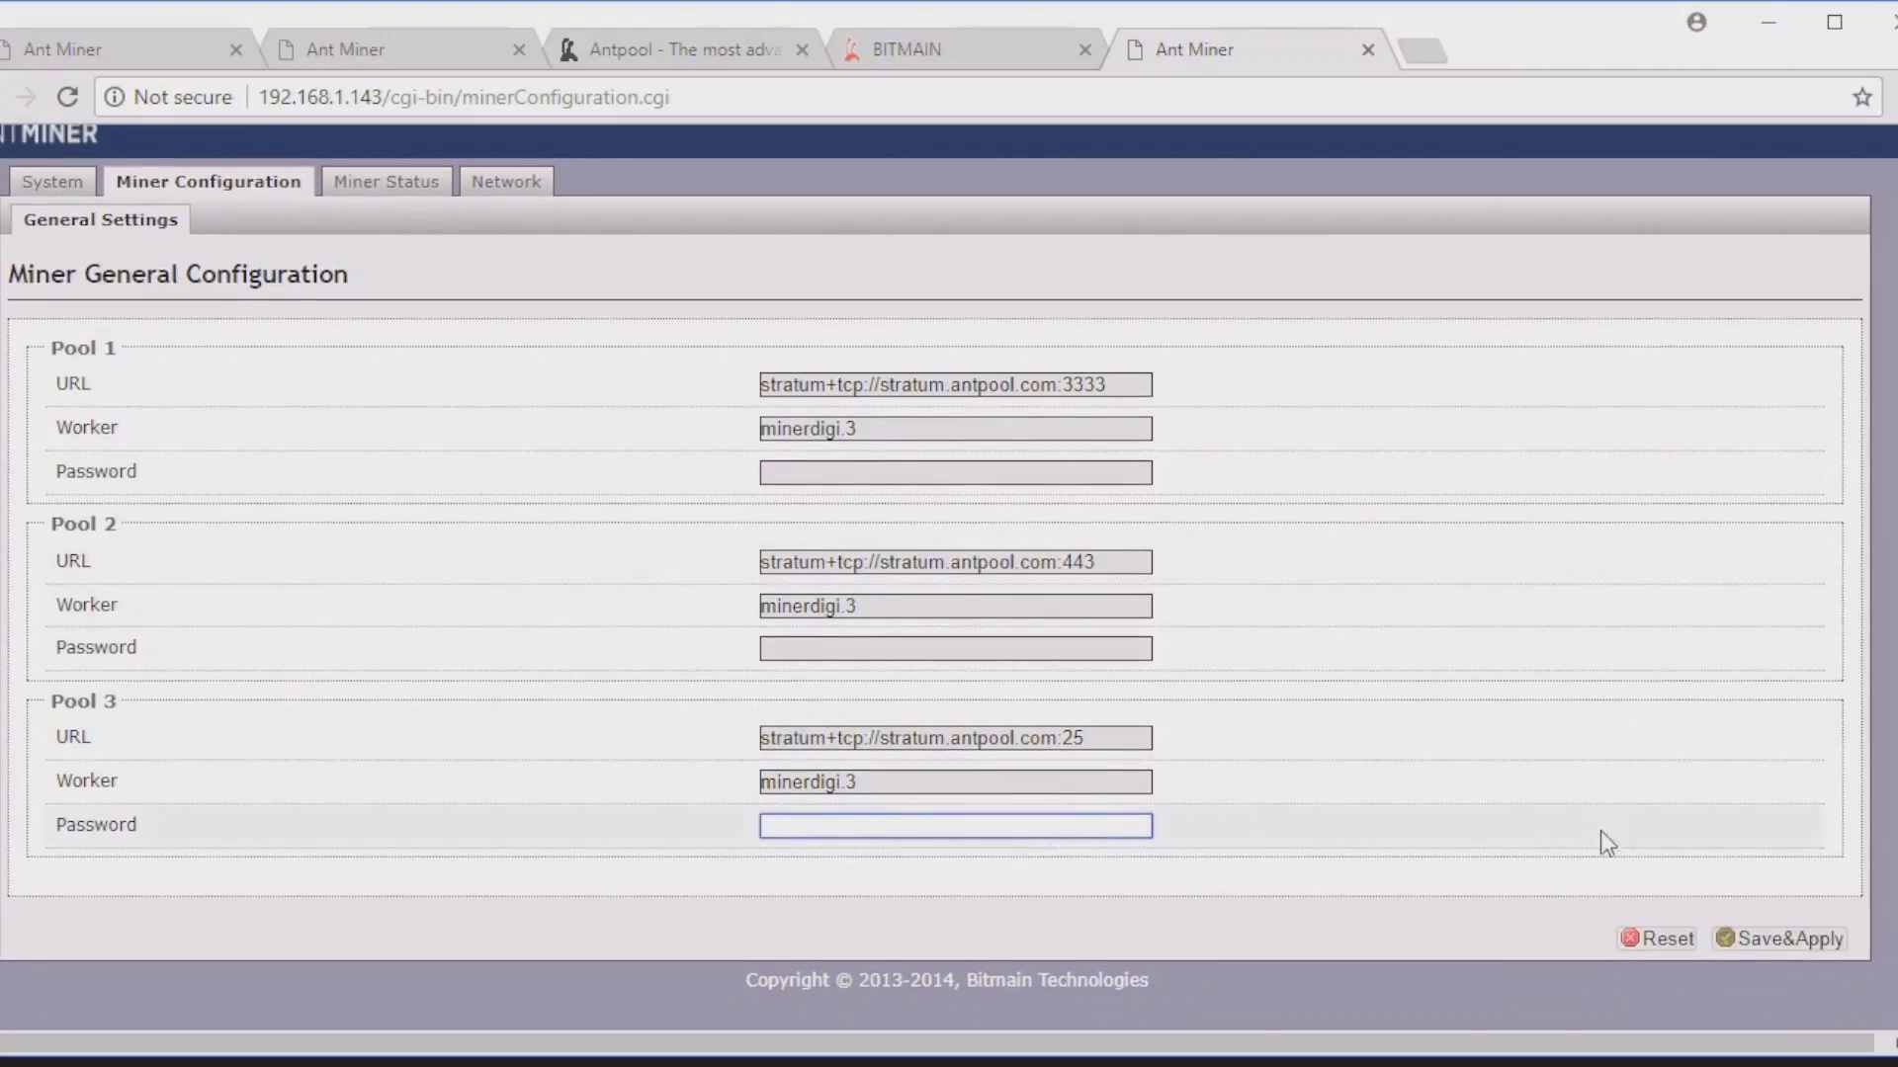
Step: Apply the three AntPool stratum pool settings and go to the System Overview page
click(1809, 944)
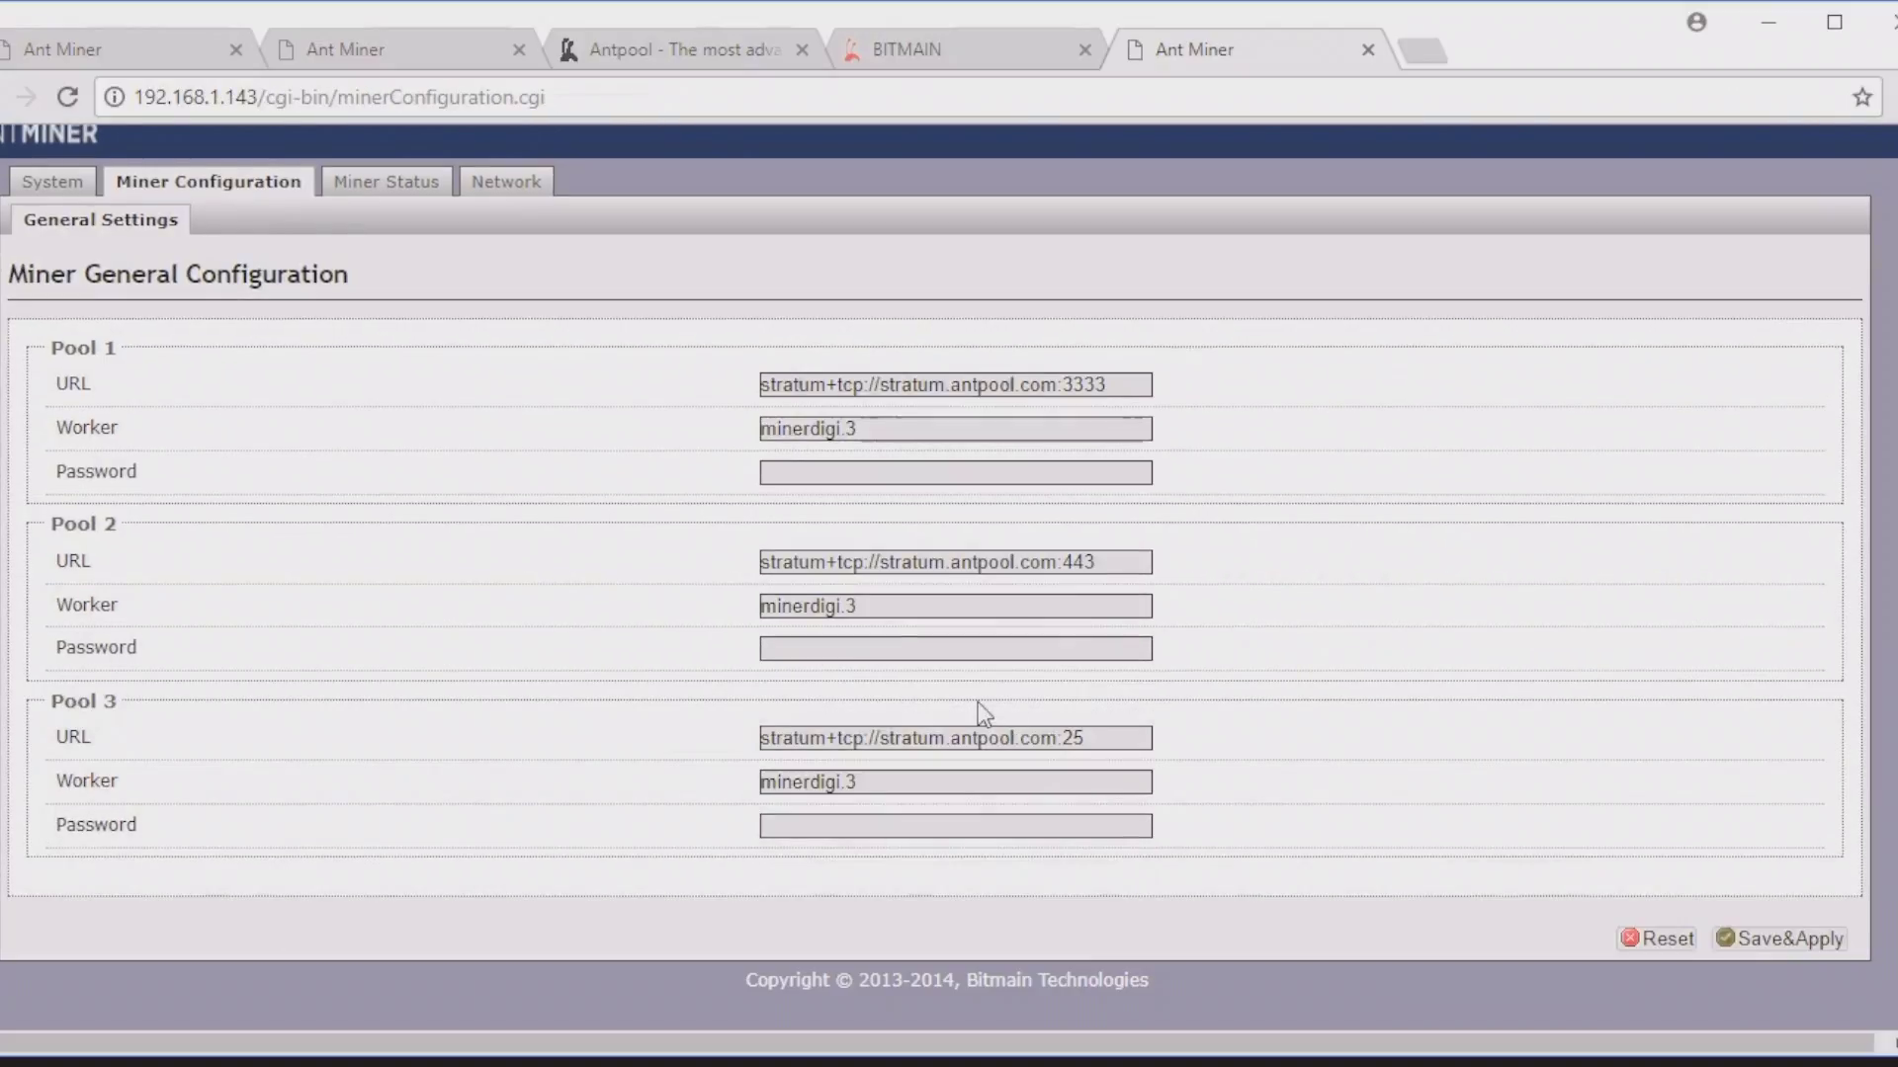
click(69, 188)
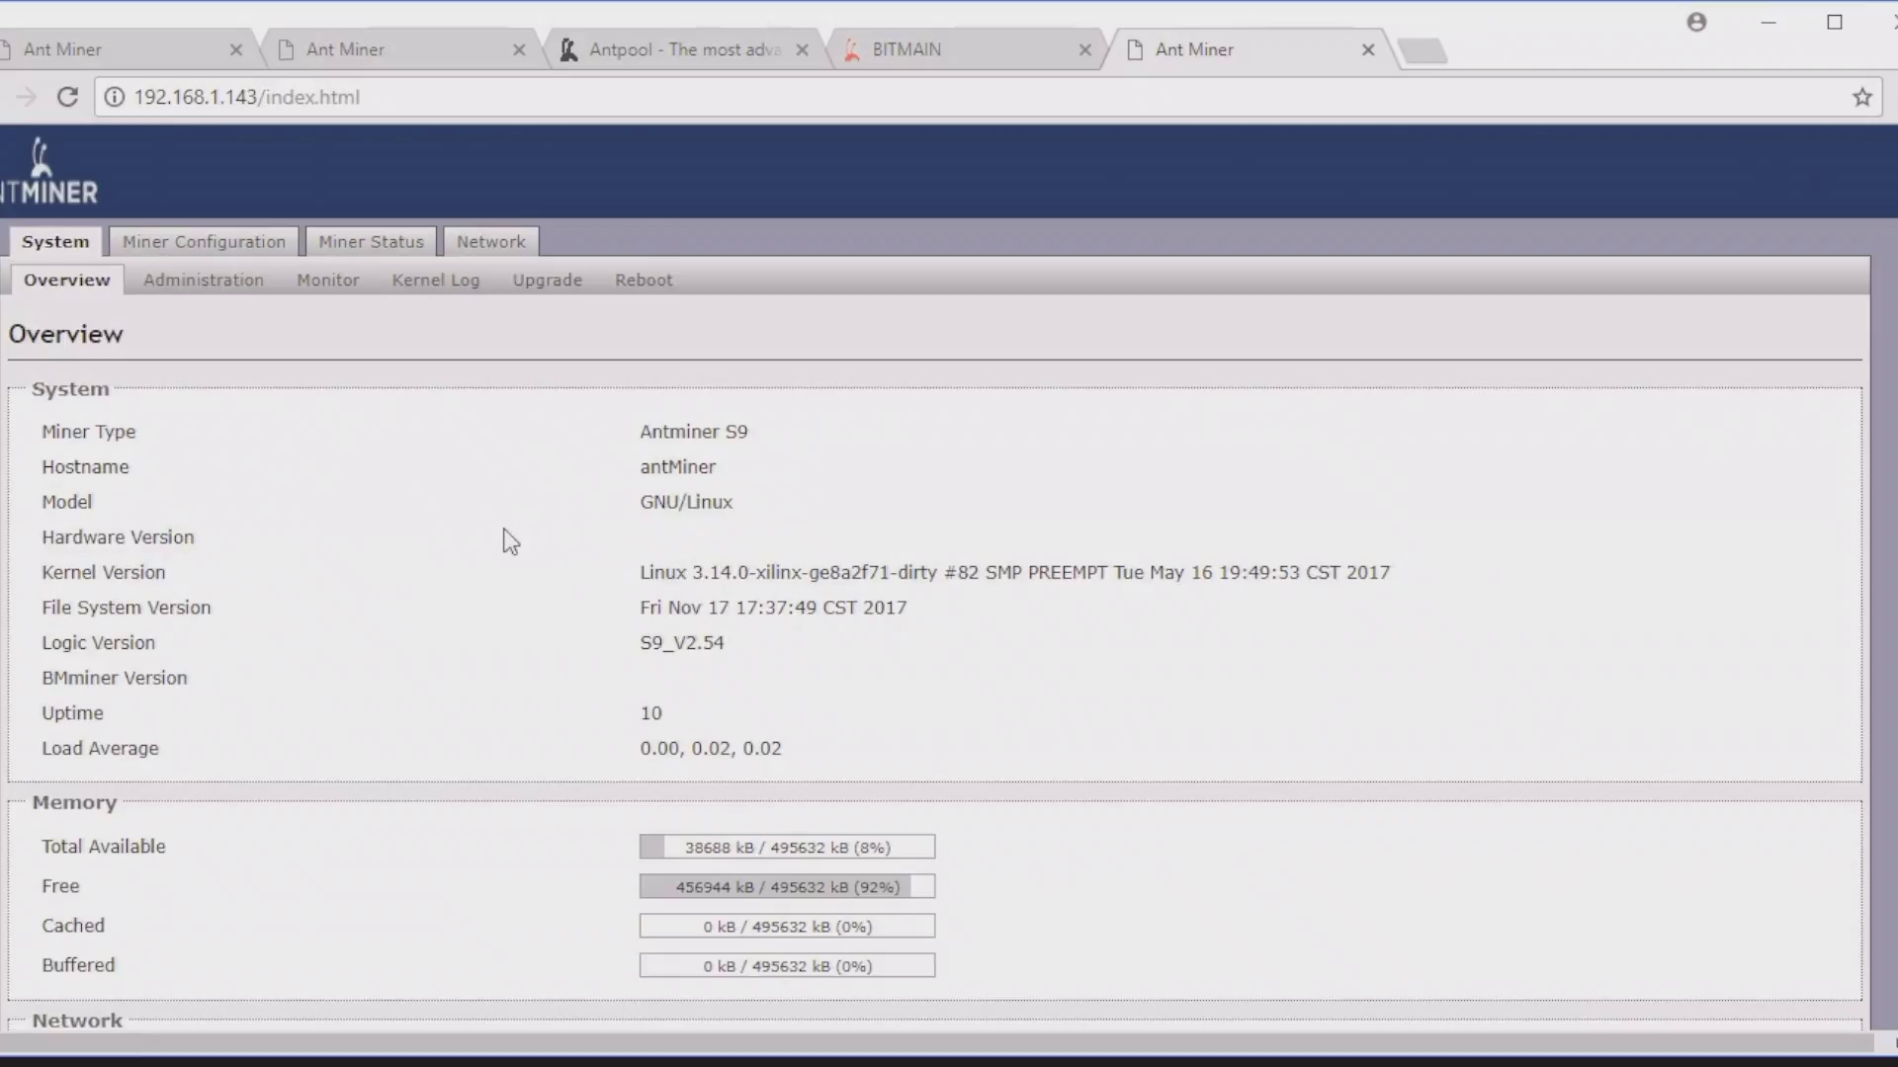
Step: View Miner Status, which currently reports a 0.0 hashrate
click(350, 246)
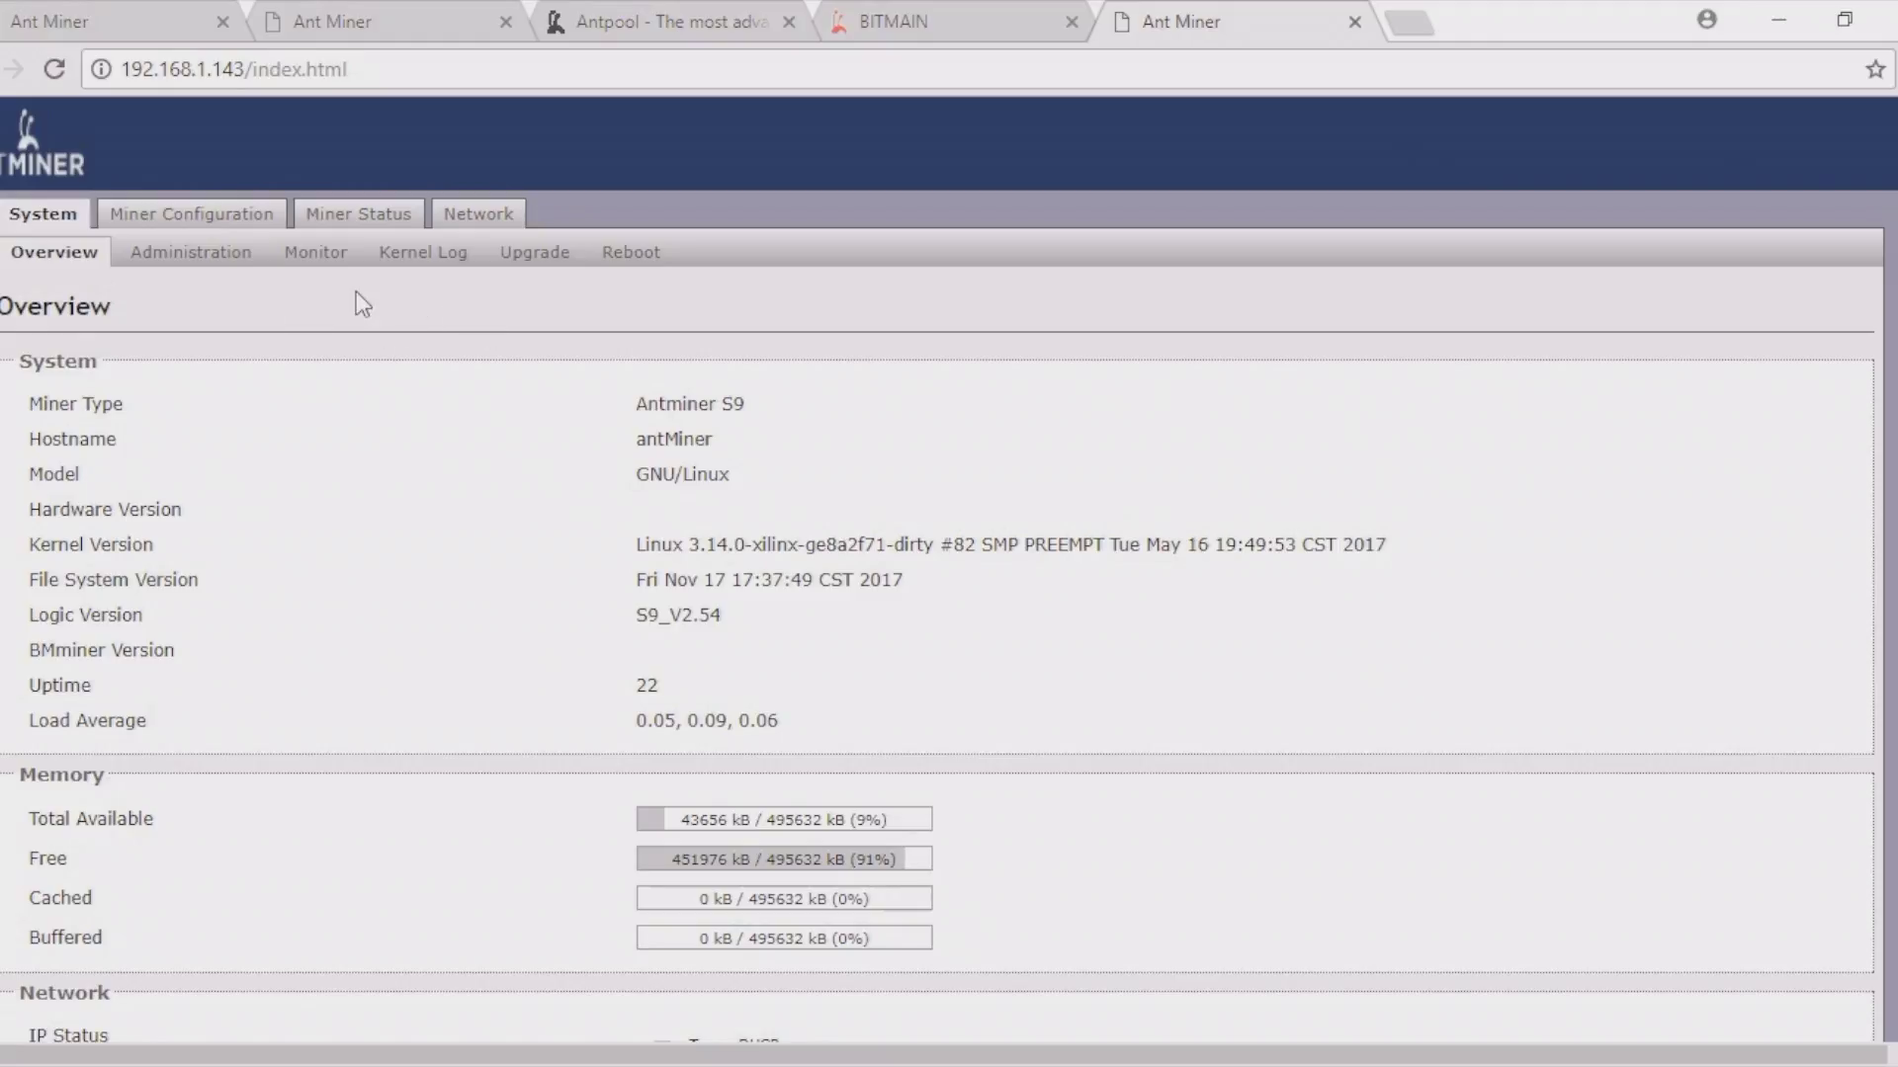
Step: Ping bitmaintech.com from Network Diagnostics with 0% packet loss, then return to System Overview
click(497, 223)
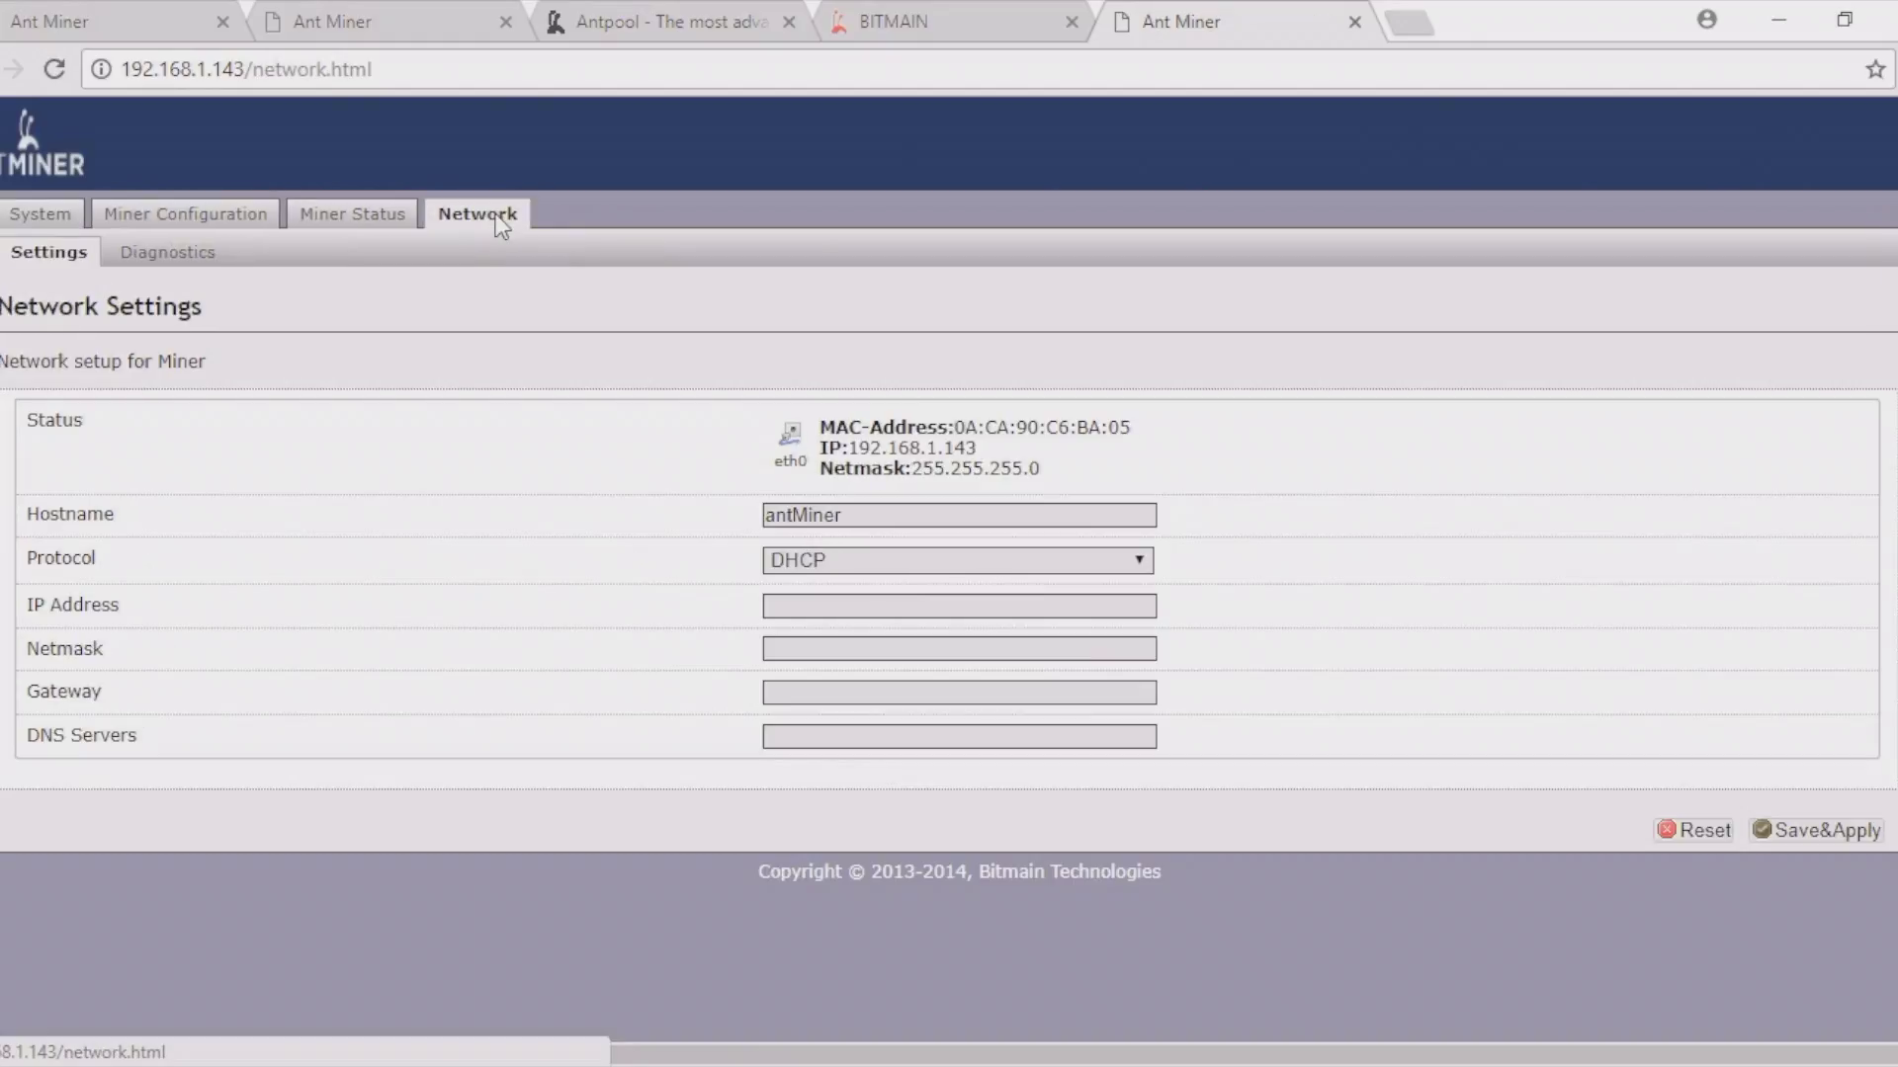
click(195, 269)
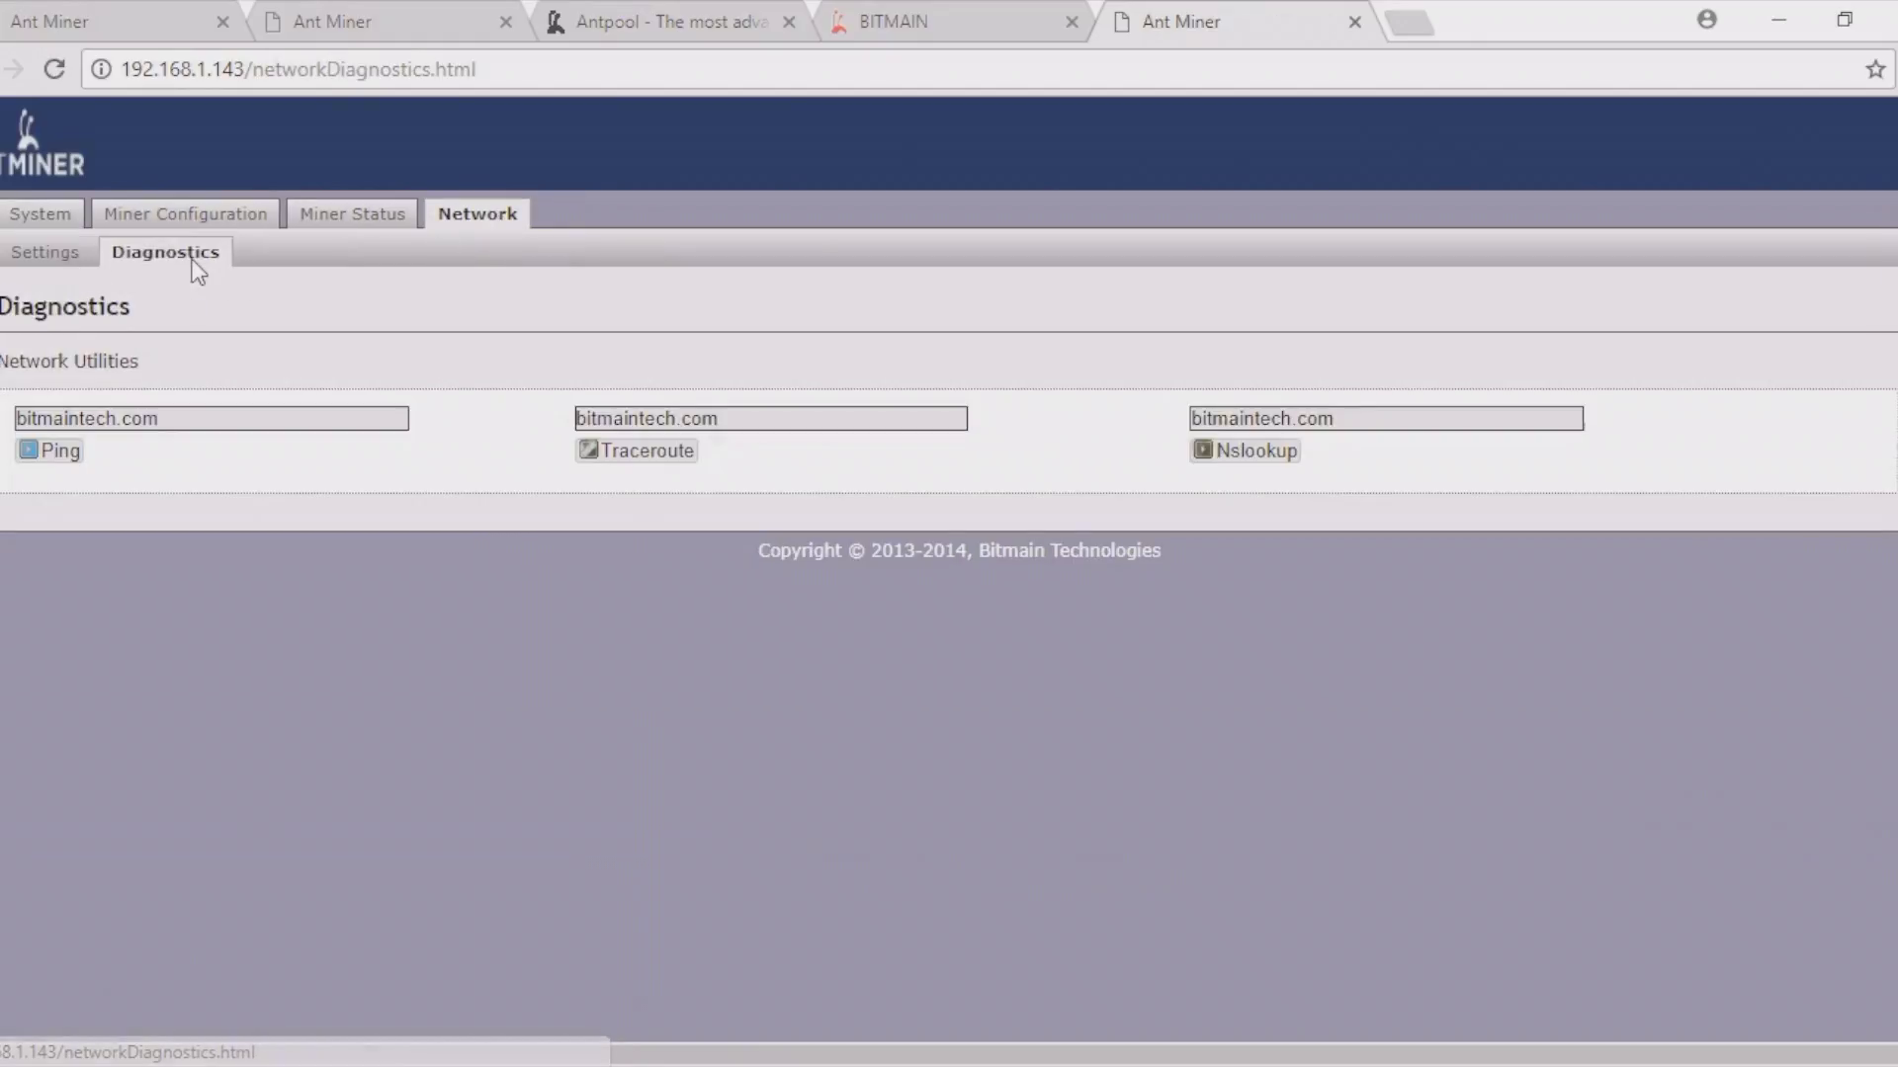
click(55, 457)
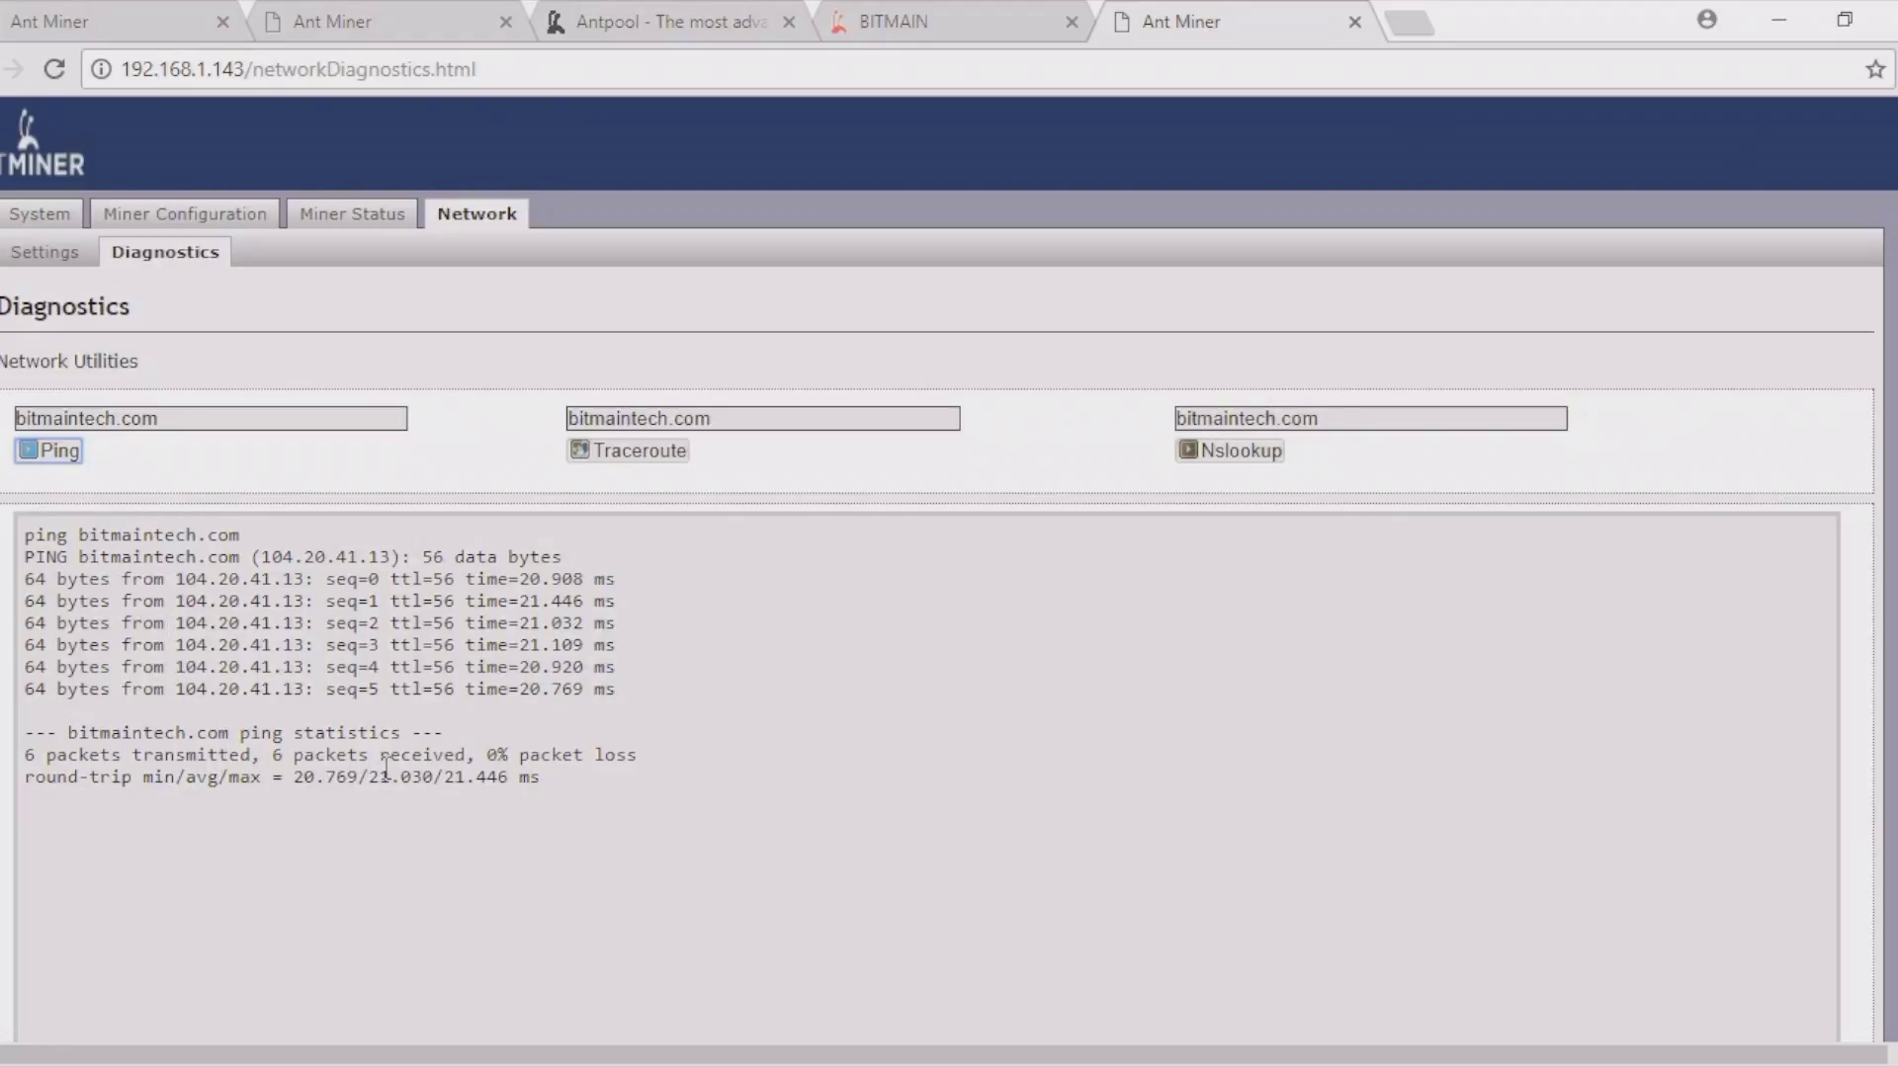
click(41, 212)
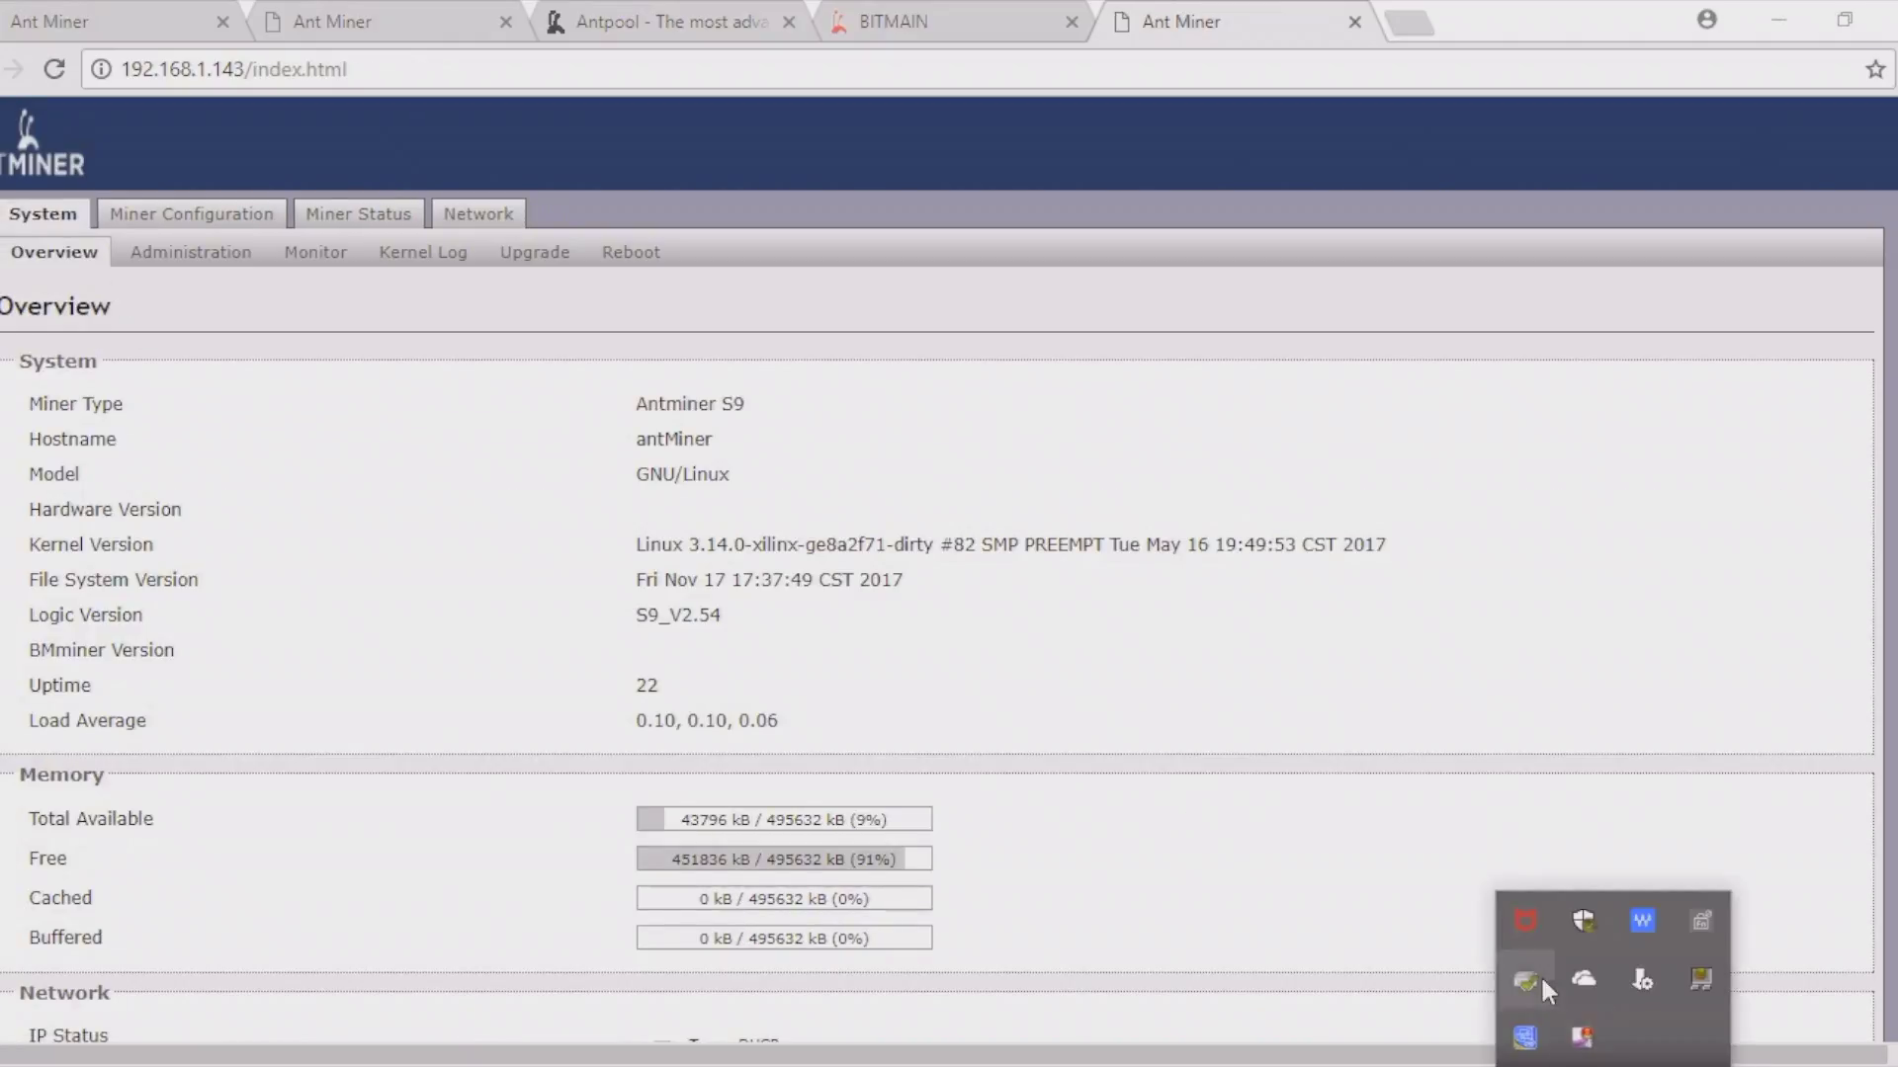
Step: Reload the overview and confirm Miner Status shows 13,572.82 GH/s with the port 3333 pool Alive
right_click(1579, 1036)
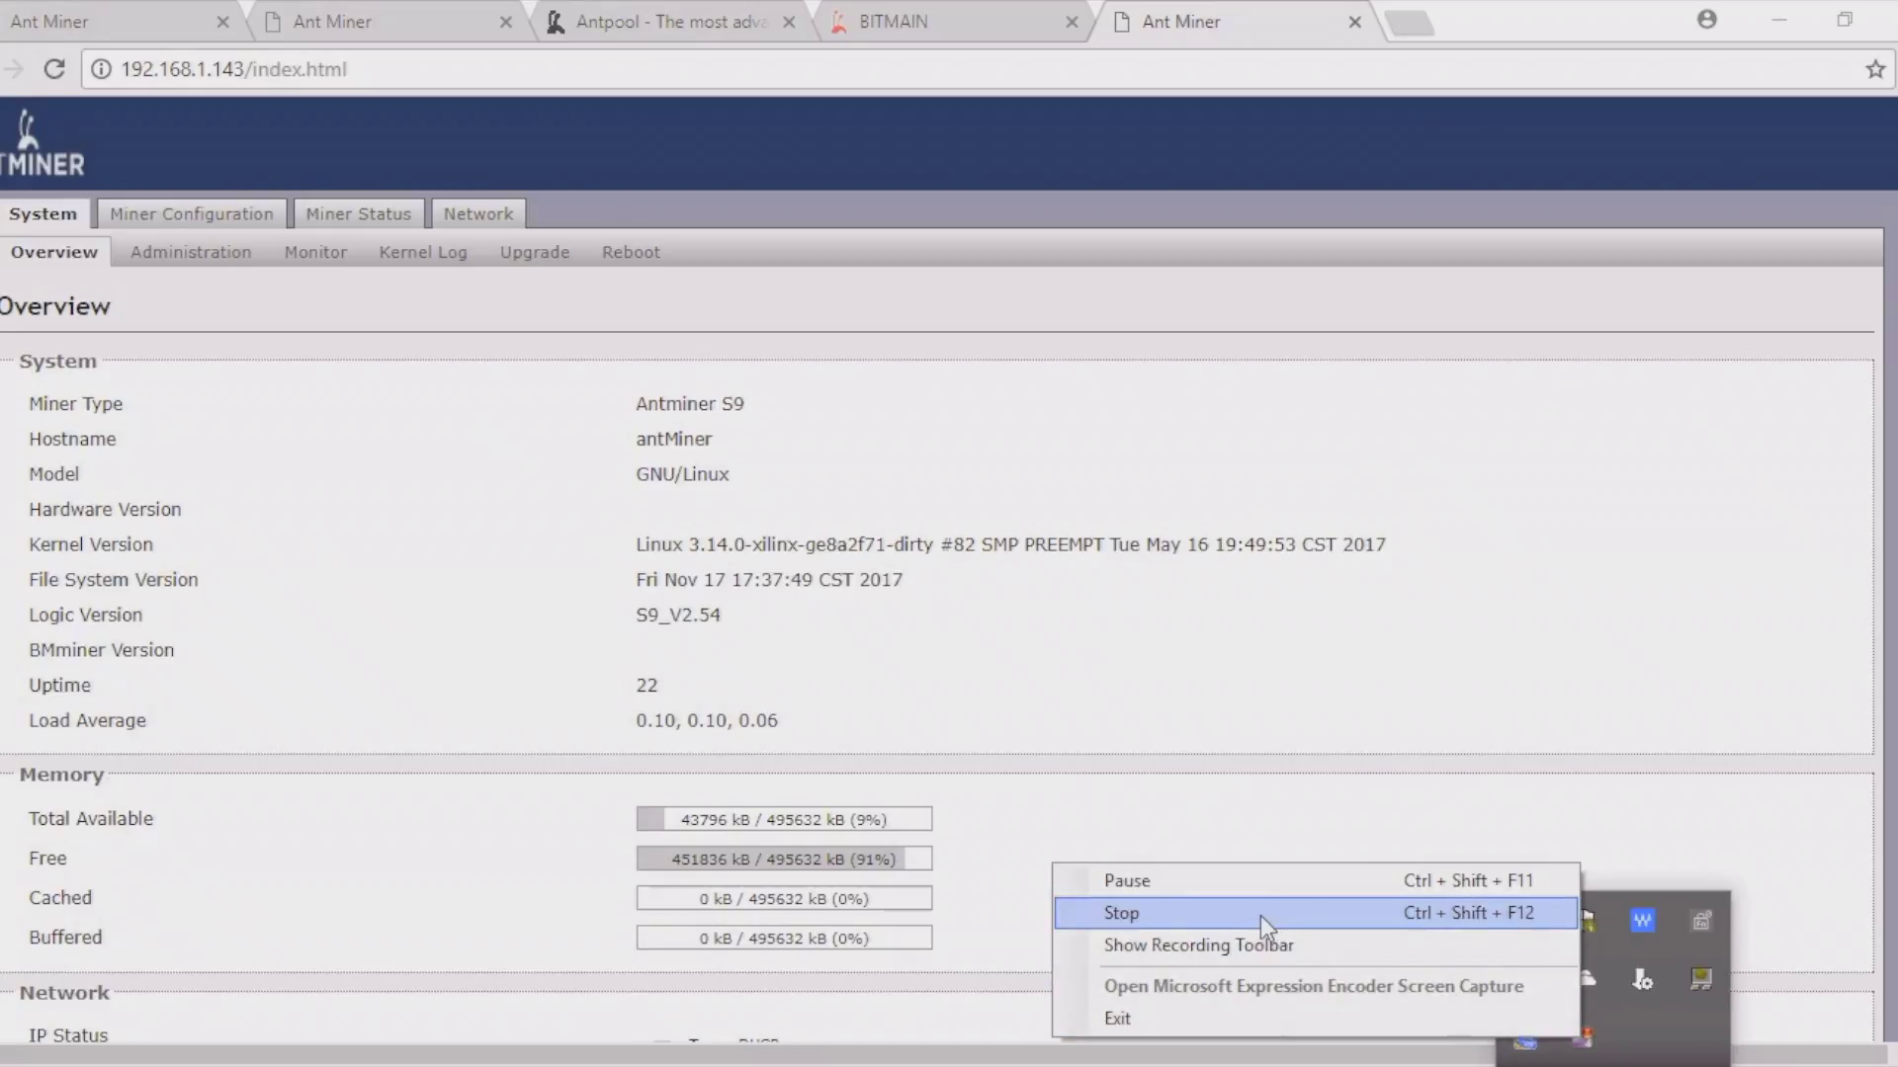
click(1251, 889)
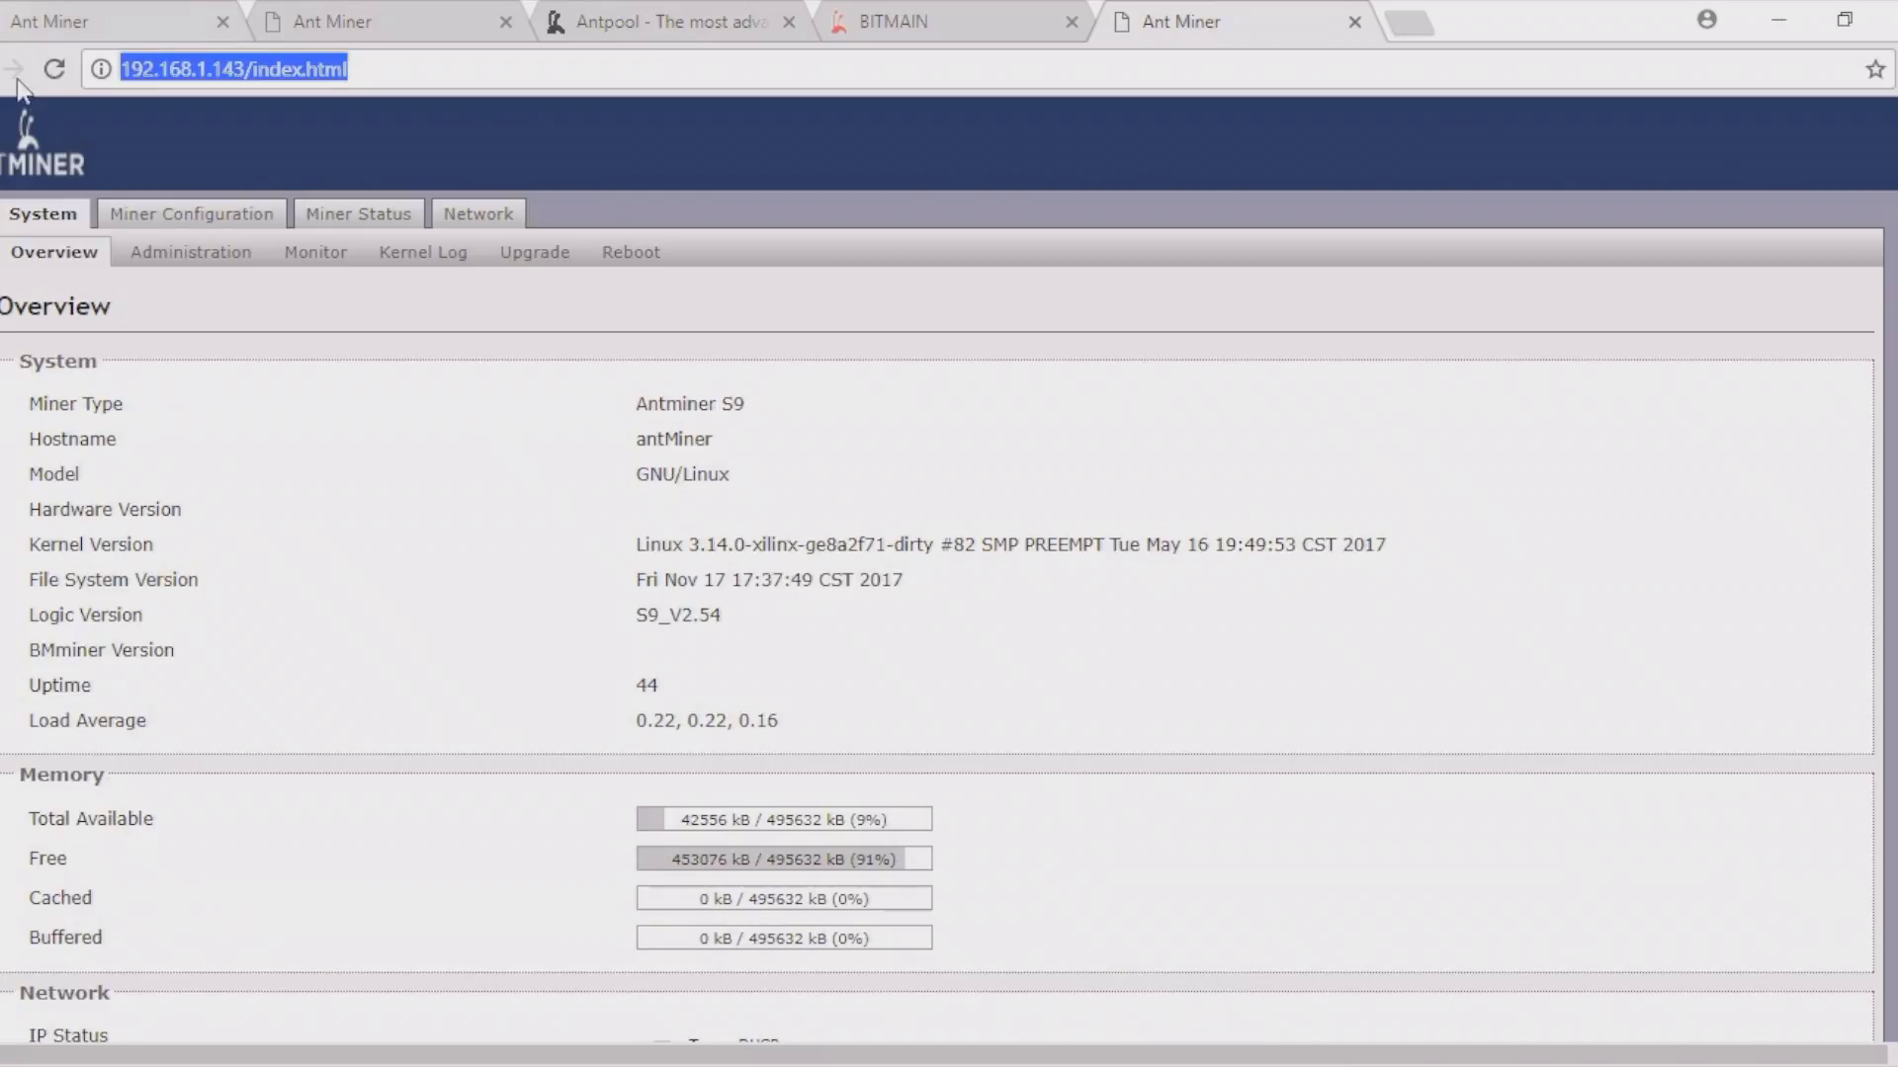
click(54, 71)
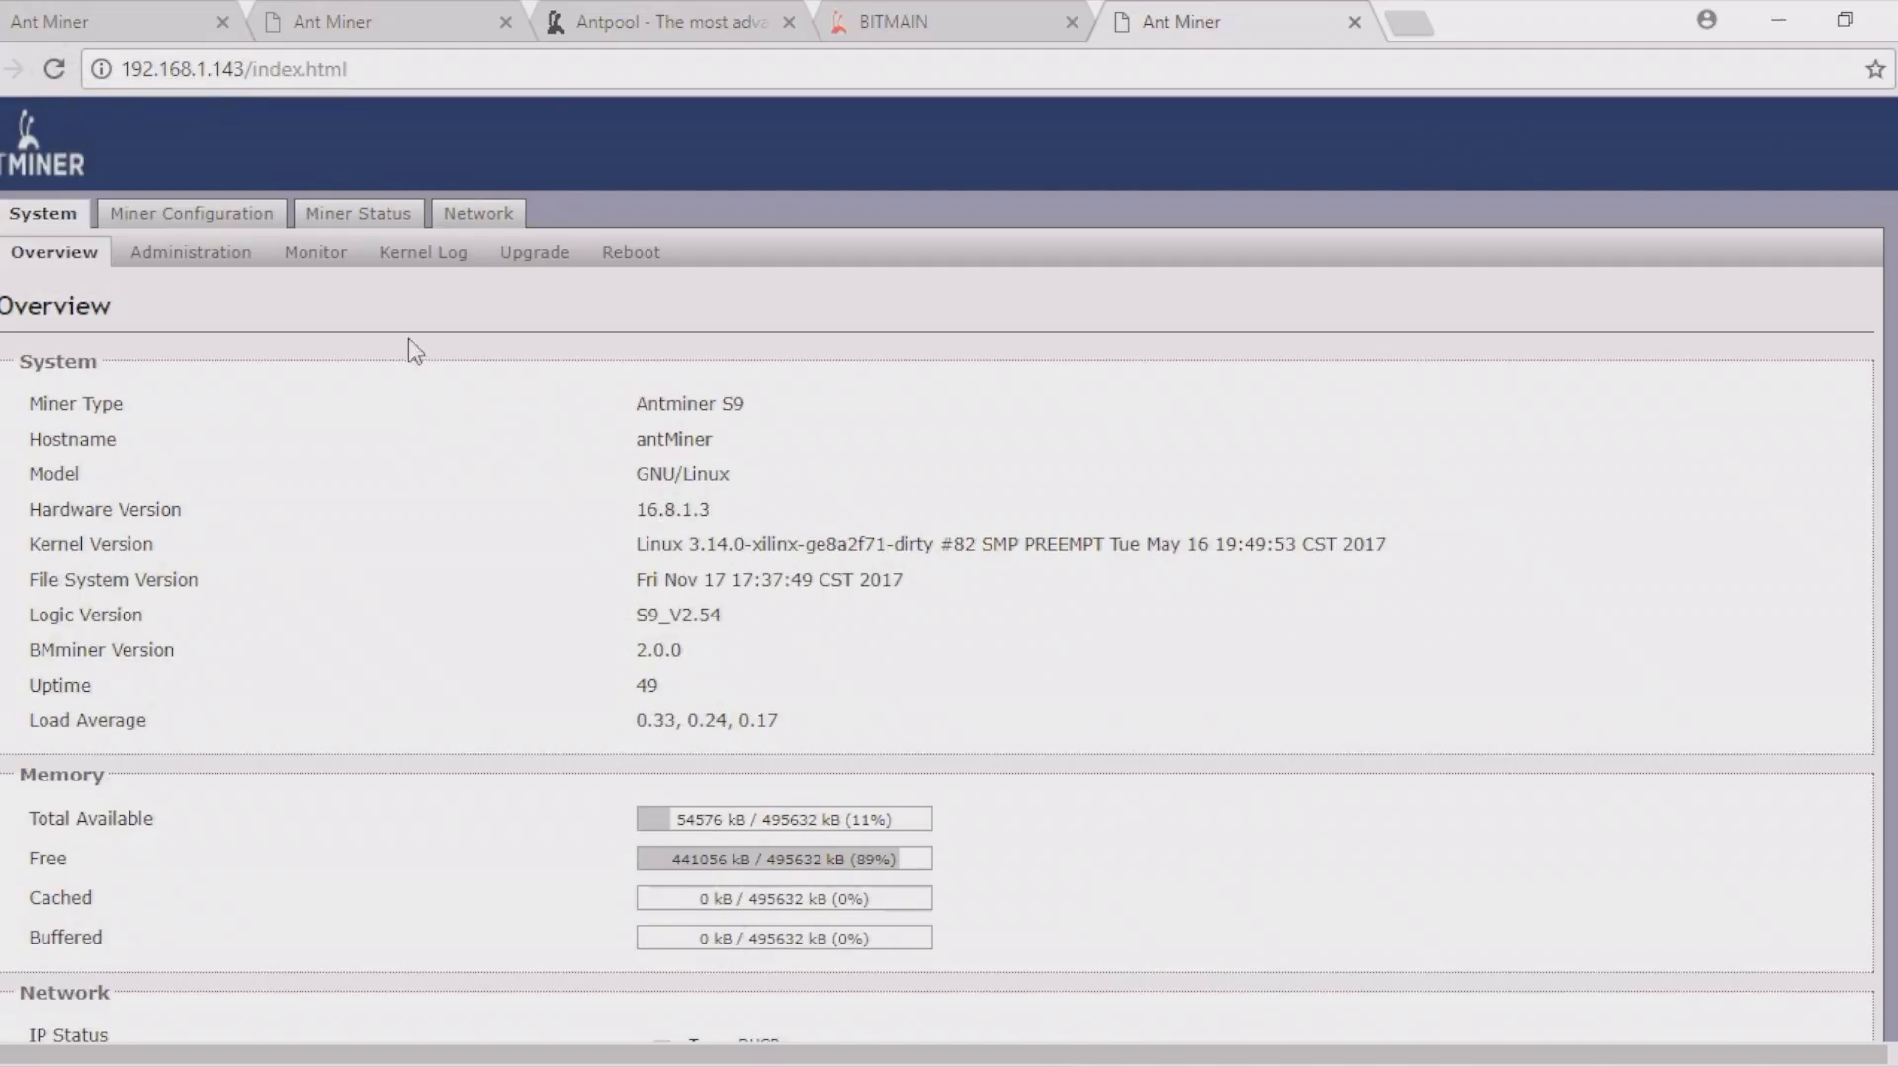
click(387, 208)
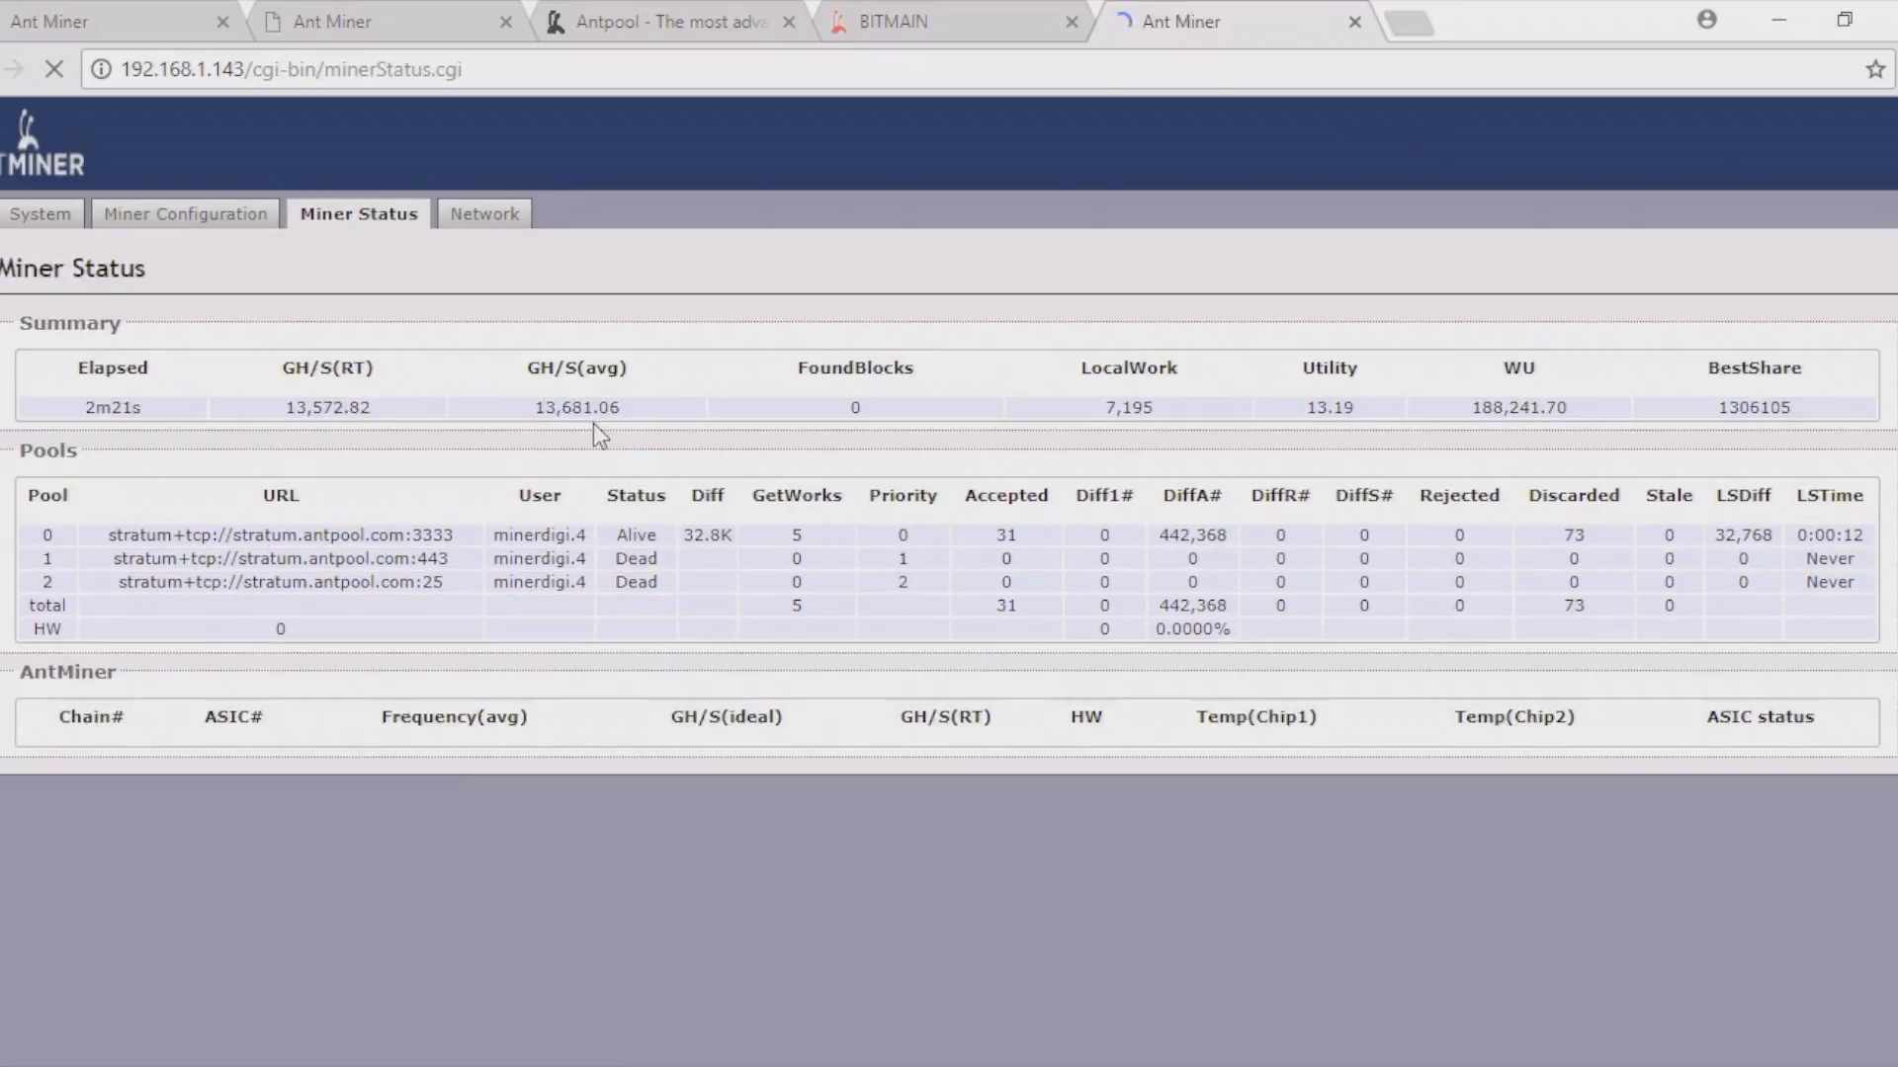